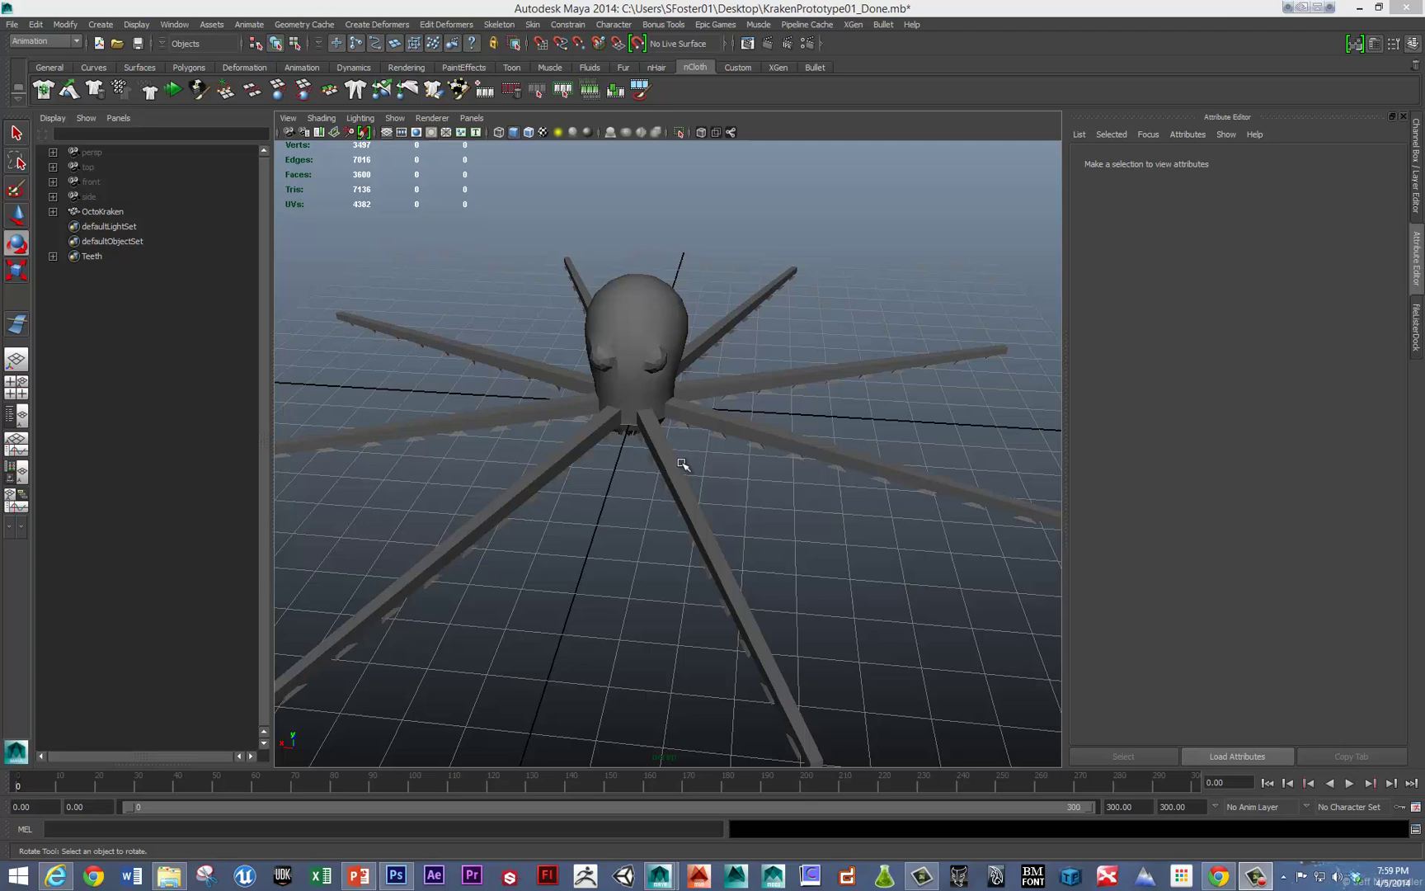
# Step: Set OctoKraken's Rotate Y to 22.5 in the Channel Box after undoing a trial spin
pyautogui.click(668, 412)
pyautogui.moveTo(670, 437)
pyautogui.mouseDown()
pyautogui.moveTo(700, 433)
pyautogui.moveTo(657, 433)
pyautogui.moveTo(685, 430)
pyautogui.mouseUp()
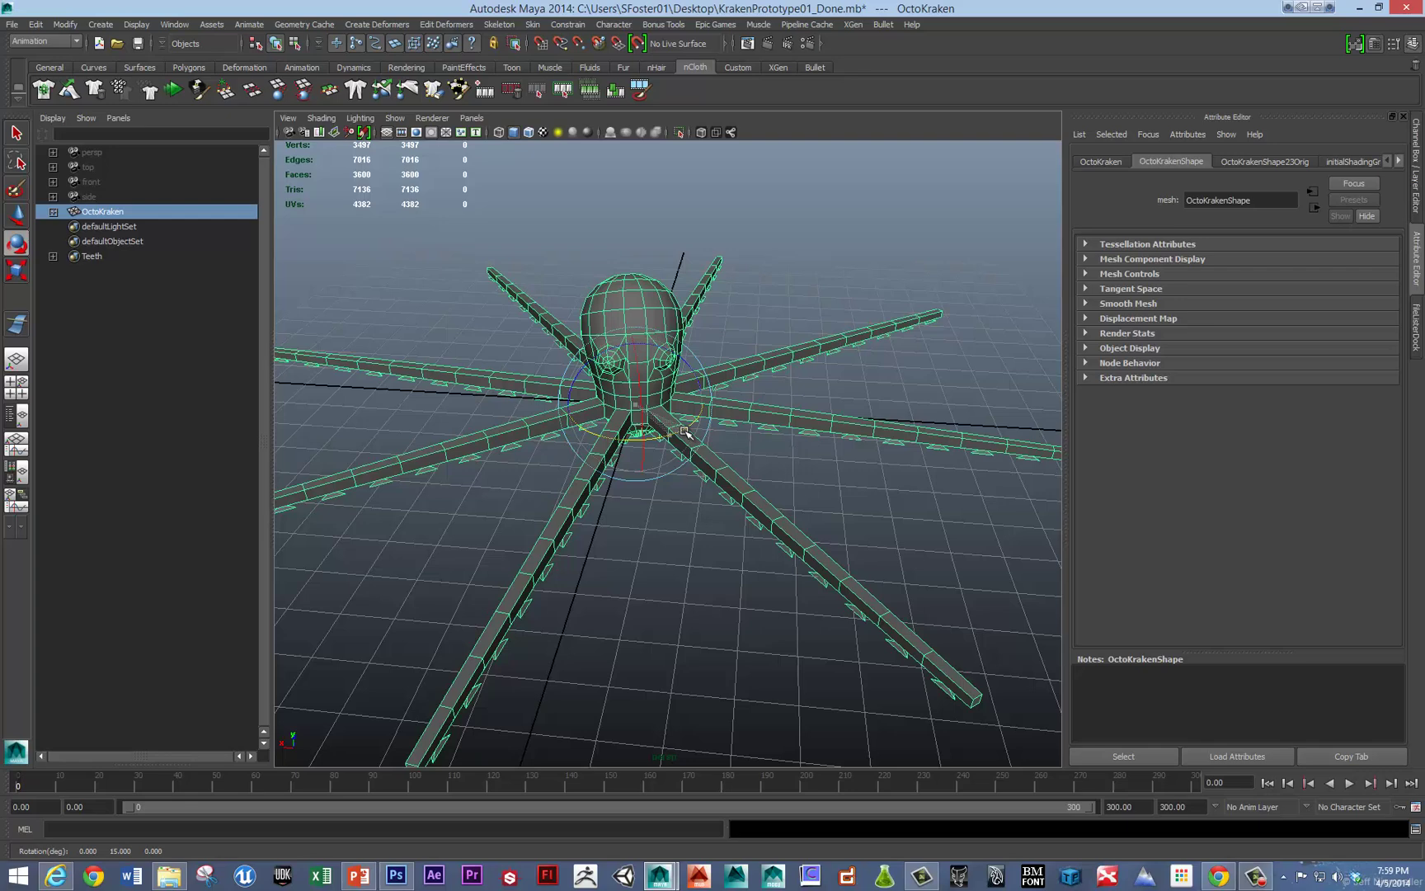
pyautogui.hotkey('ctrl', 'z')
pyautogui.hotkey('ctrl', 'a')
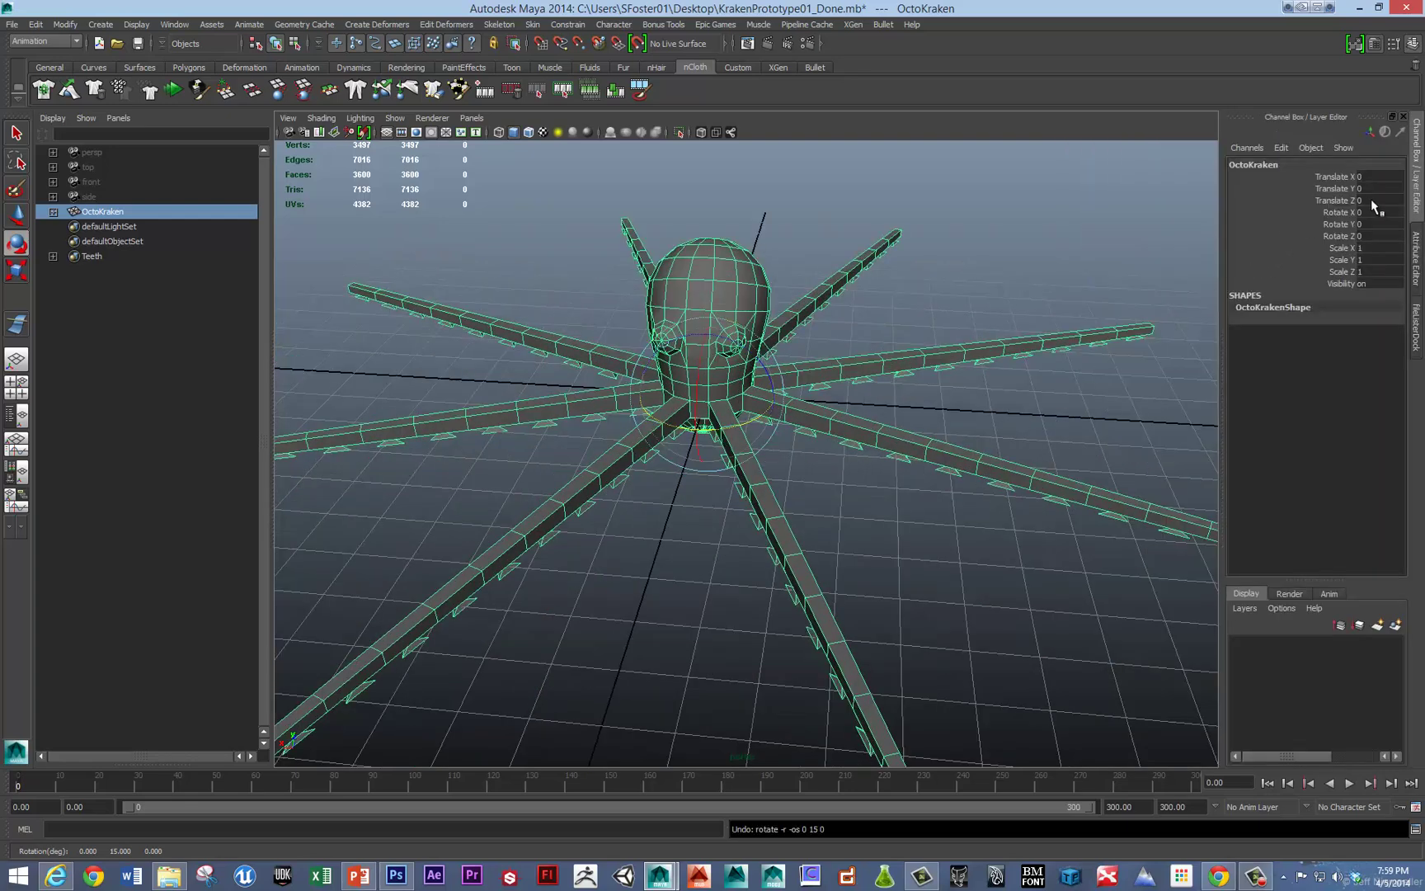
pyautogui.click(1371, 224)
pyautogui.write('22.5')
pyautogui.press('Return')
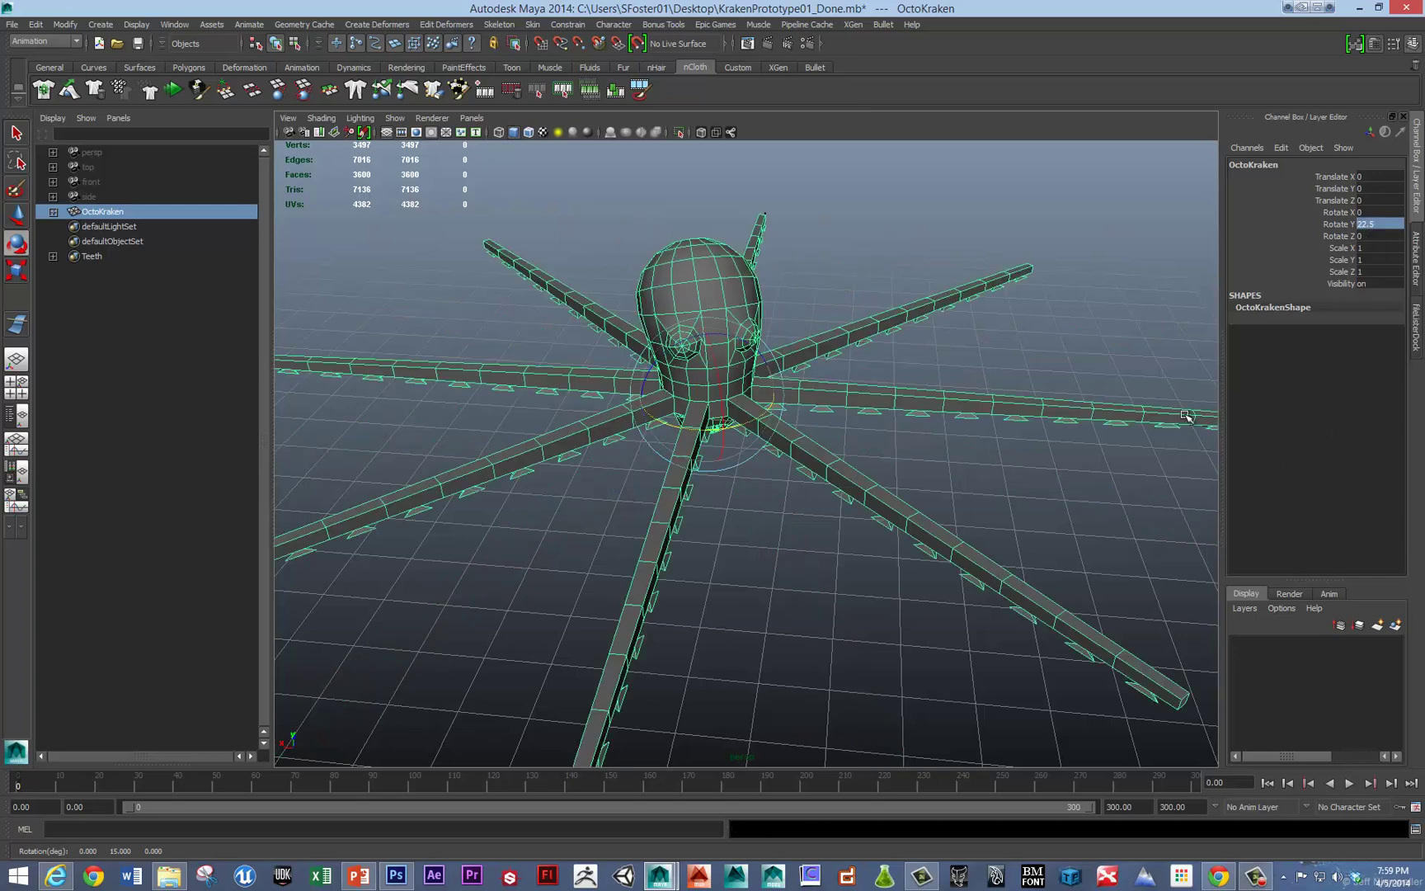
pyautogui.keyDown('alt'); pyautogui.moveTo(1184, 413); pyautogui.dragTo(881, 450); pyautogui.keyUp('alt')
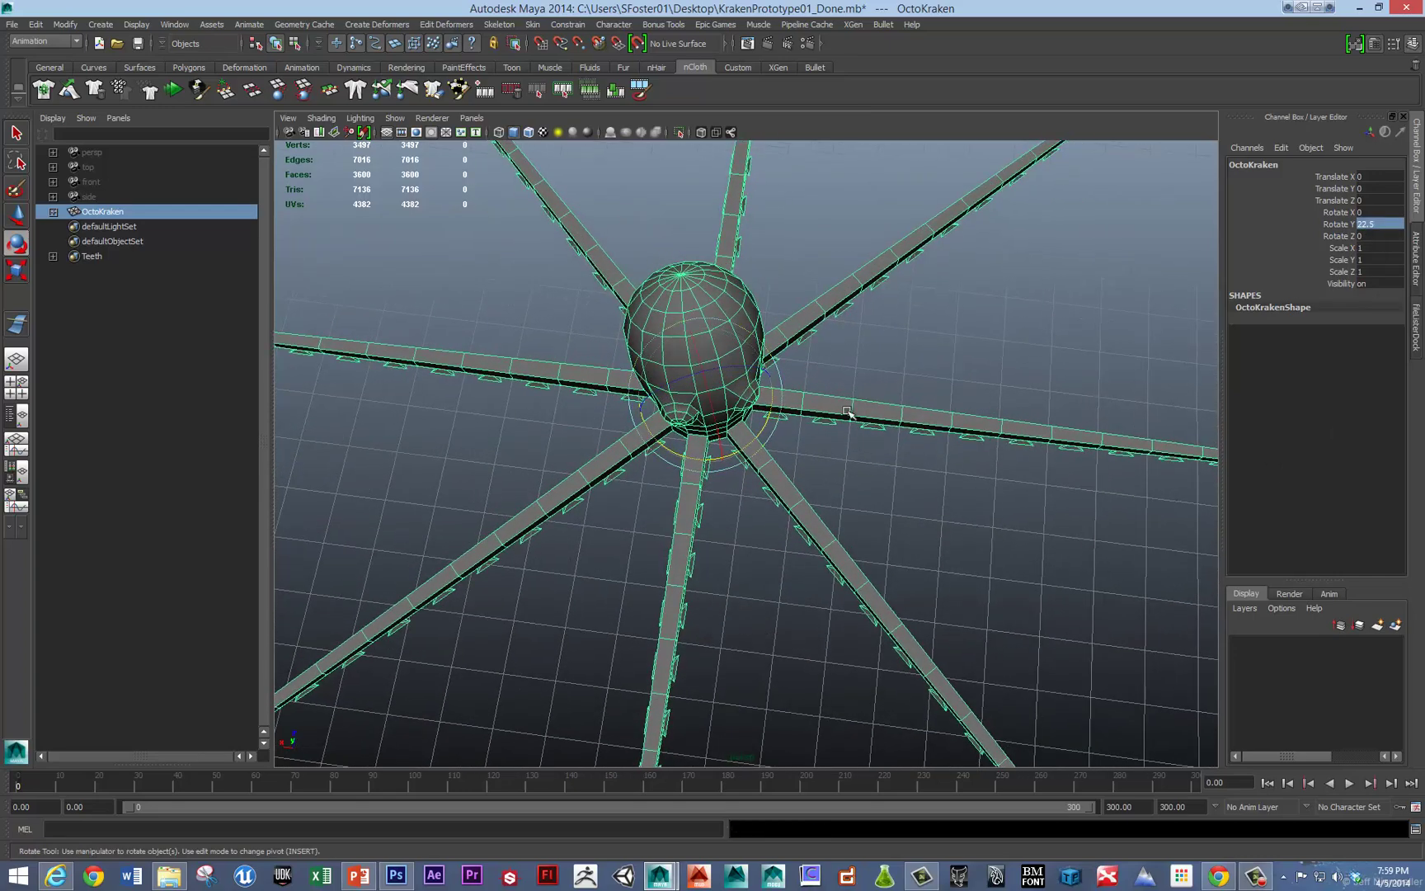
pyautogui.keyDown('alt'); pyautogui.moveTo(1155, 462); pyautogui.dragTo(937, 537); pyautogui.keyUp('alt')
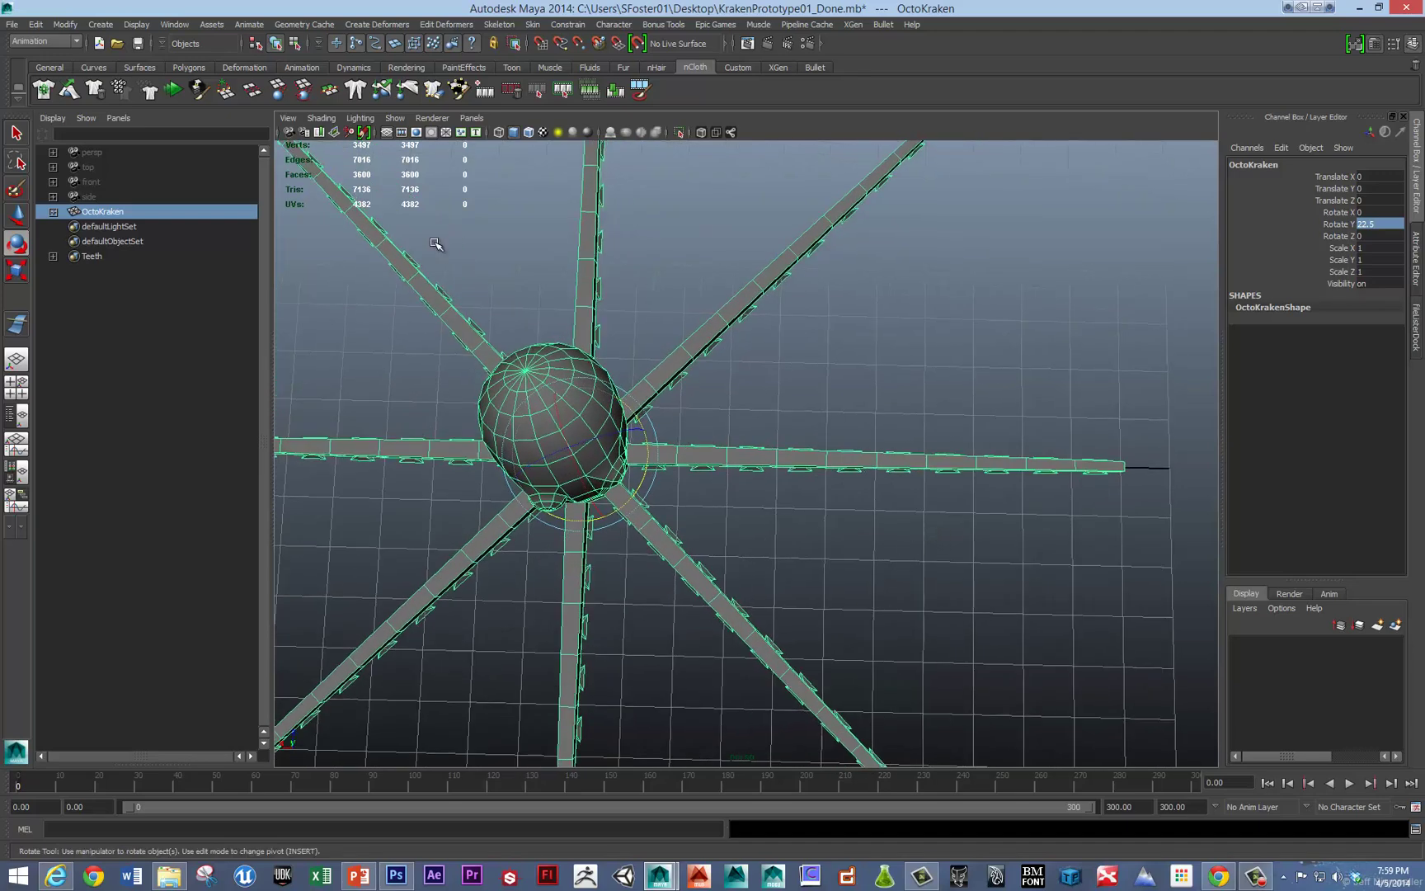
# Step: Activate the CV Curve Tool and switch the viewport to wireframe
pyautogui.click(90, 24)
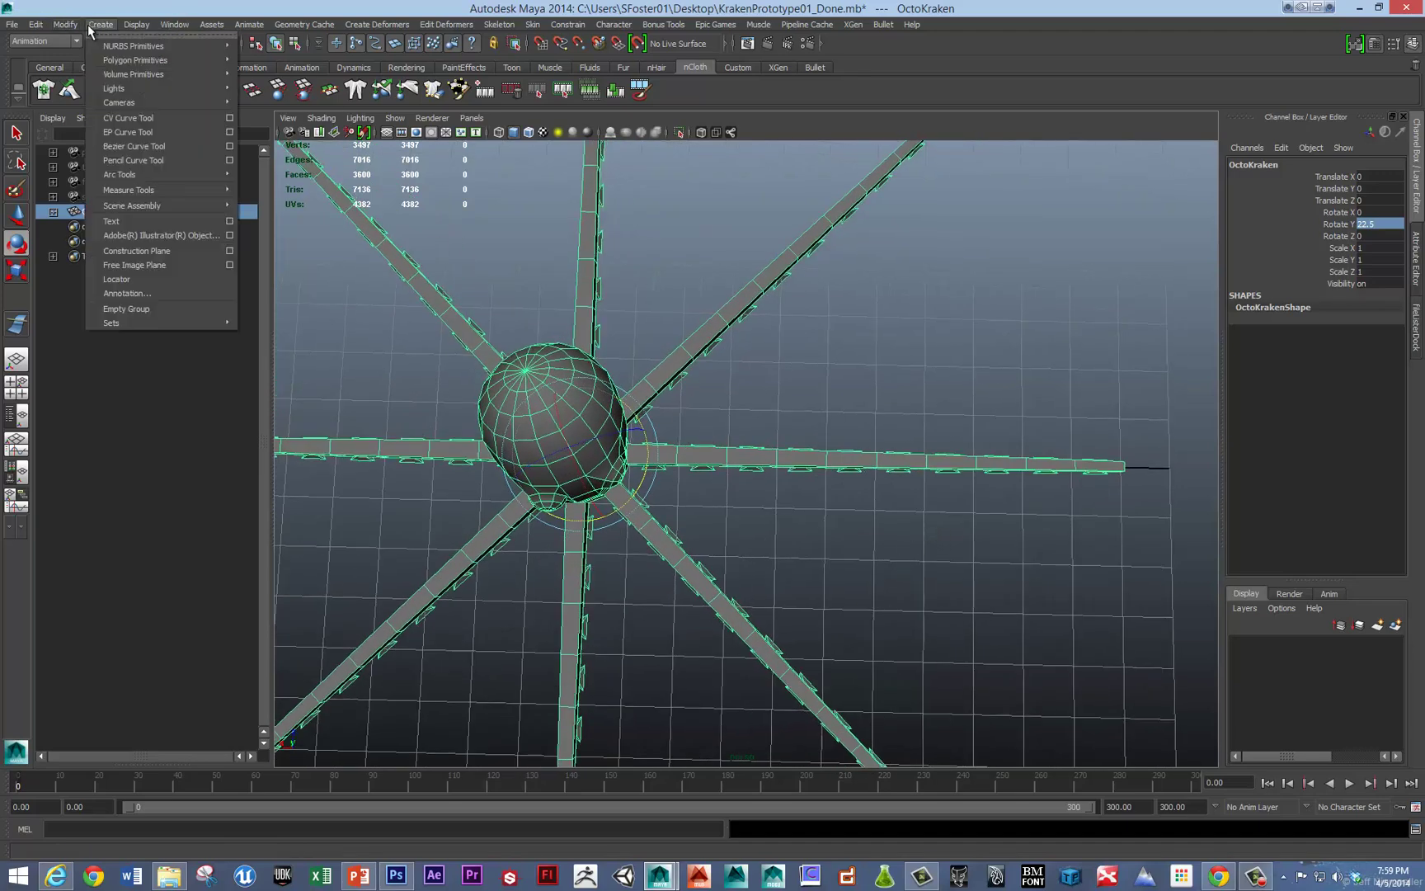
pyautogui.click(105, 118)
pyautogui.keyDown('alt'); pyautogui.moveTo(828, 495); pyautogui.dragTo(703, 419); pyautogui.keyUp('alt')
pyautogui.press('4')
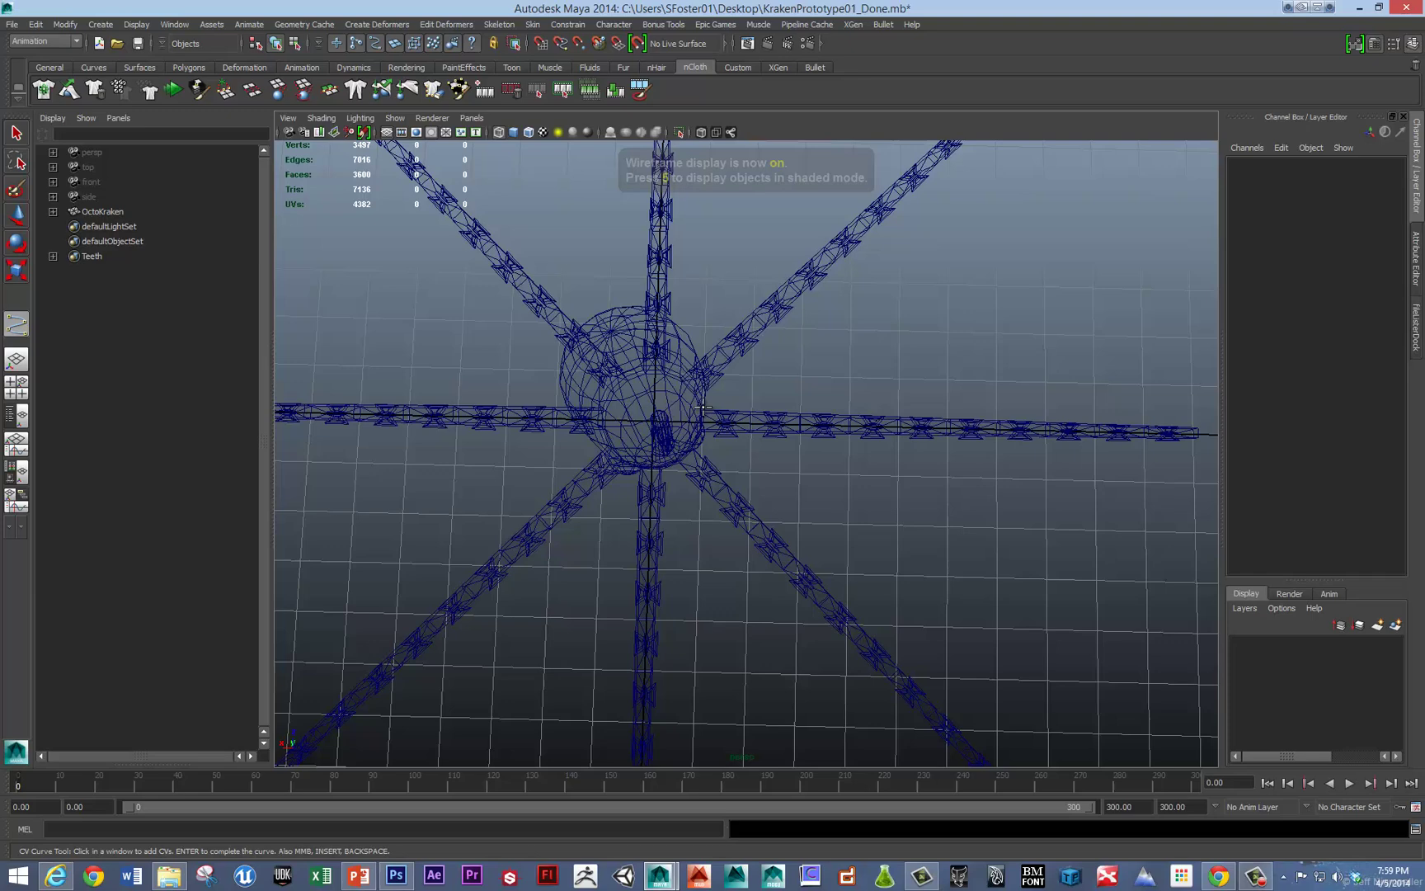
# Step: Draw curve3 with nine points from the body centre to the right tentacle tip
pyautogui.click(697, 421)
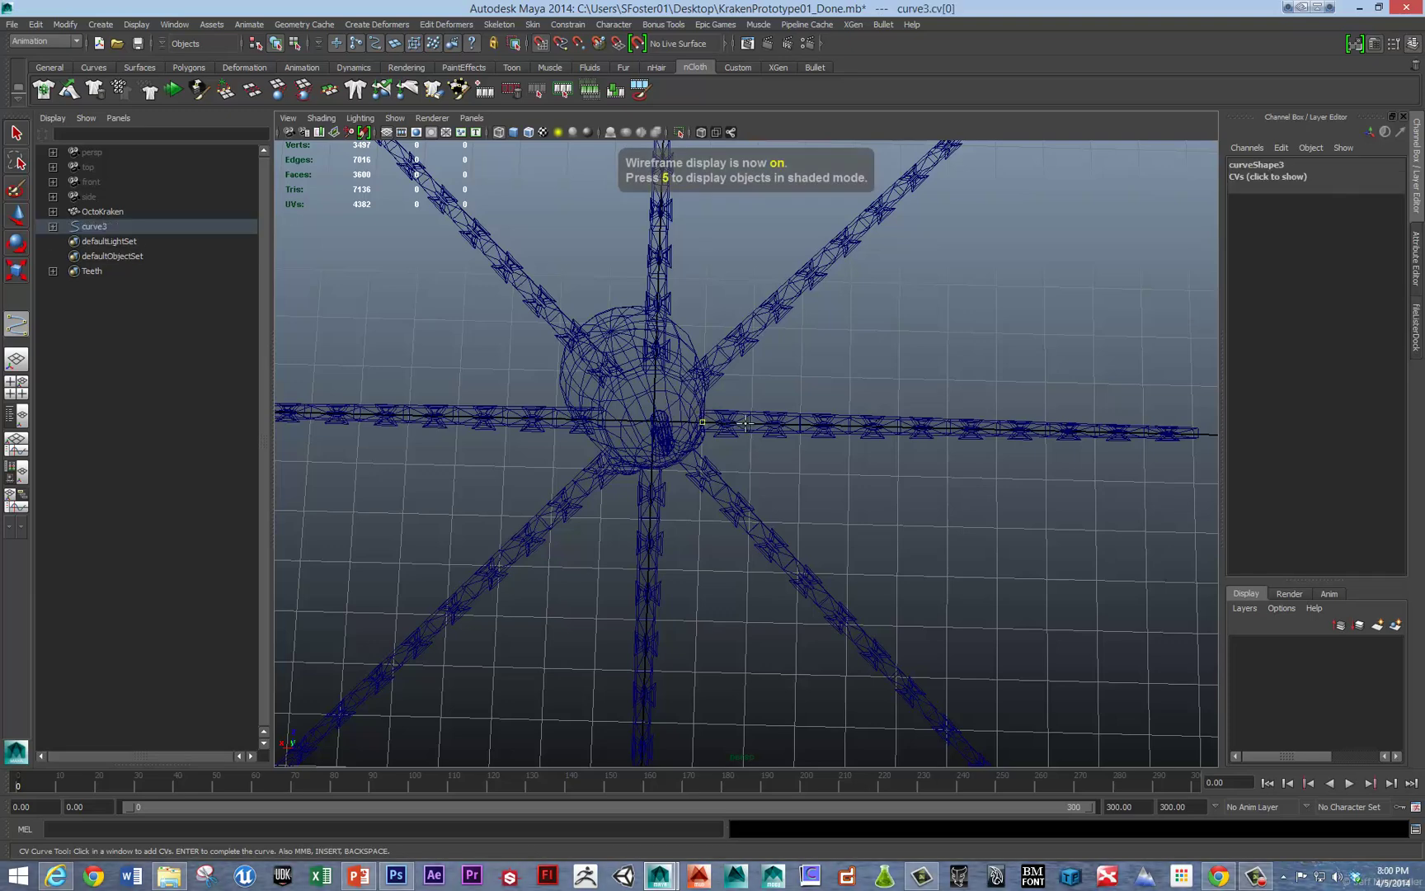
pyautogui.click(755, 423)
pyautogui.click(800, 425)
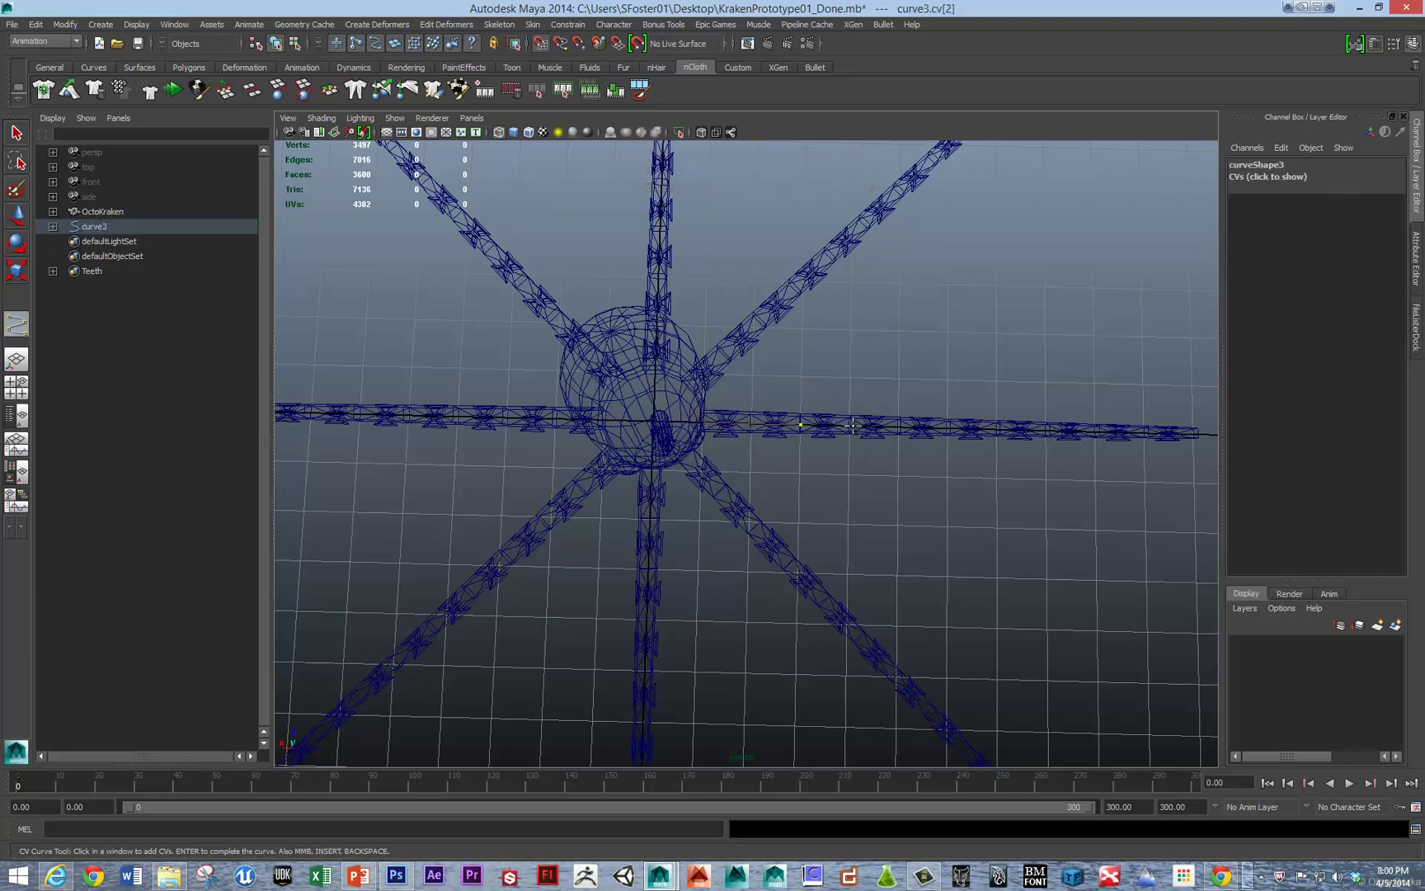
pyautogui.click(899, 426)
pyautogui.click(946, 426)
pyautogui.click(994, 428)
pyautogui.click(1046, 430)
pyautogui.click(1145, 432)
pyautogui.click(1193, 432)
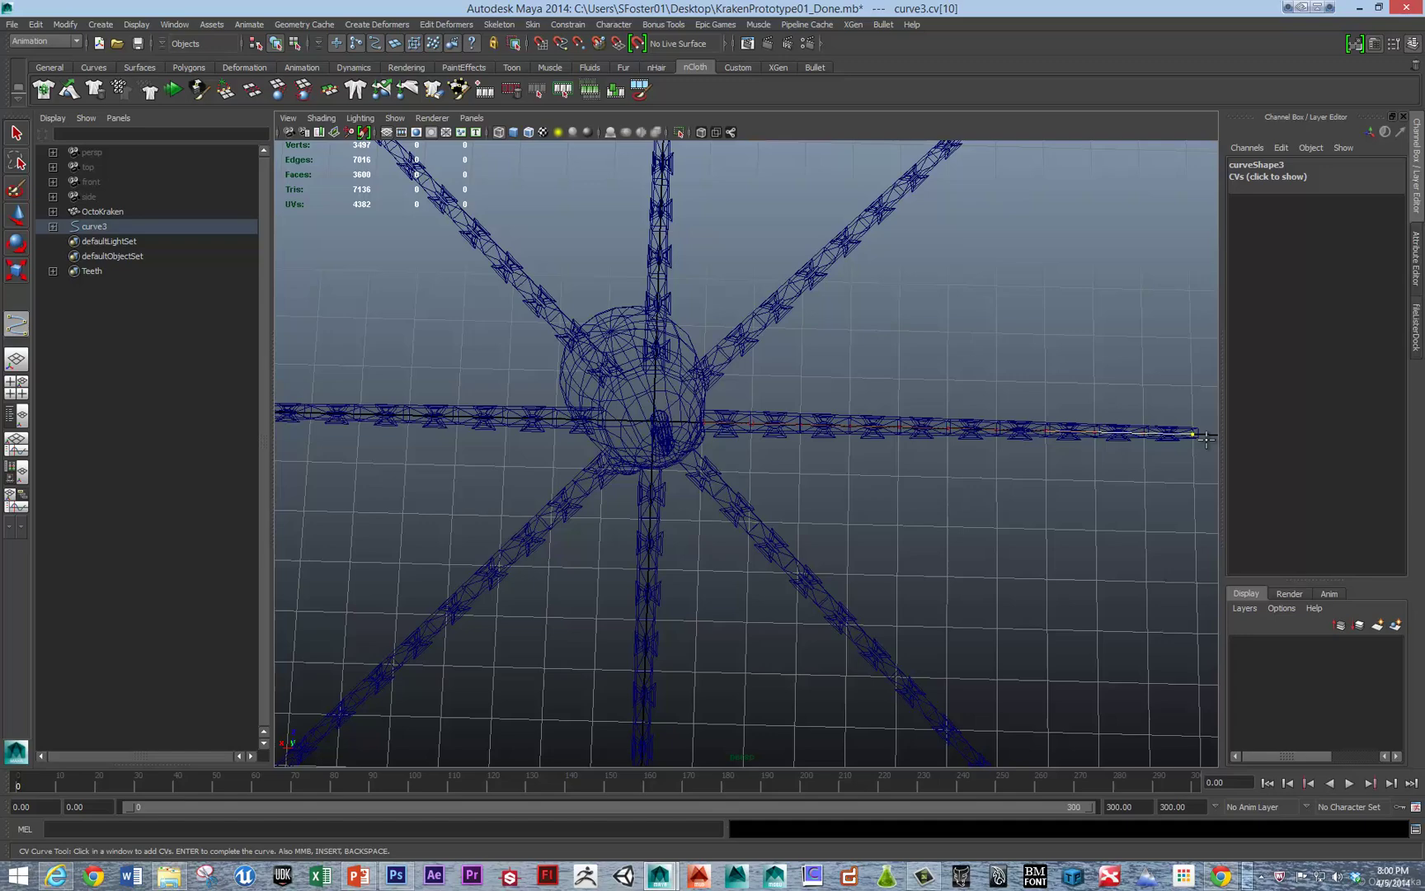
pyautogui.press('Return')
pyautogui.press('e')
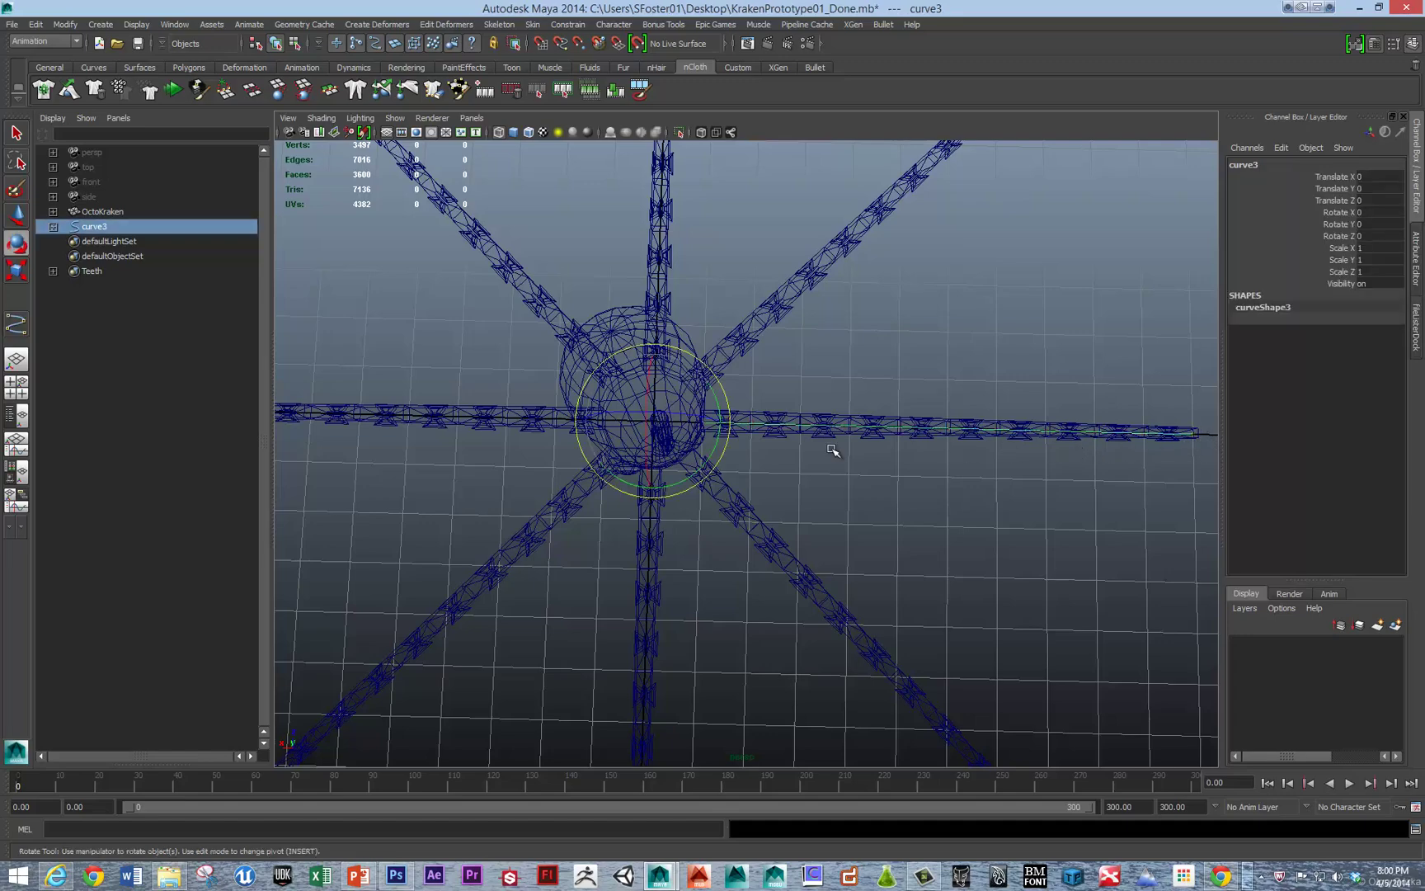
# Step: Zoom in to inspect curve3 along the tentacle, then return to object mode
pyautogui.keyDown('alt'); pyautogui.moveTo(725, 413); pyautogui.dragTo(757, 407); pyautogui.keyUp('alt')
pyautogui.keyDown('alt'); pyautogui.moveTo(757, 408); pyautogui.dragTo(1262, 505, button='right'); pyautogui.keyUp('alt')
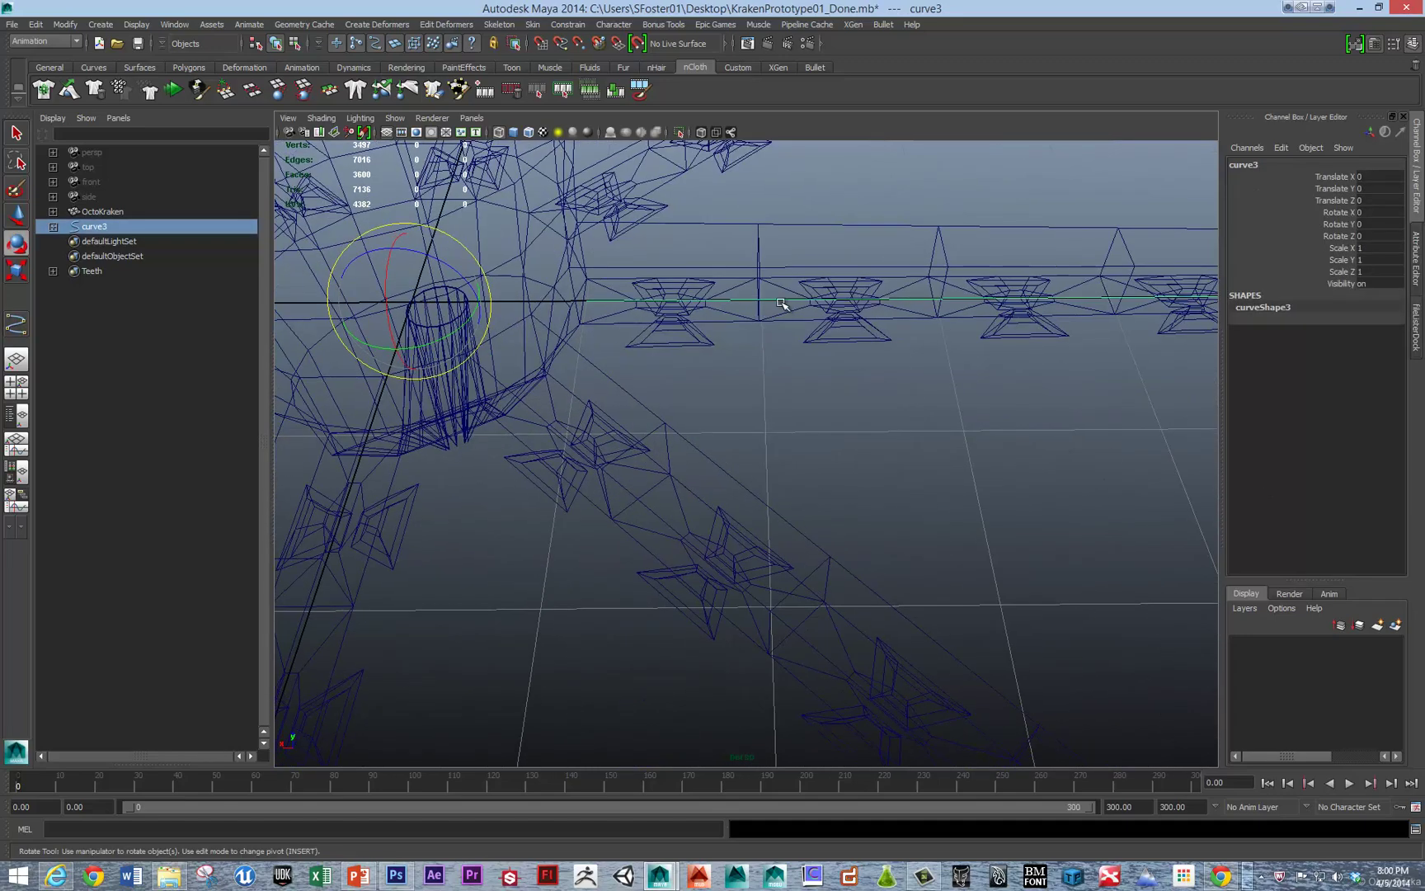
pyautogui.moveTo(777, 304); pyautogui.dragTo(757, 297, button='right')
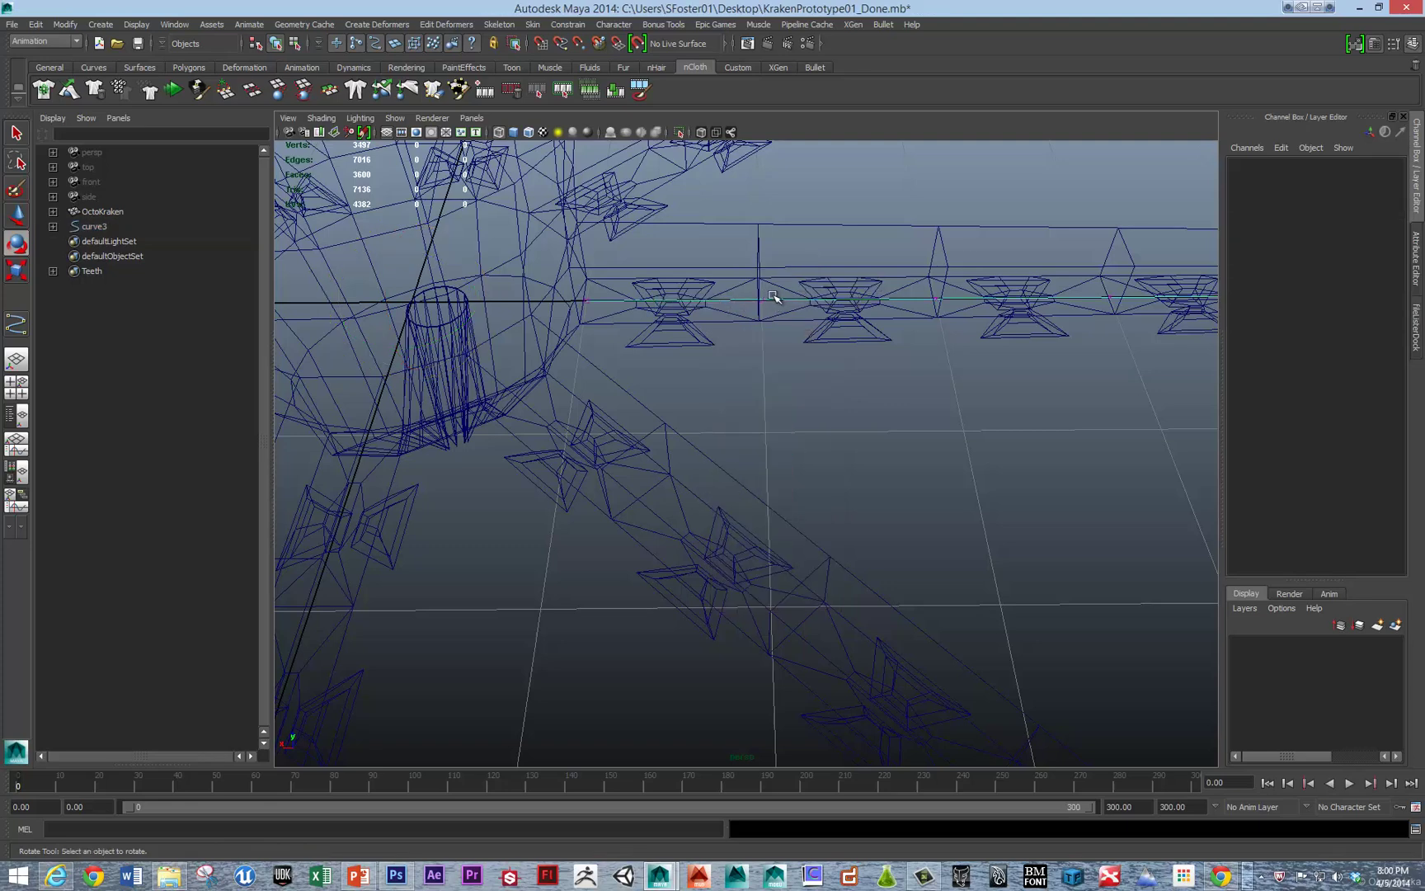
pyautogui.keyDown('alt'); pyautogui.moveTo(815, 302); pyautogui.dragTo(825, 394); pyautogui.keyUp('alt')
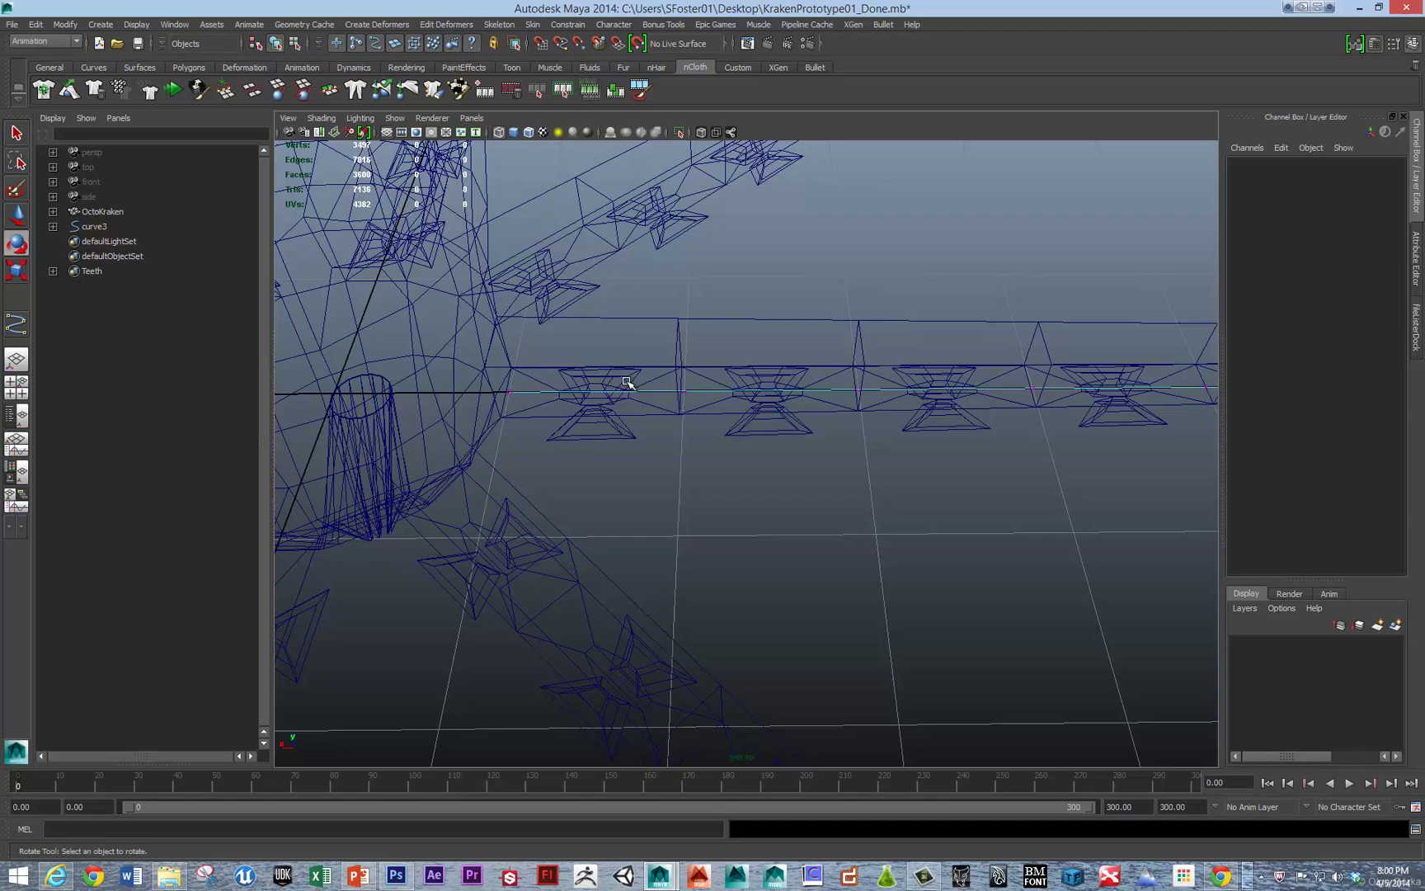
pyautogui.moveTo(639, 394); pyautogui.dragTo(643, 393, button='right')
pyautogui.press('F8')
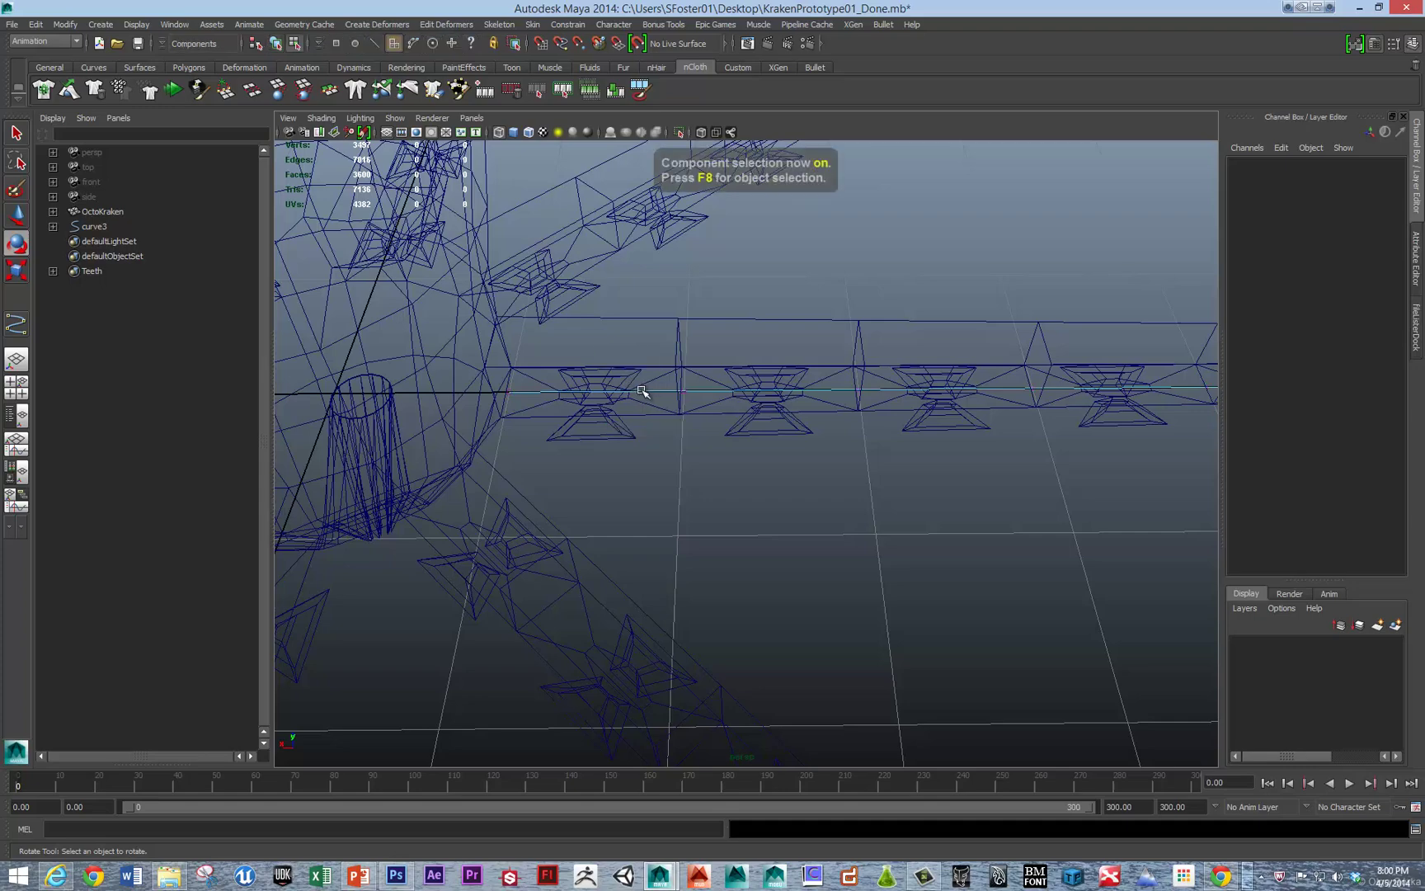
# Step: Move curve3 up along Y to Translate Y 0.187, inside the tentacle
pyautogui.keyDown('alt'); pyautogui.moveTo(624, 397); pyautogui.dragTo(602, 387); pyautogui.keyUp('alt')
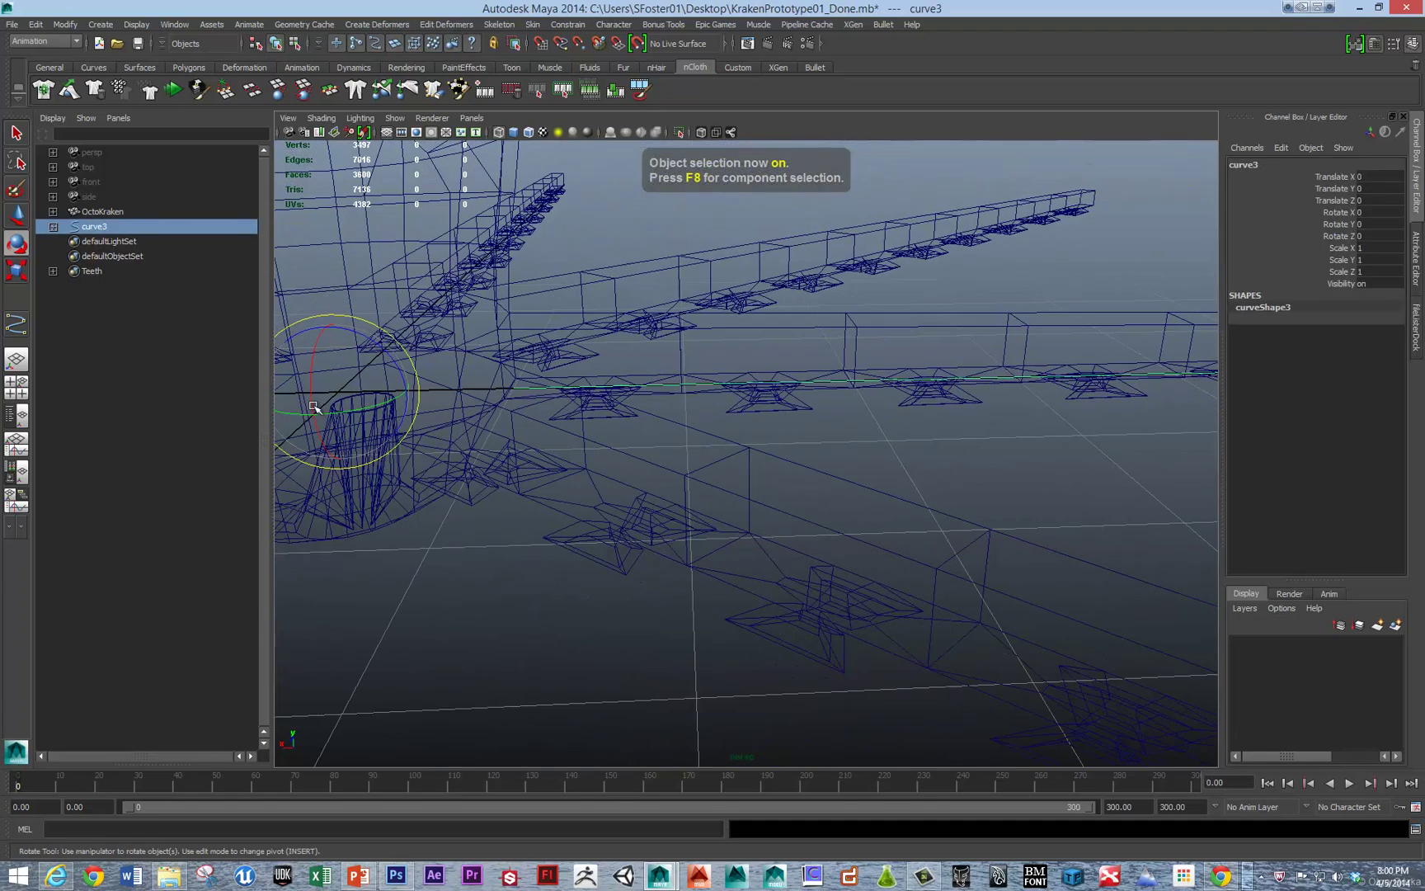
pyautogui.press('w')
pyautogui.moveTo(331, 363); pyautogui.dragTo(333, 312)
pyautogui.keyDown('alt'); pyautogui.moveTo(333, 313); pyautogui.dragTo(992, 547); pyautogui.keyUp('alt')
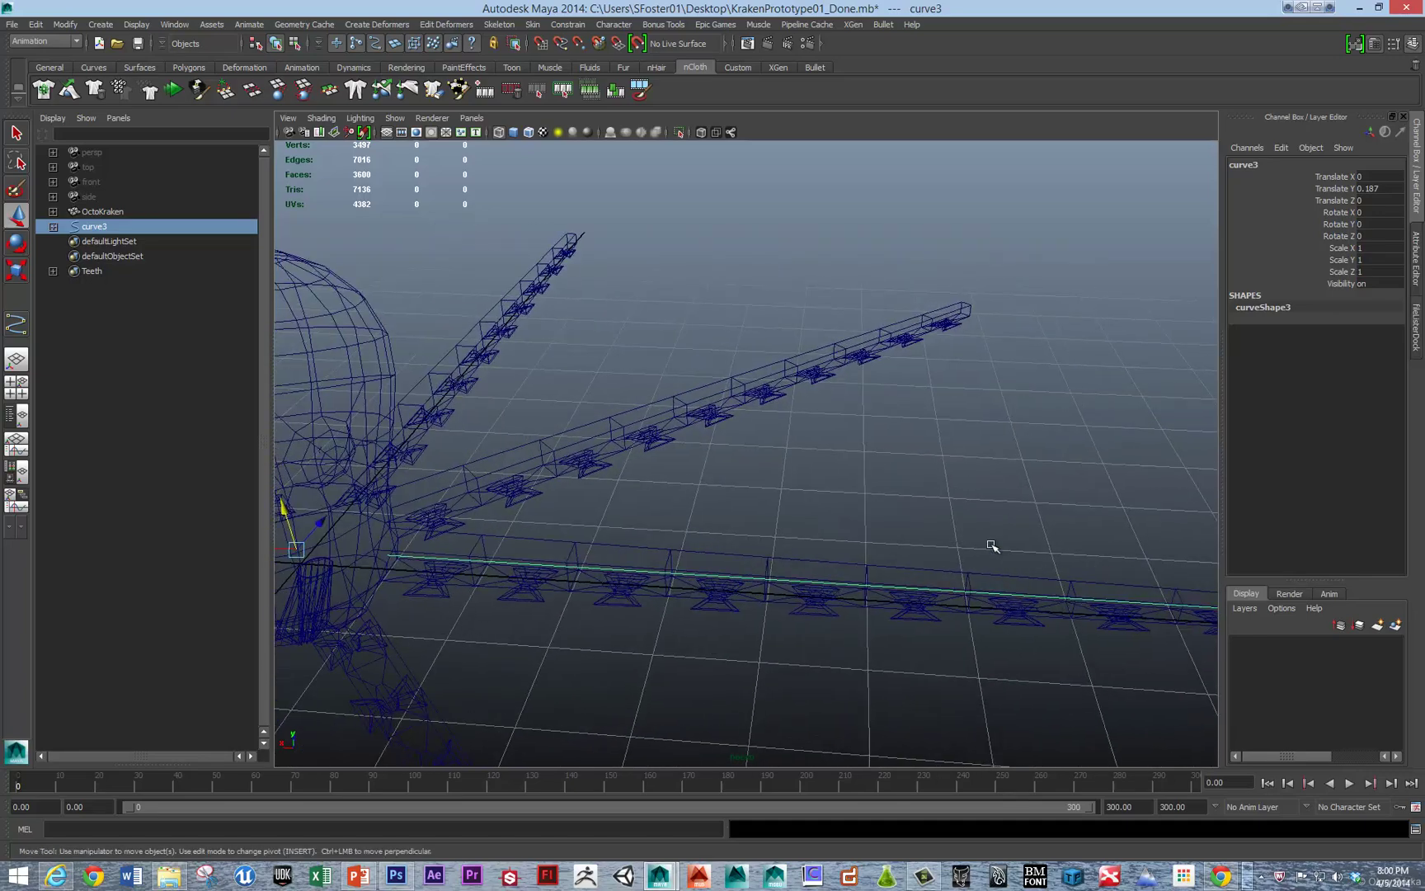
pyautogui.keyDown('alt'); pyautogui.moveTo(992, 547); pyautogui.dragTo(850, 582, button='right'); pyautogui.keyUp('alt')
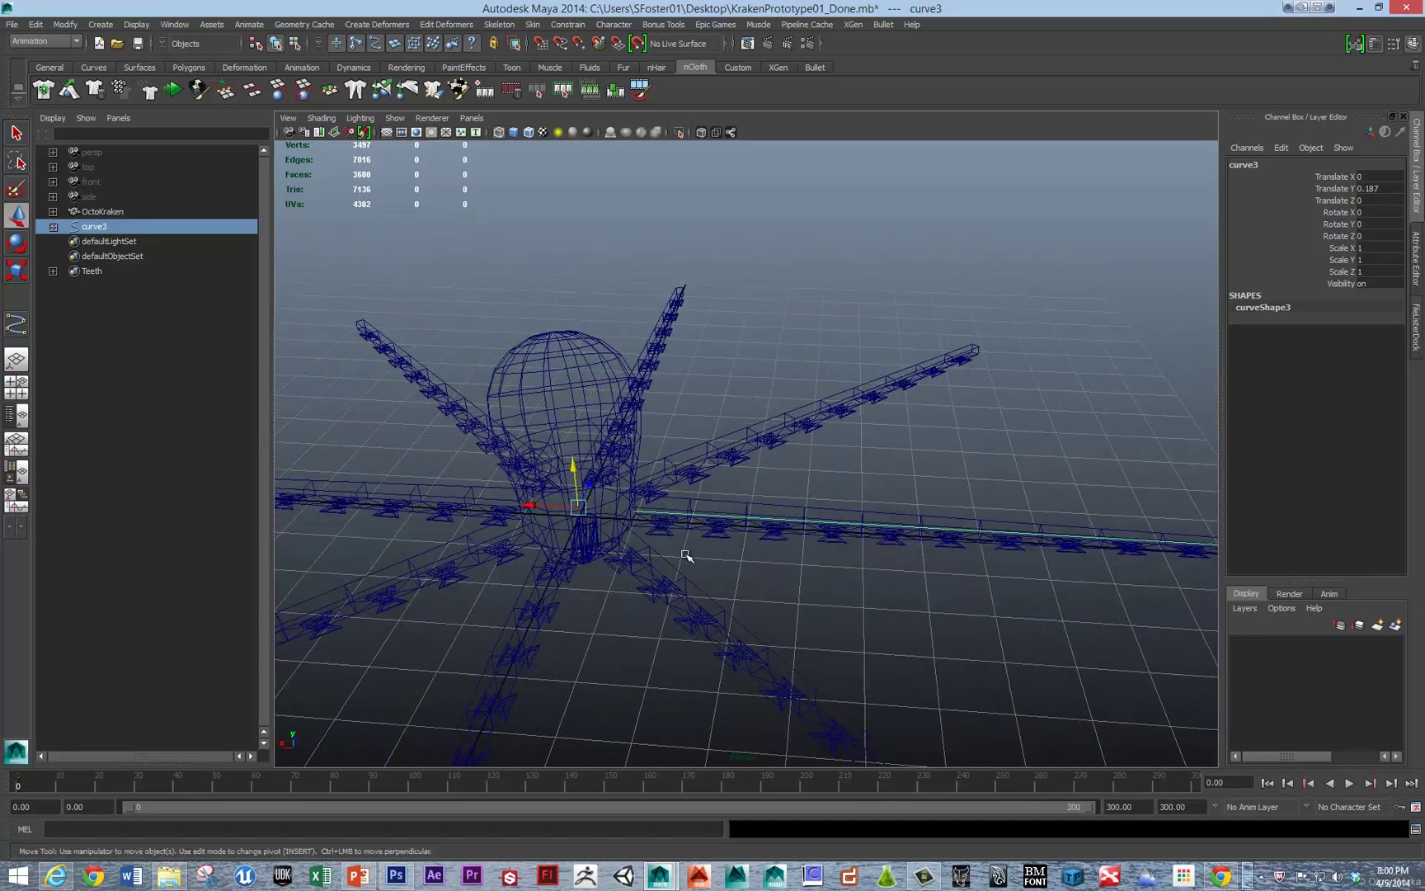
# Step: Duplicate Special curve3 with Rotate Y 45, 7 copies, into a new group
pyautogui.click(38, 25)
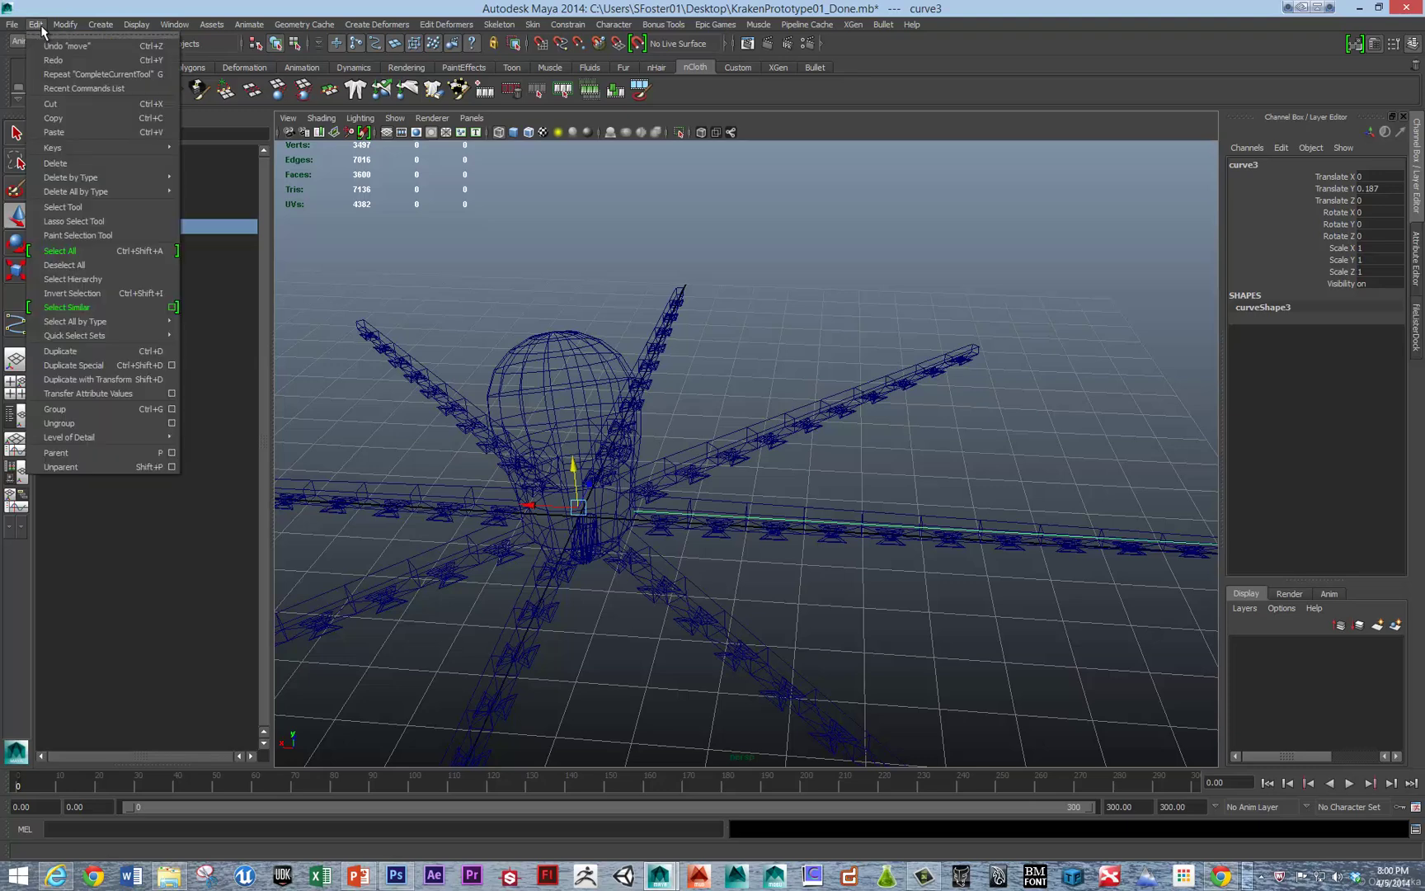
pyautogui.click(172, 366)
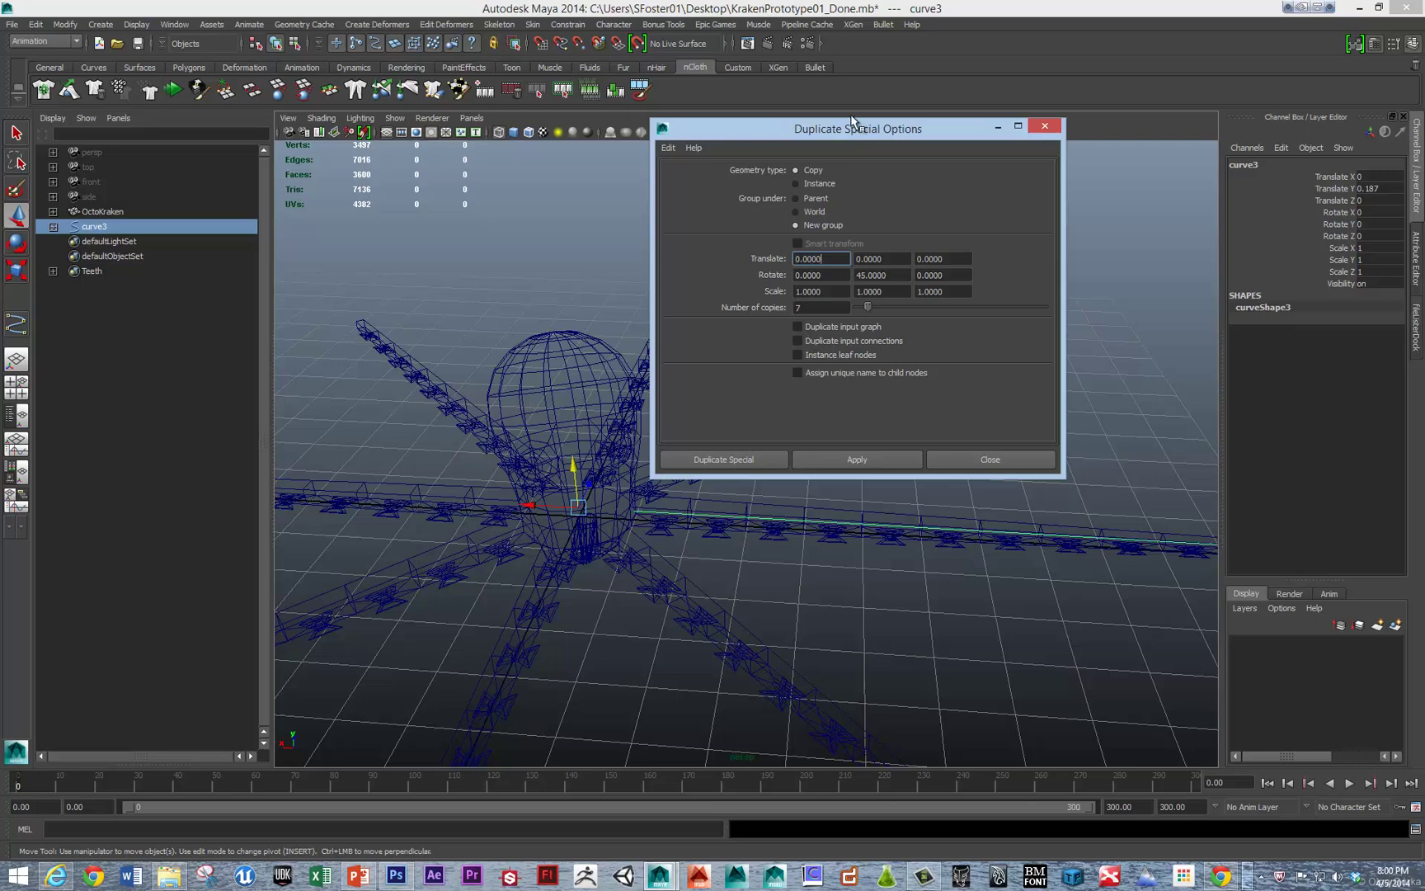
pyautogui.moveTo(850, 126); pyautogui.dragTo(550, 85)
pyautogui.click(558, 417)
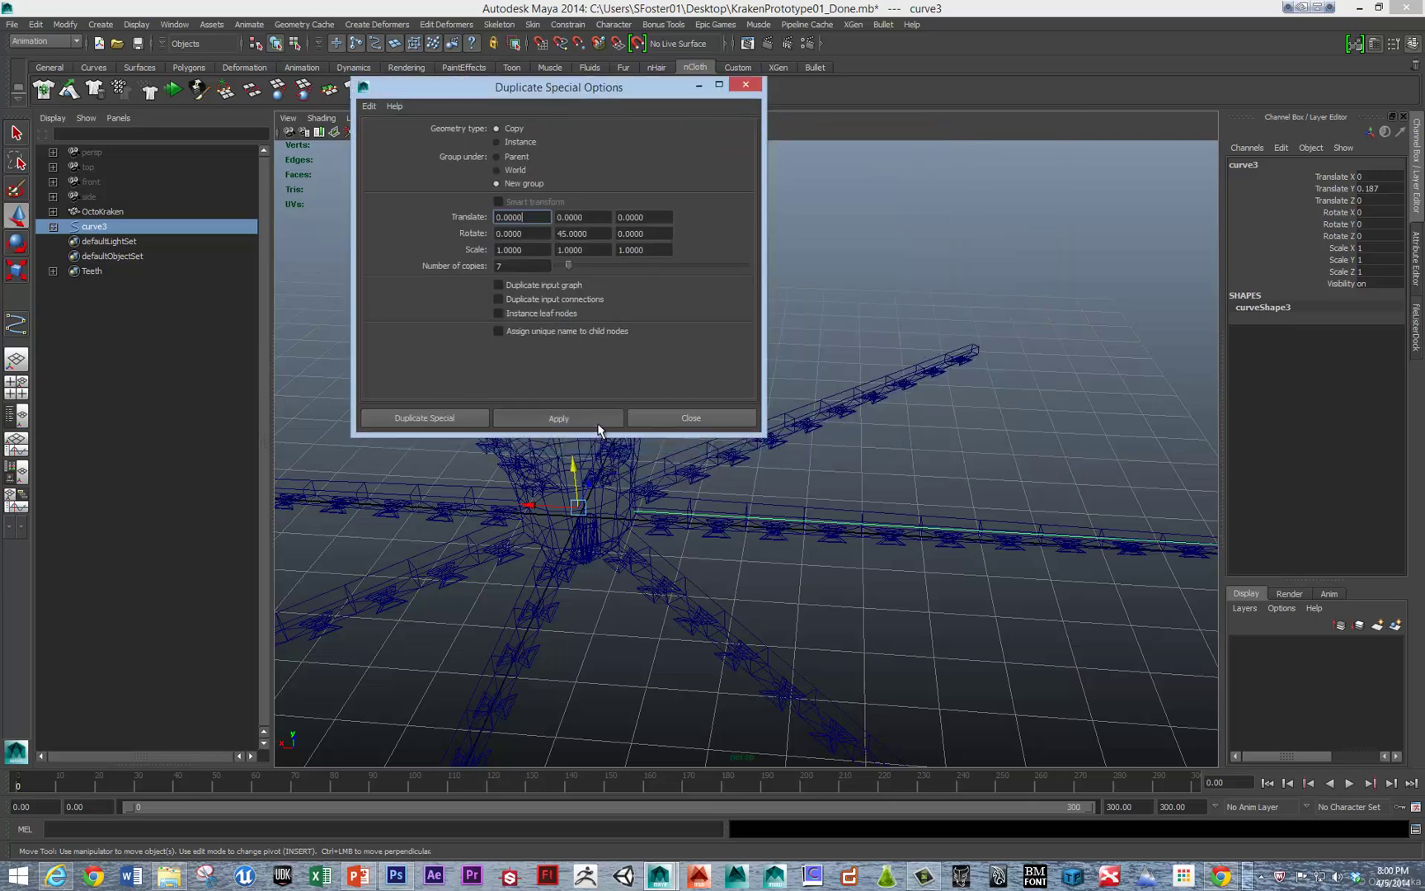
pyautogui.click(699, 420)
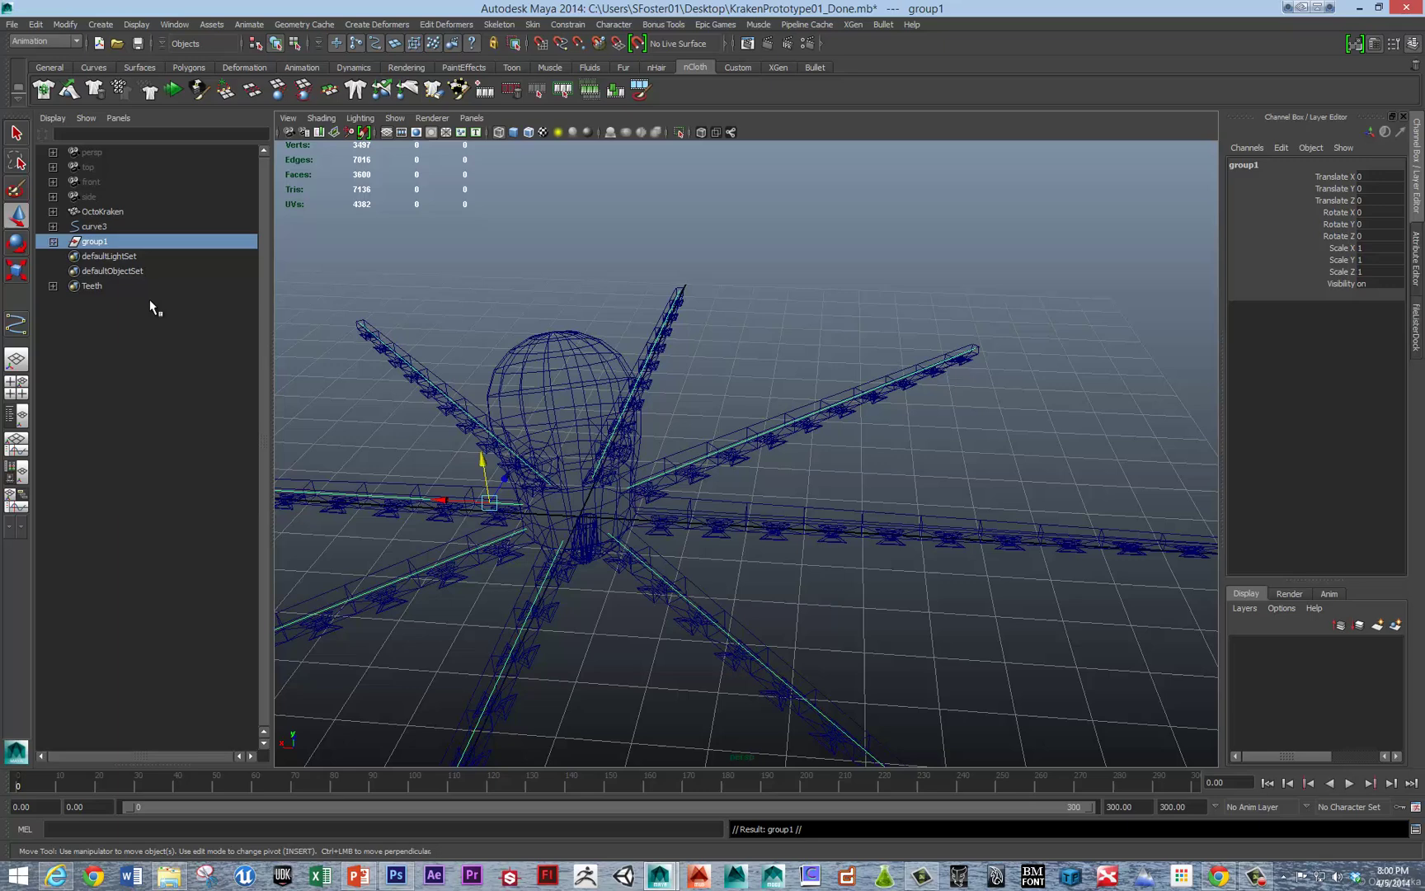
# Step: Parent curve3 into group1 and rename the group OctoCtrlCurves
pyautogui.click(94, 227)
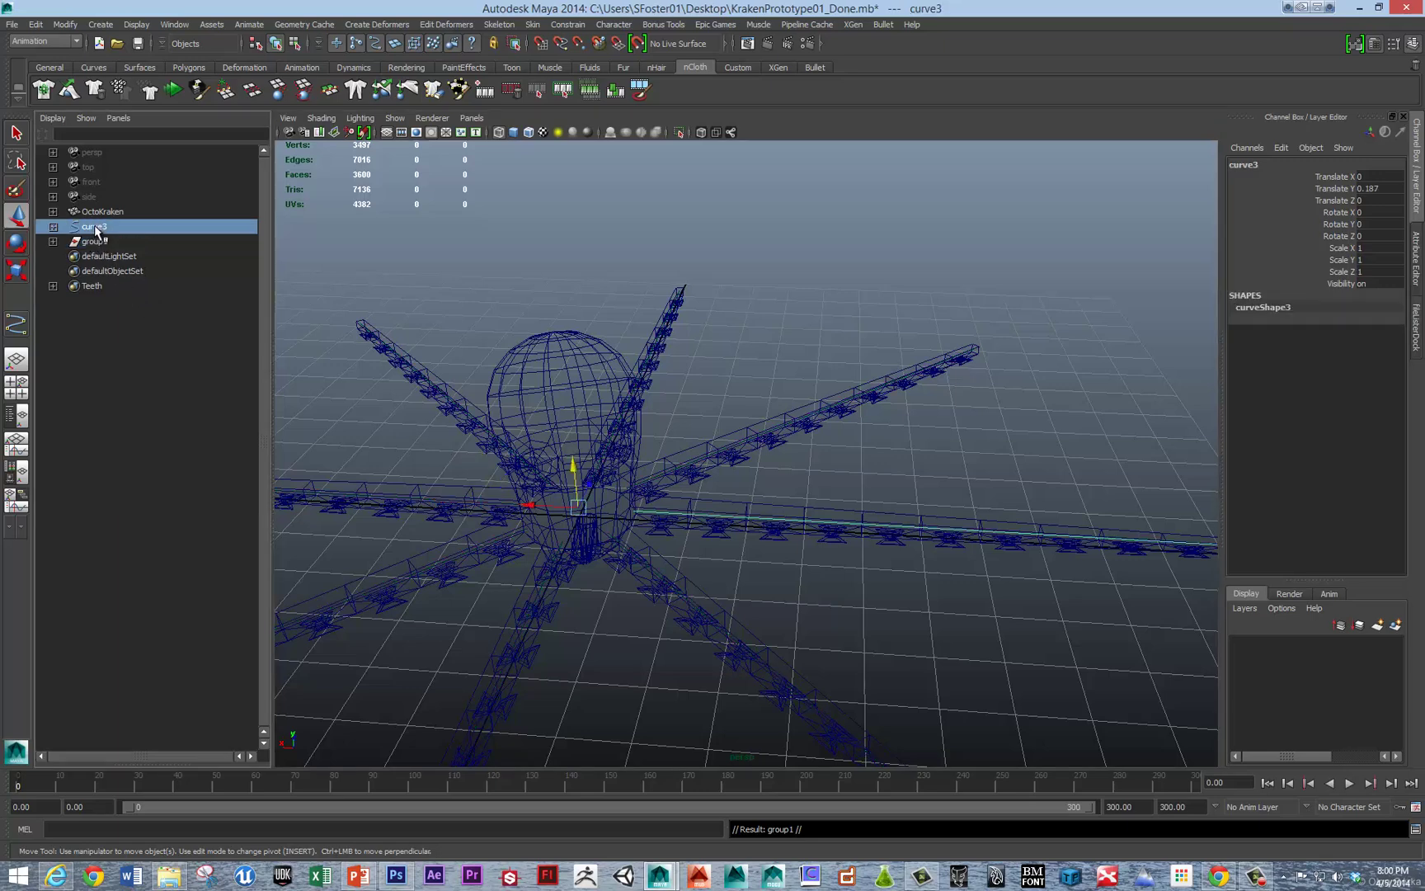
pyautogui.moveTo(95, 227); pyautogui.dragTo(103, 245, button='middle')
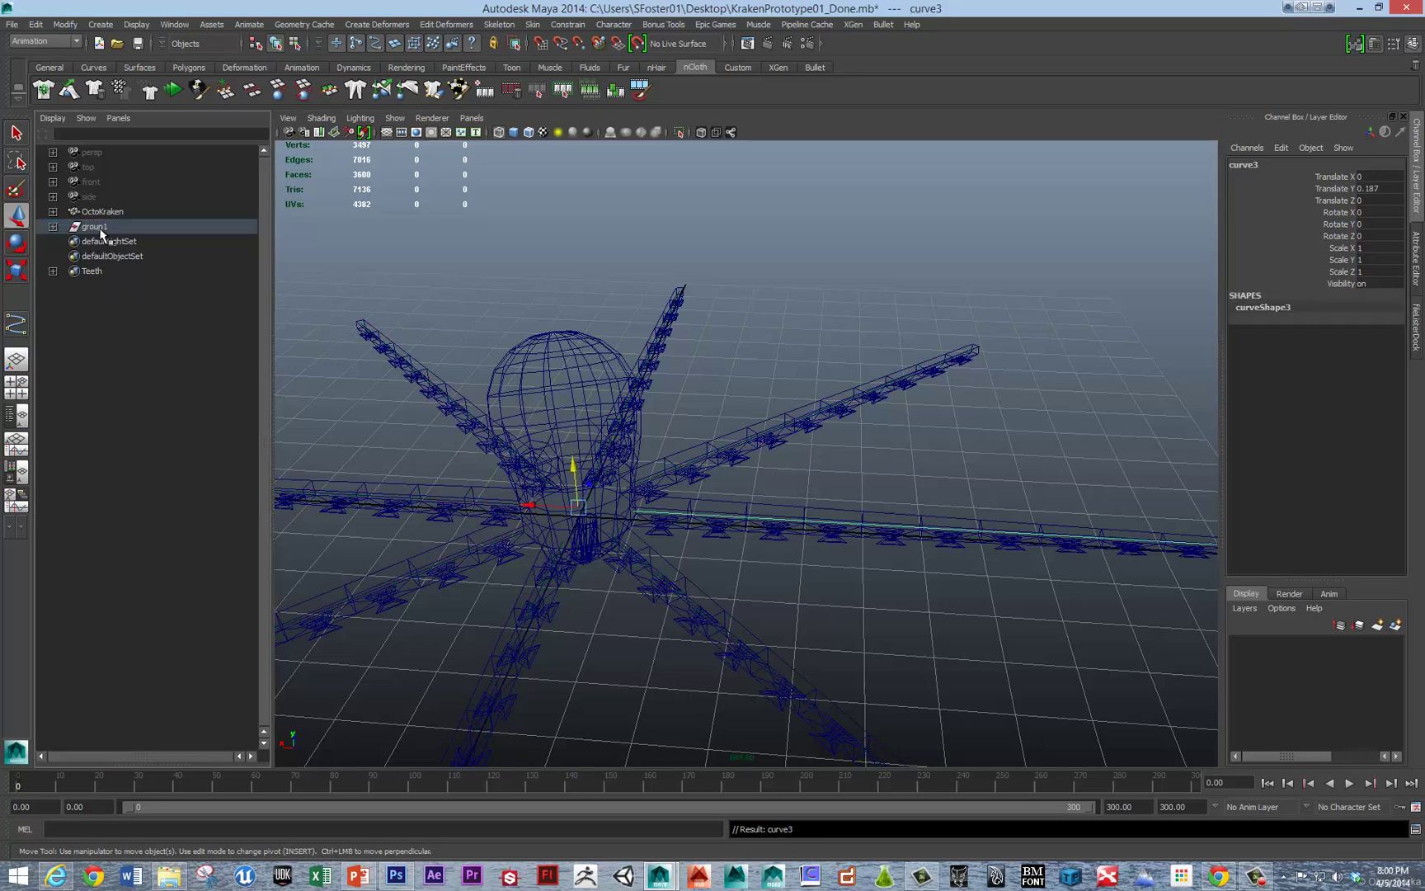
pyautogui.doubleClick(101, 230)
pyautogui.write('O')
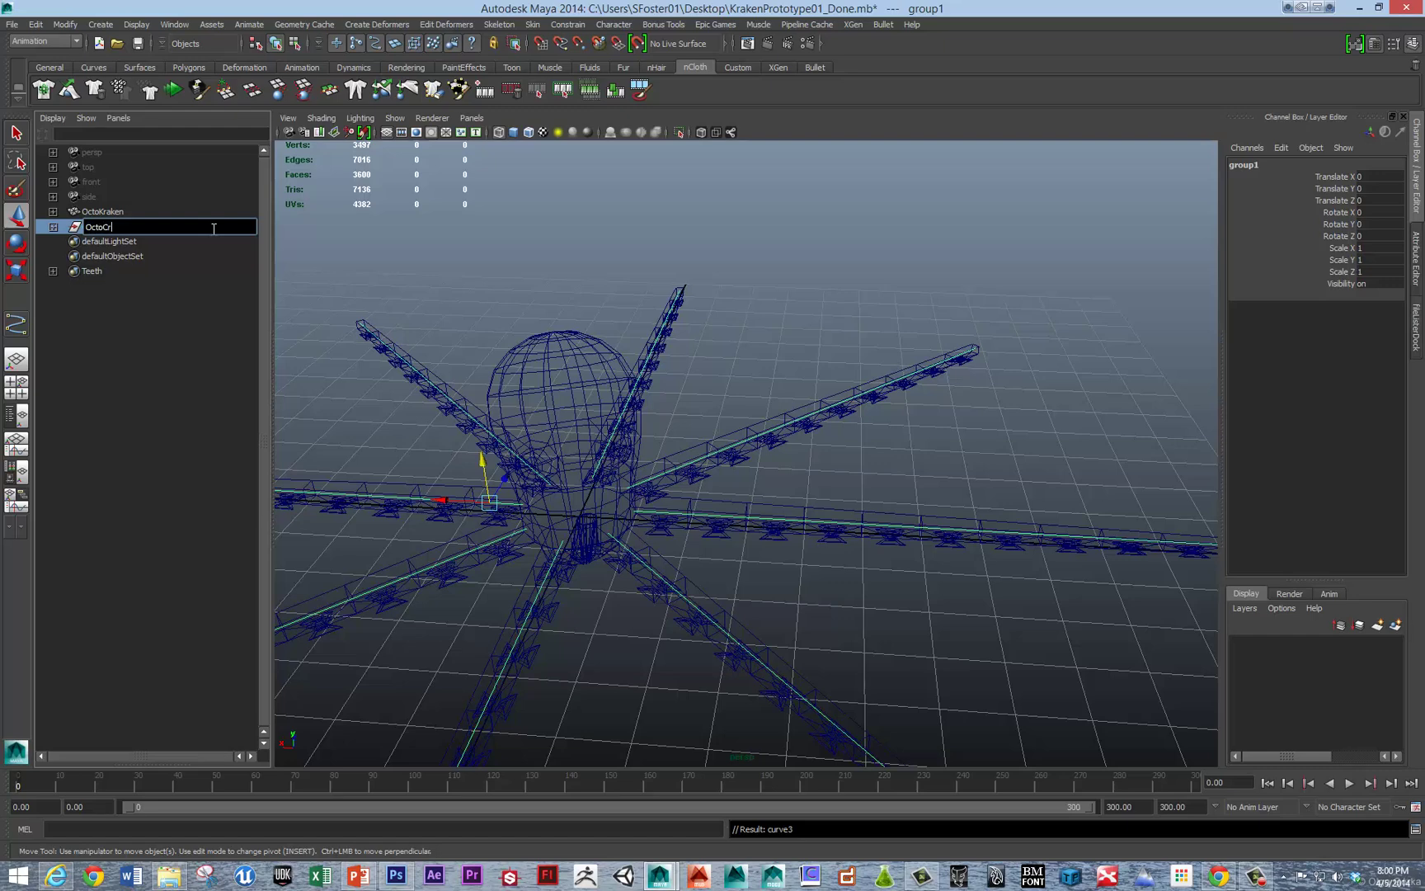
pyautogui.write('ctoCtrlCurves')
pyautogui.press('Return')
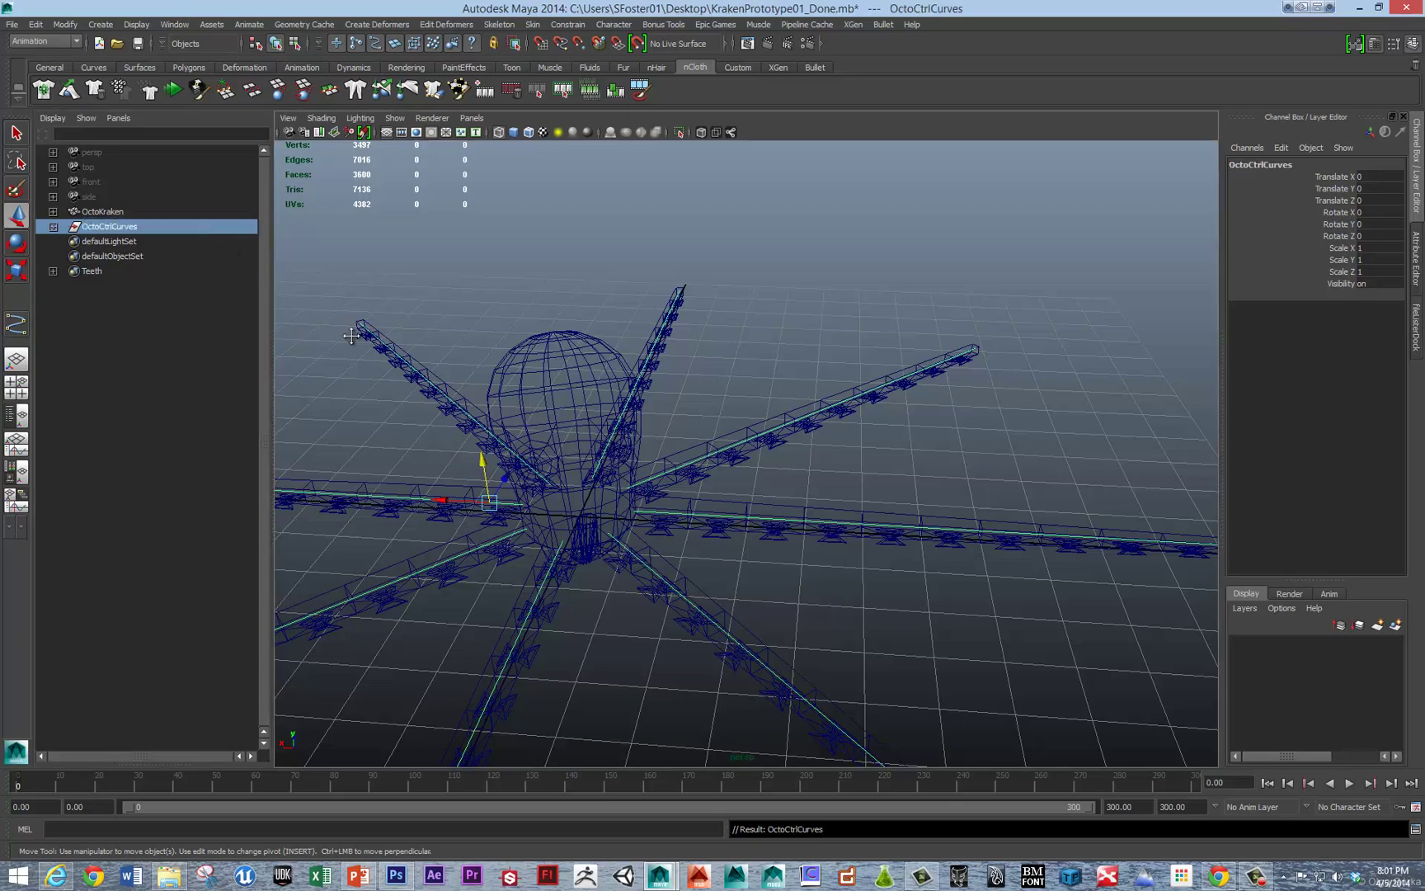
pyautogui.keyDown('alt'); pyautogui.moveTo(412, 297); pyautogui.dragTo(499, 353); pyautogui.keyUp('alt')
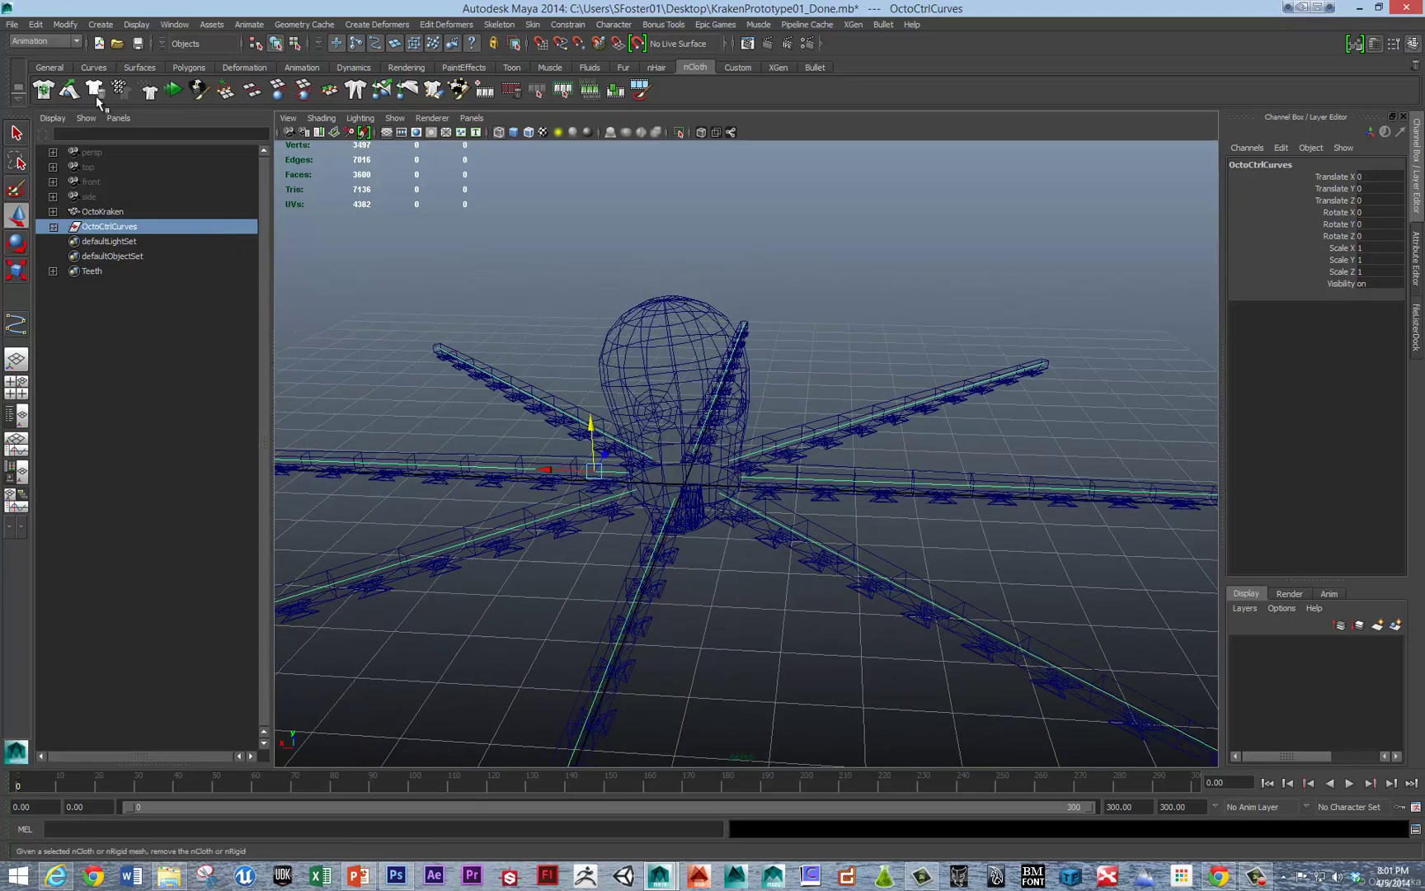
# Step: Switch to the nDynamics menu set and apply nHair > Make Selected Curves Dynamic
pyautogui.click(45, 41)
pyautogui.click(46, 106)
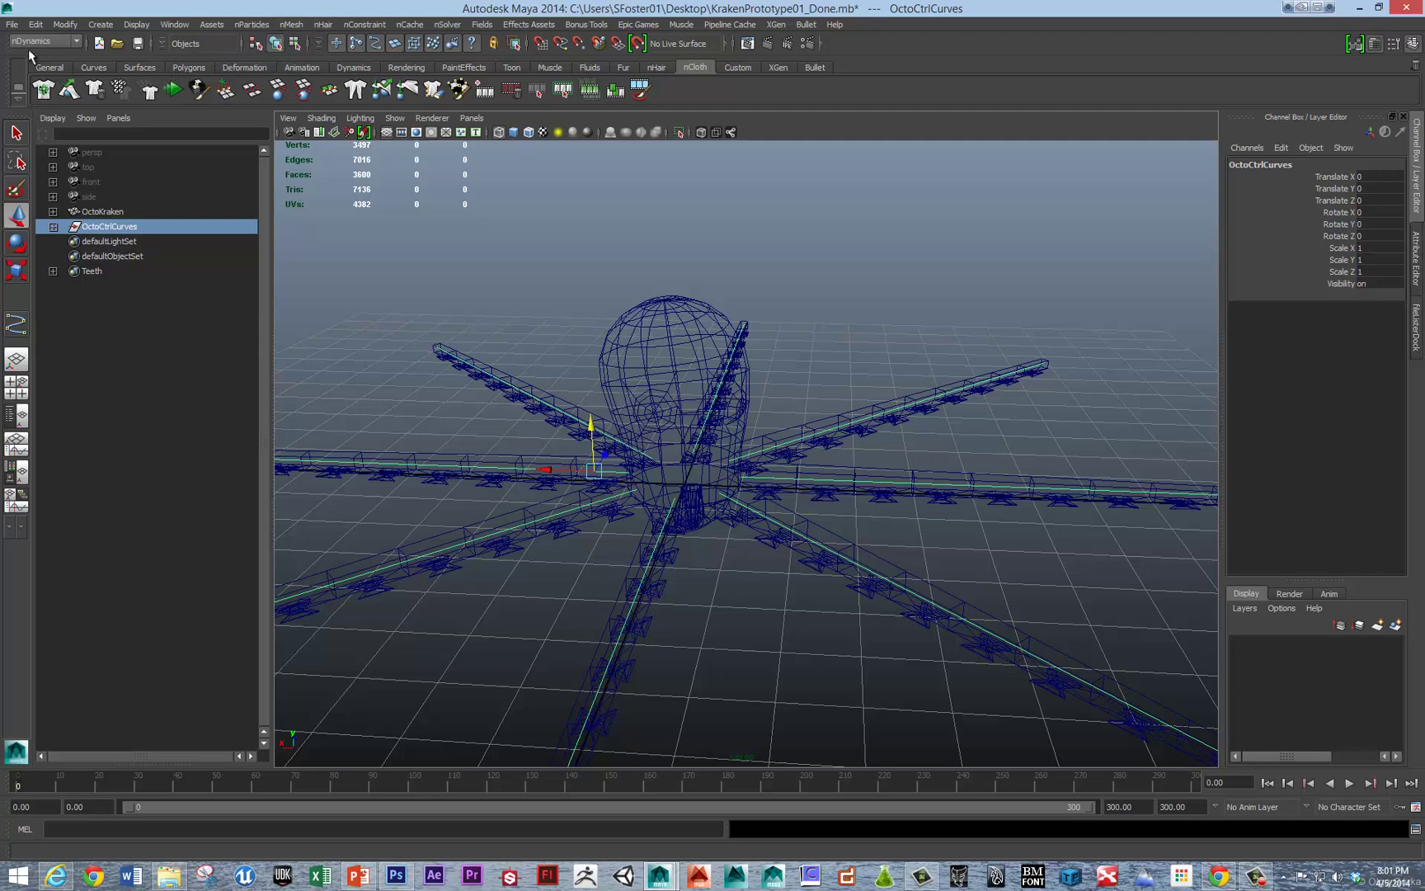
pyautogui.click(297, 26)
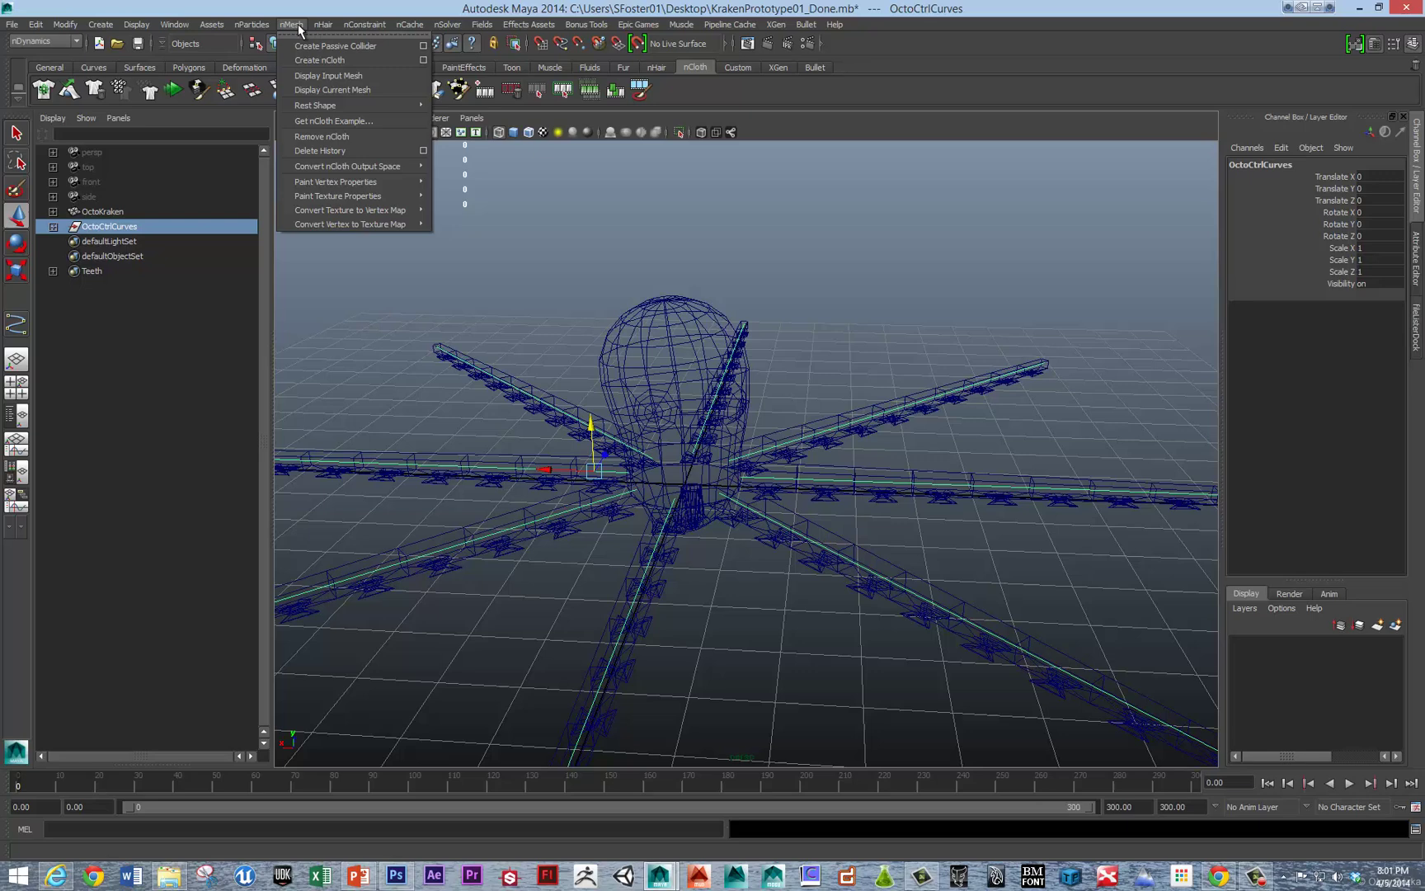
pyautogui.moveTo(323, 27)
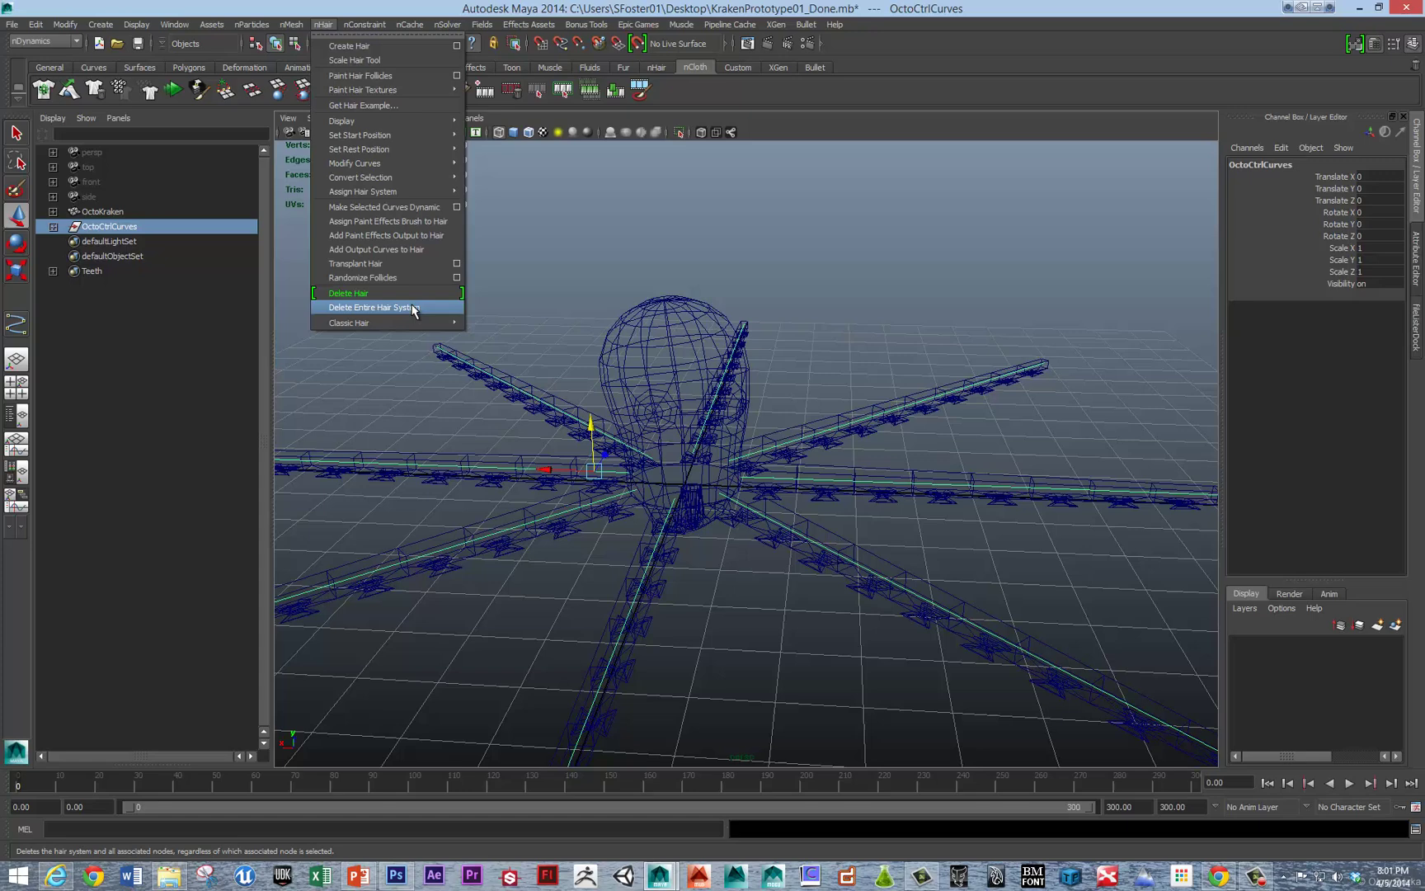
pyautogui.moveTo(397, 325)
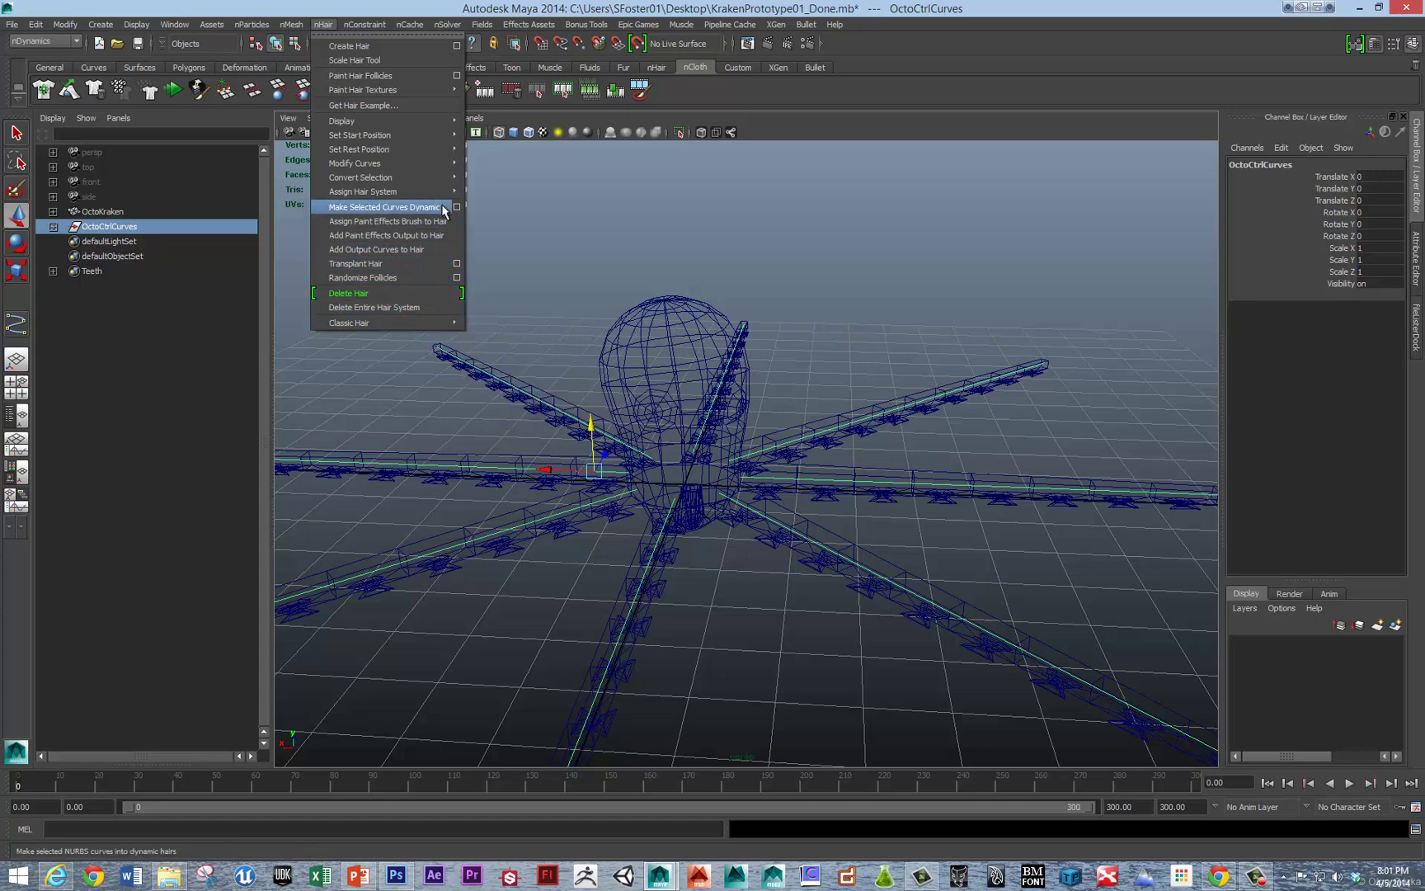
pyautogui.click(387, 207)
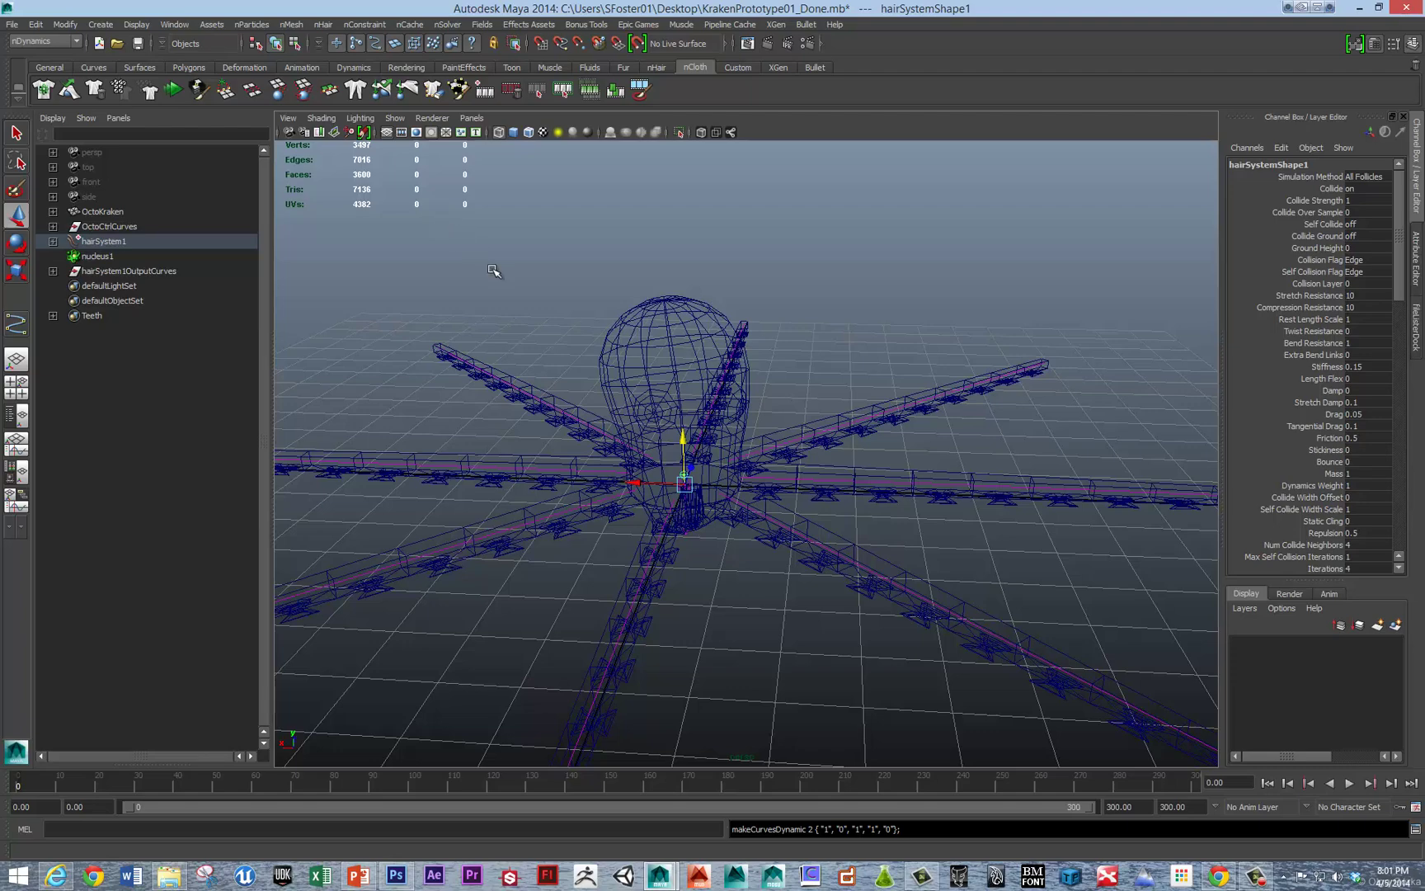
pyautogui.hotkey('alt', 'v')
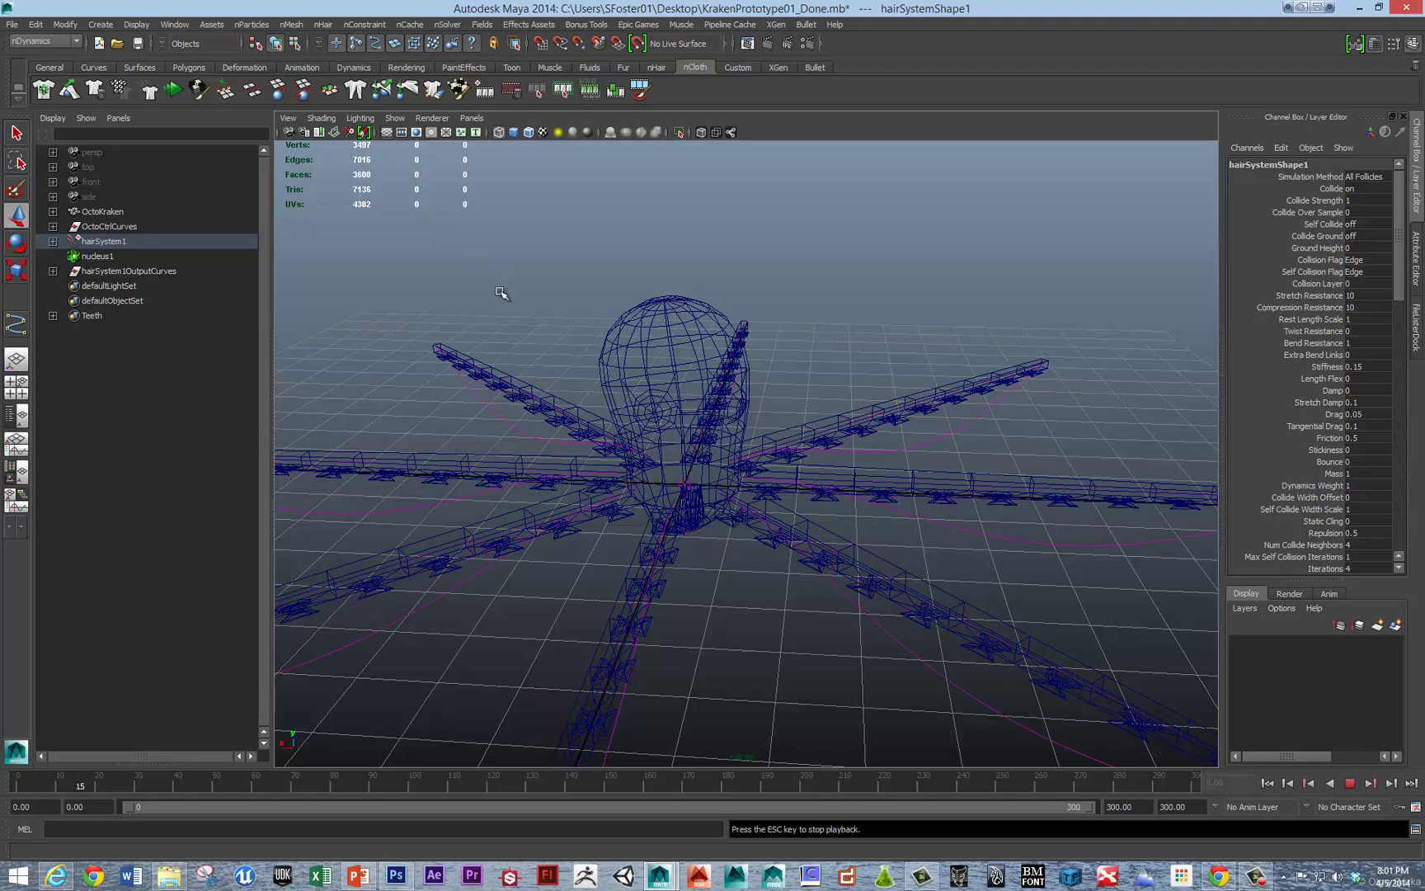
pyautogui.scroll(-3, 565, 361)
pyautogui.scroll(-1, 564, 361)
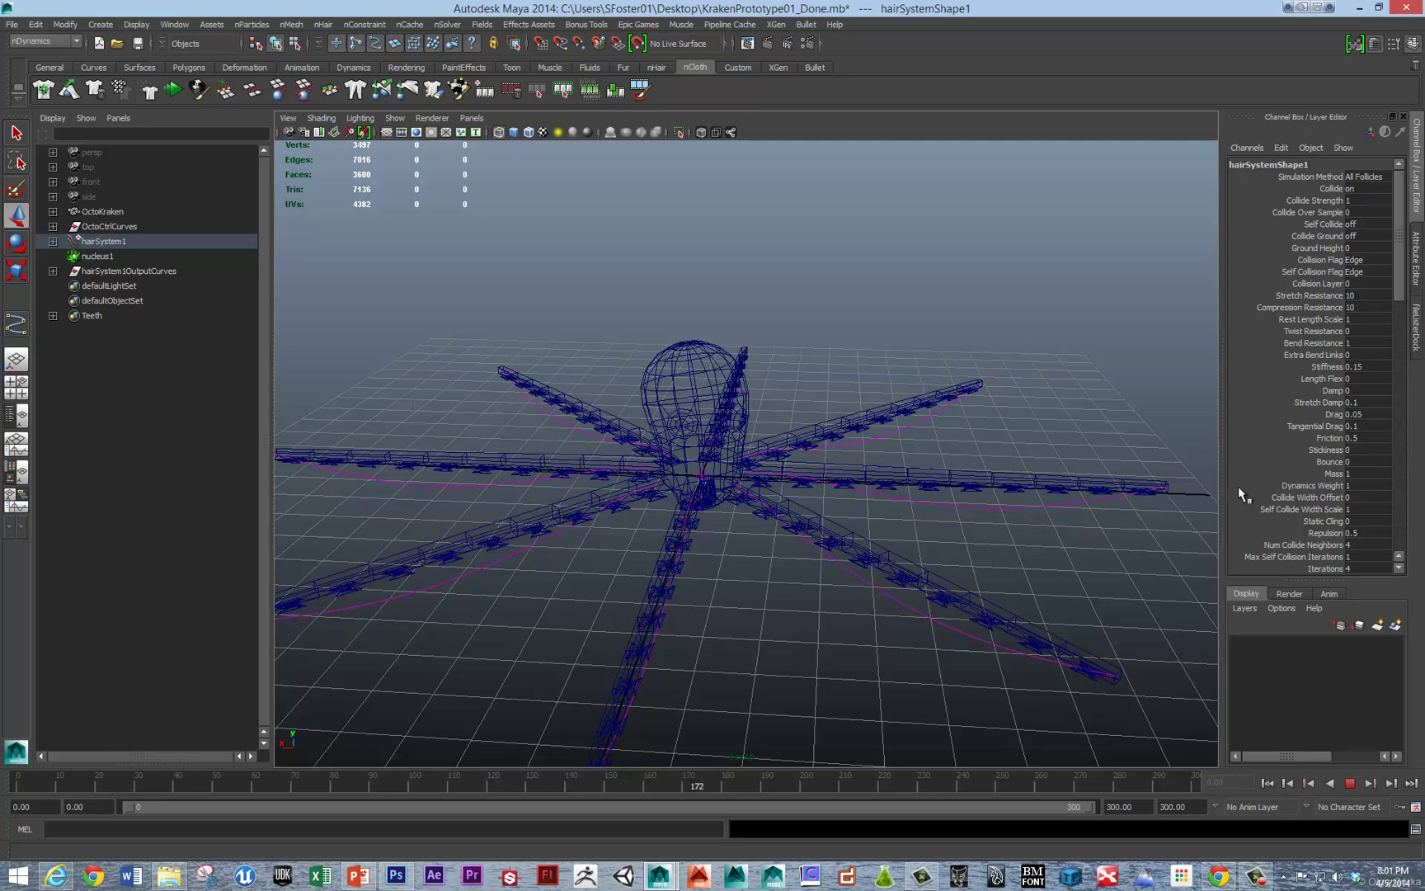
pyautogui.press('Escape')
pyautogui.hotkey('alt', 'shift', 'v')
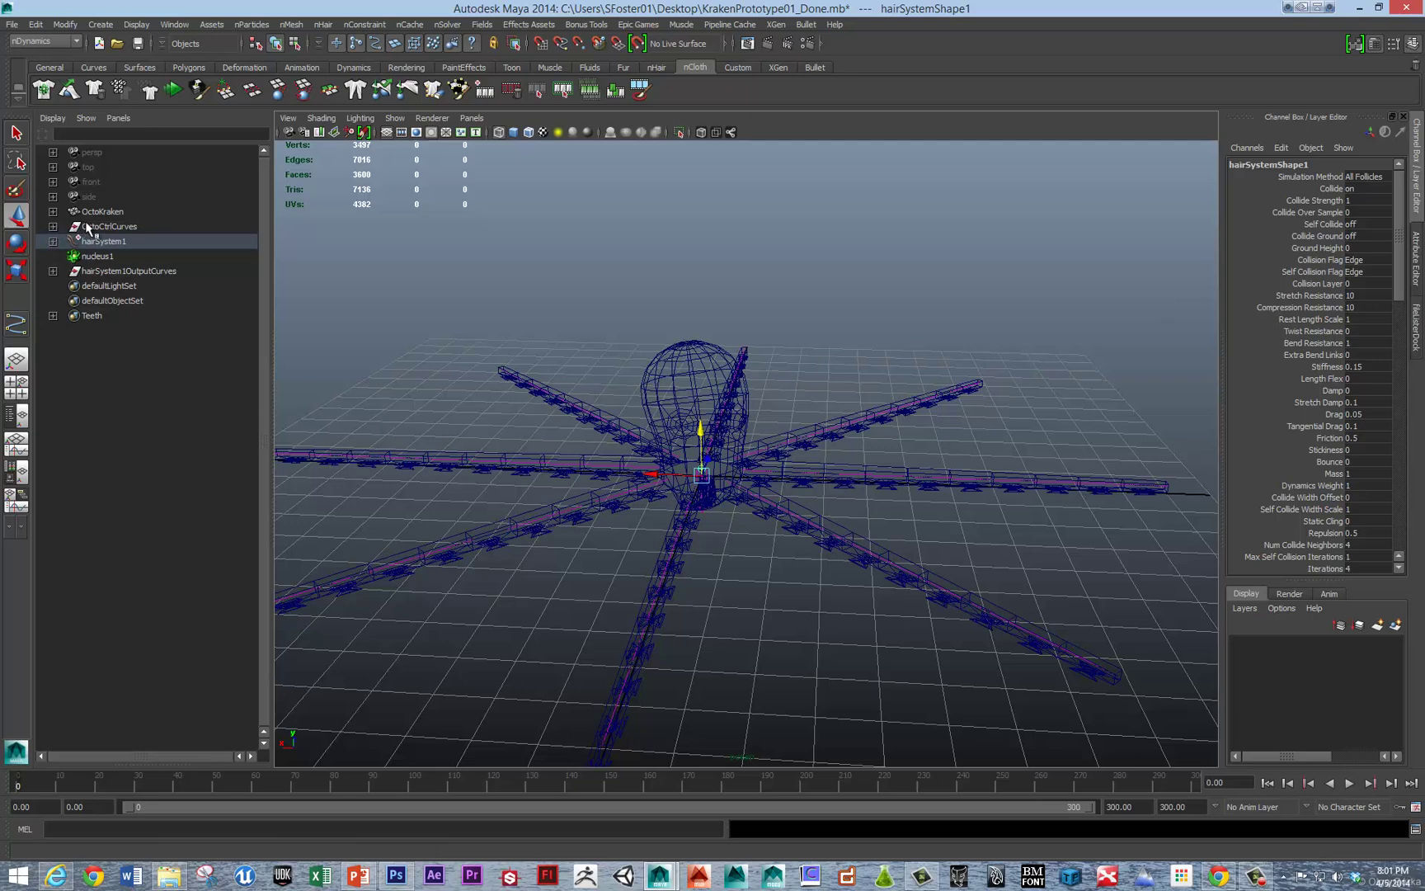
# Step: Select follicle1 through follicle8 under OctoCtrlCurves and set Point Lock to Base
pyautogui.click(55, 227)
pyautogui.click(51, 227)
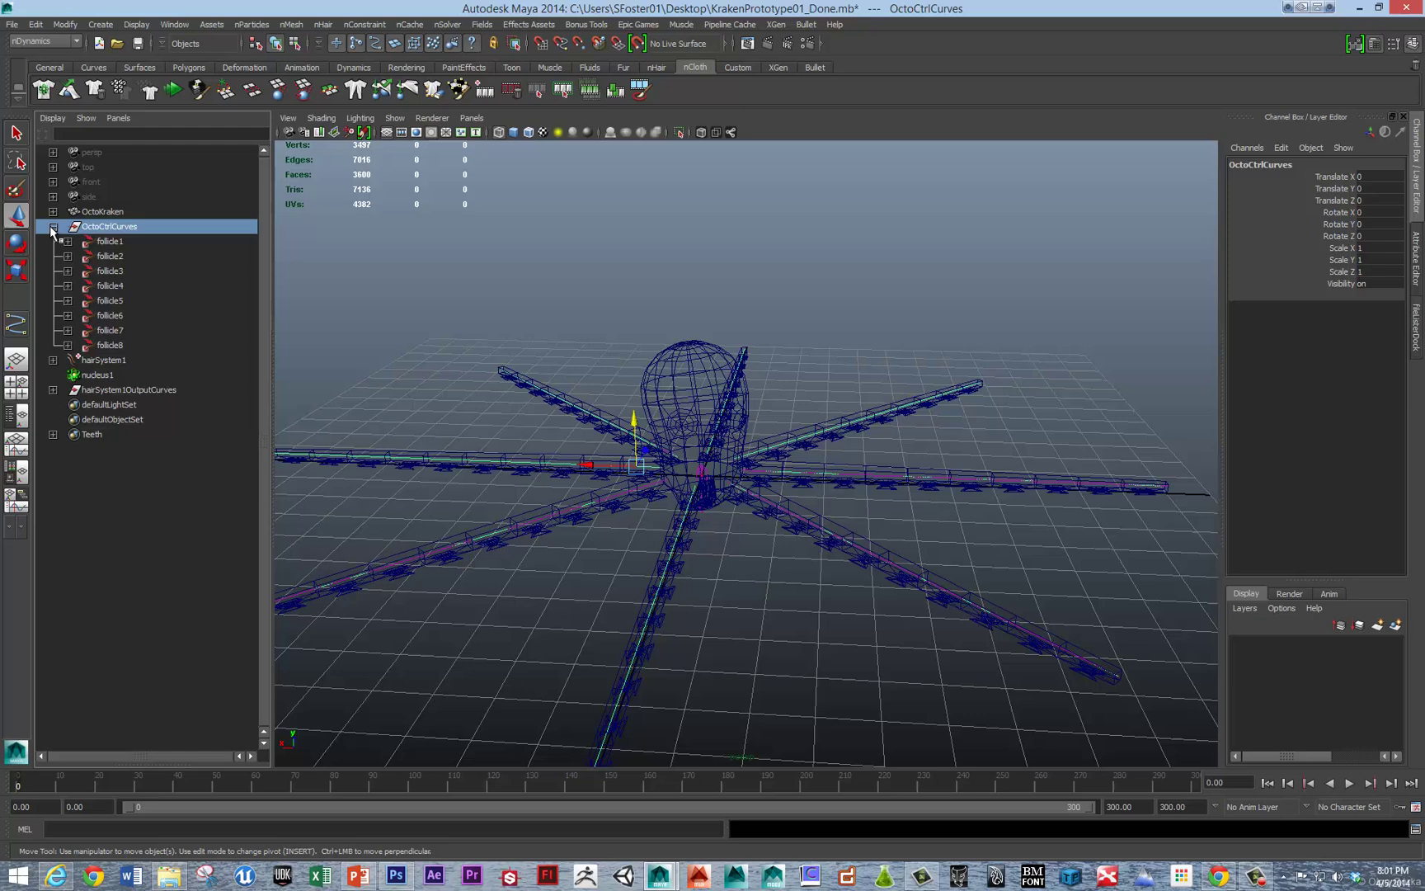
pyautogui.click(110, 242)
pyautogui.keyDown('shift'); pyautogui.click(110, 345); pyautogui.keyUp('shift')
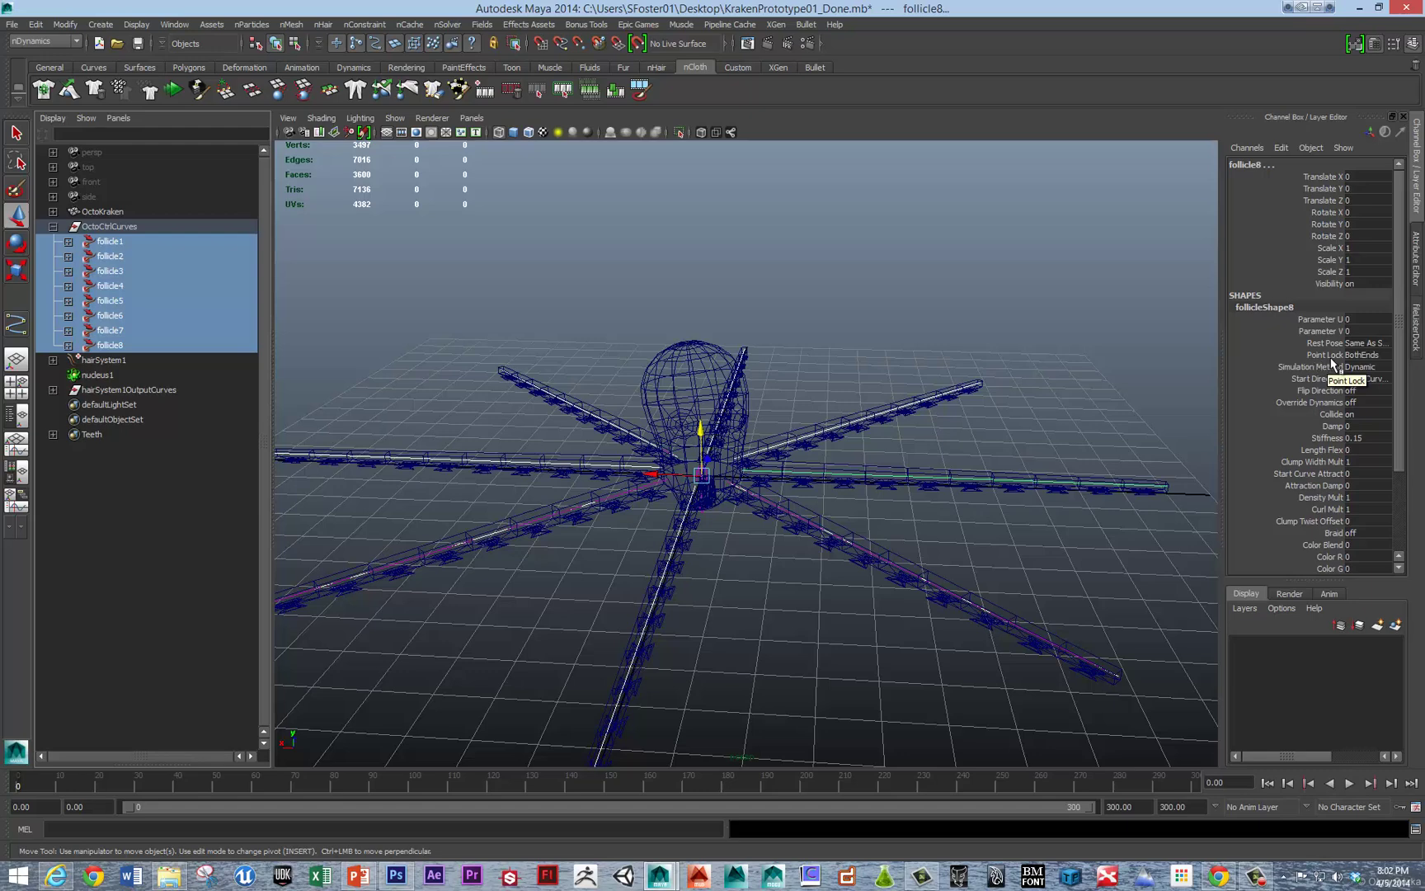
pyautogui.click(1357, 354)
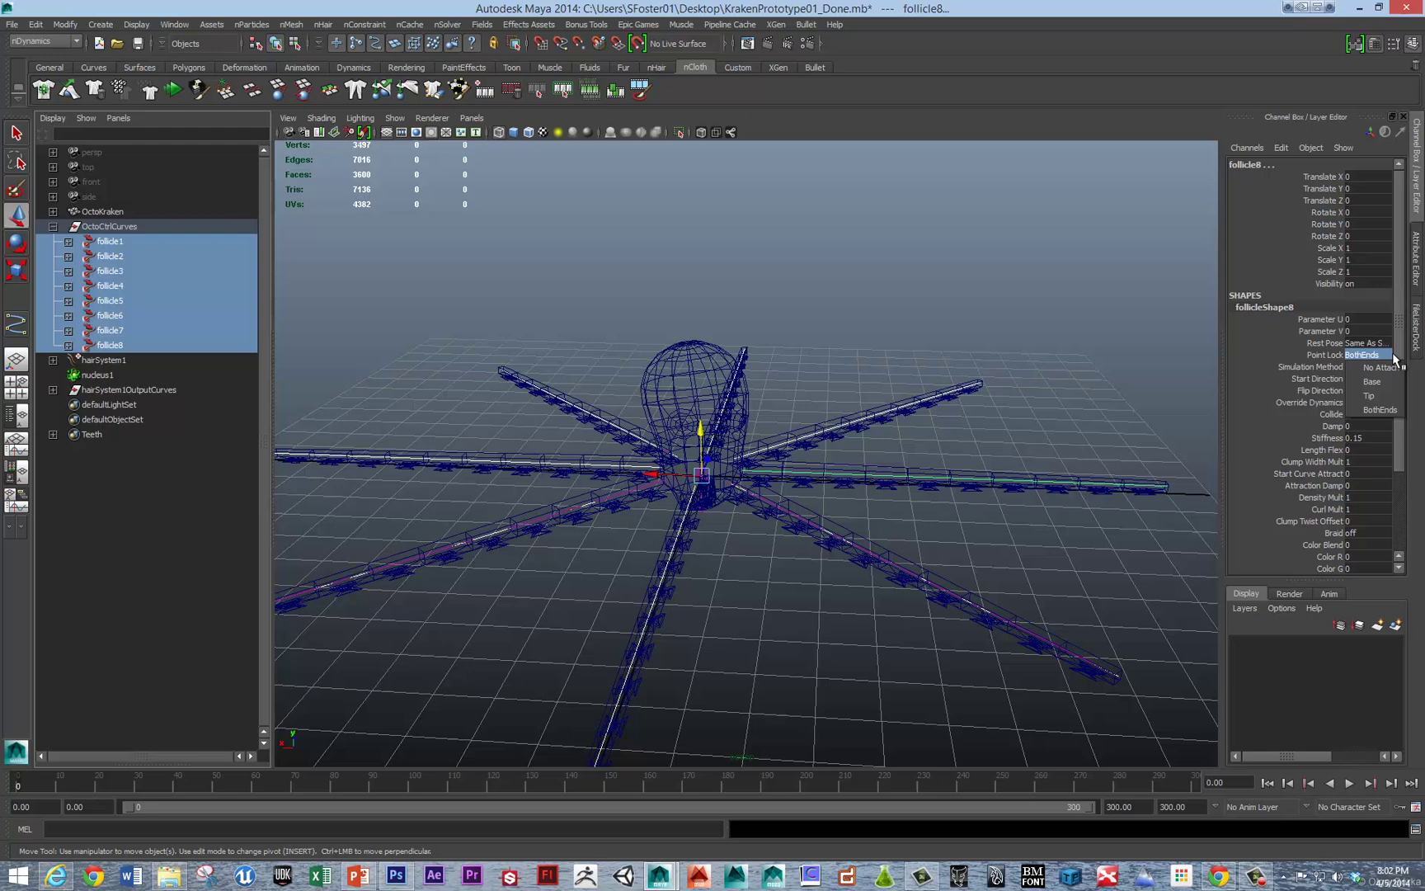
pyautogui.click(1387, 381)
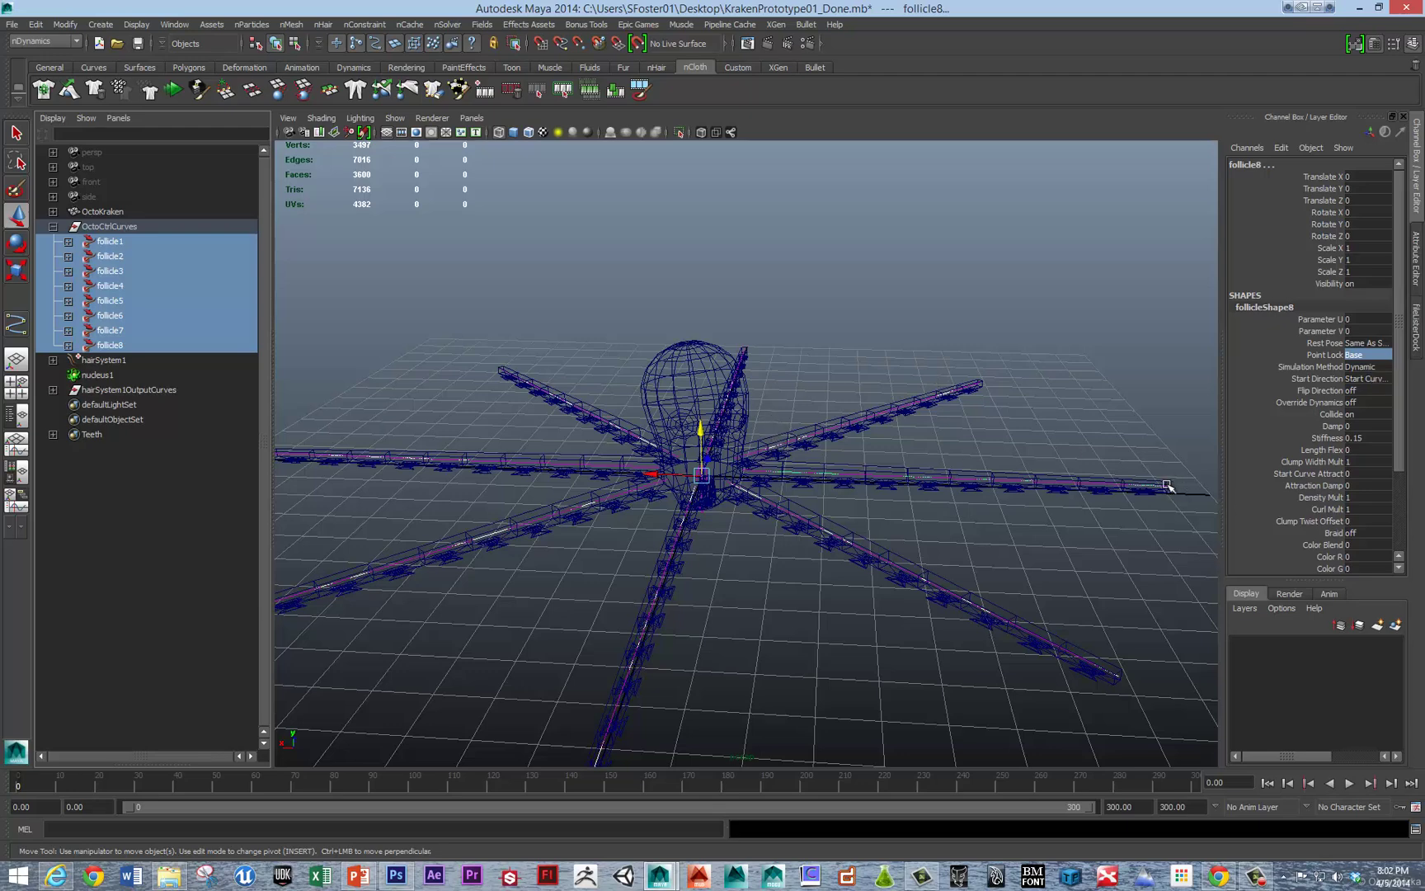
# Step: Play the simulation, rewind to frame 0, and collapse OctoCtrlCurves in the Outliner
pyautogui.hotkey('alt', 'v')
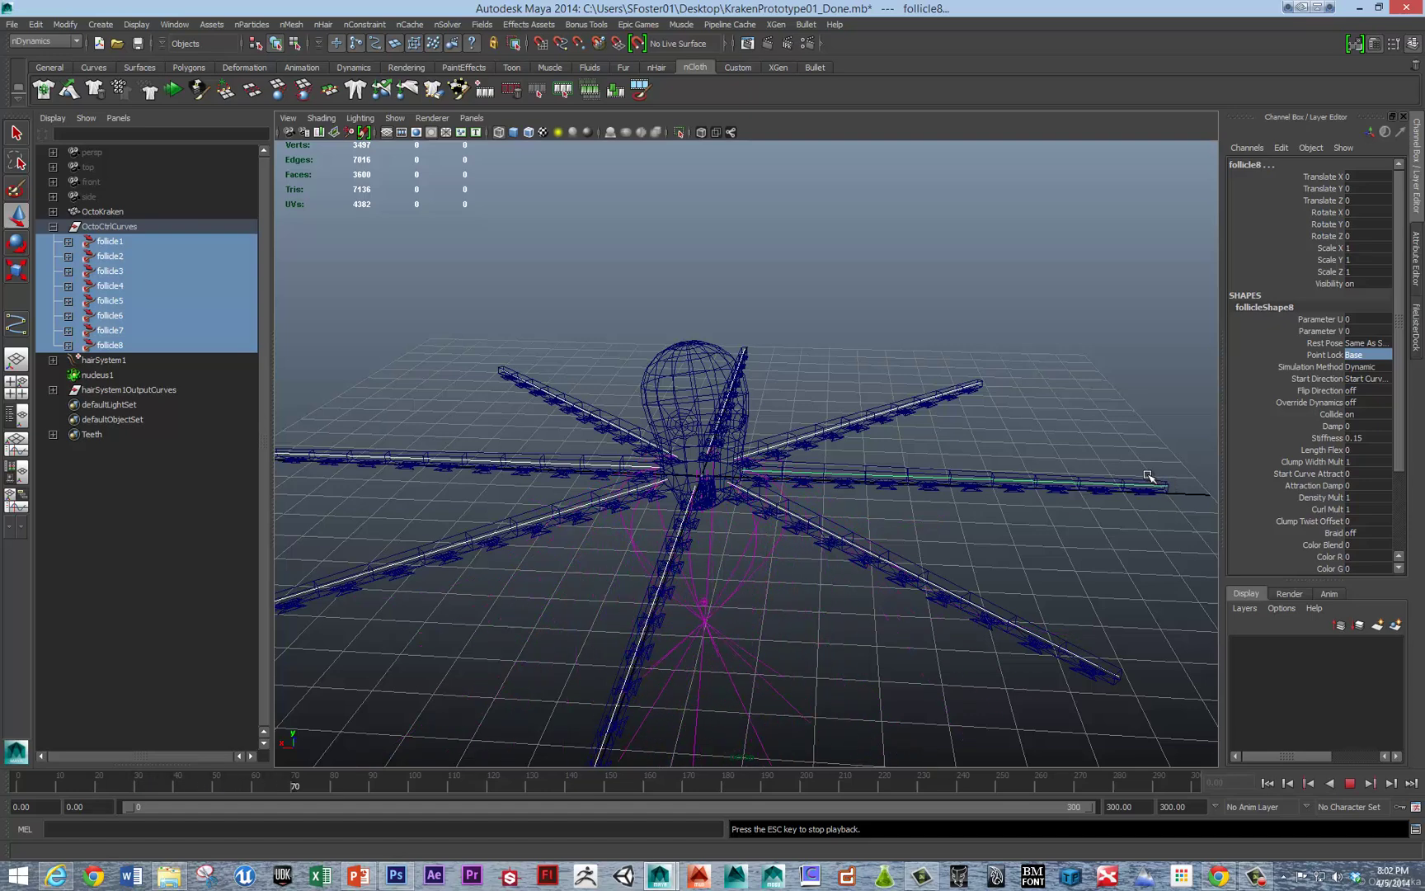
pyautogui.hotkey('alt', 'shift', 'v')
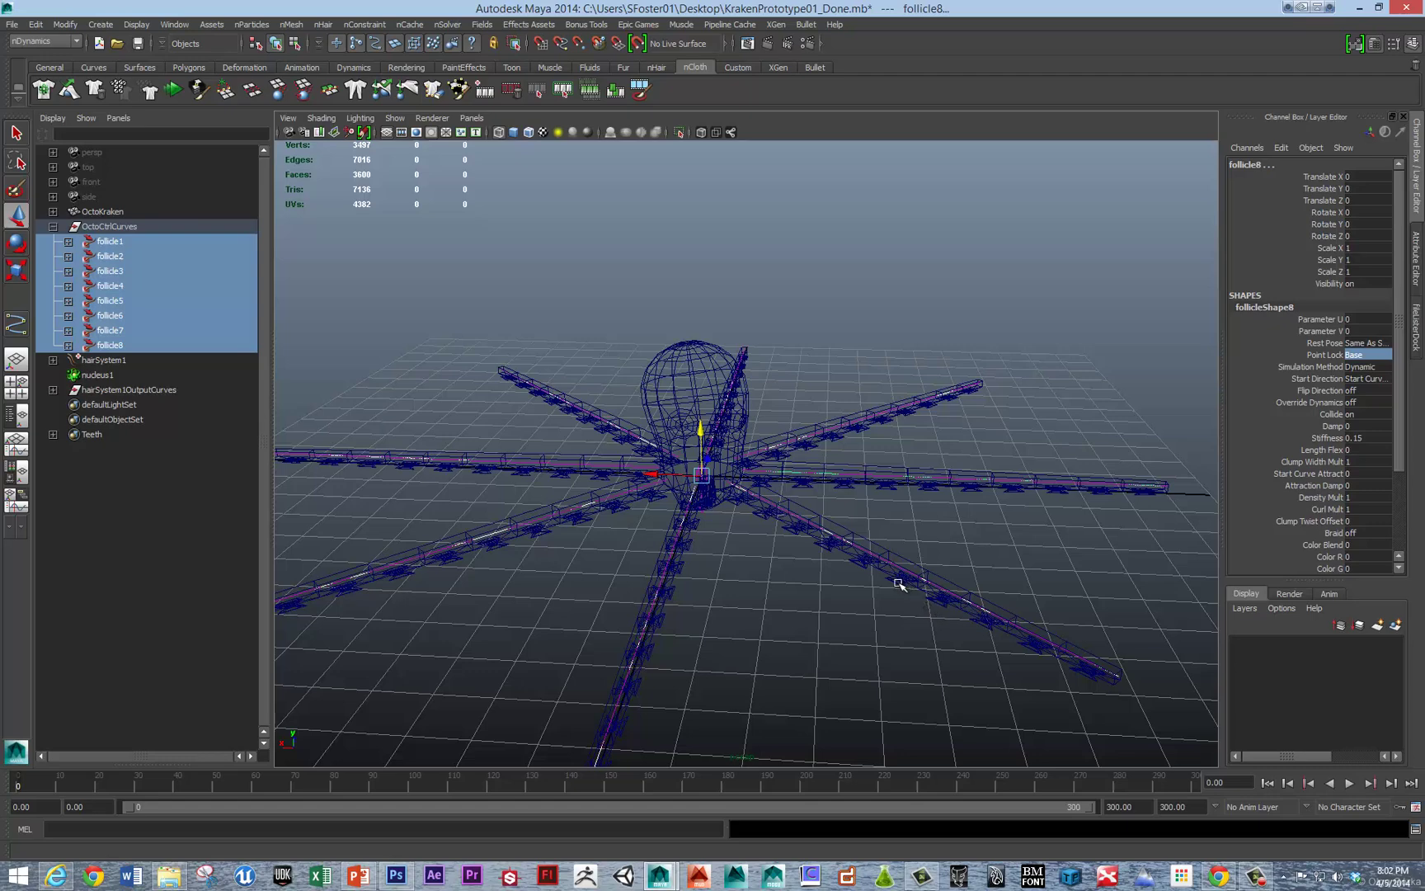
pyautogui.click(53, 226)
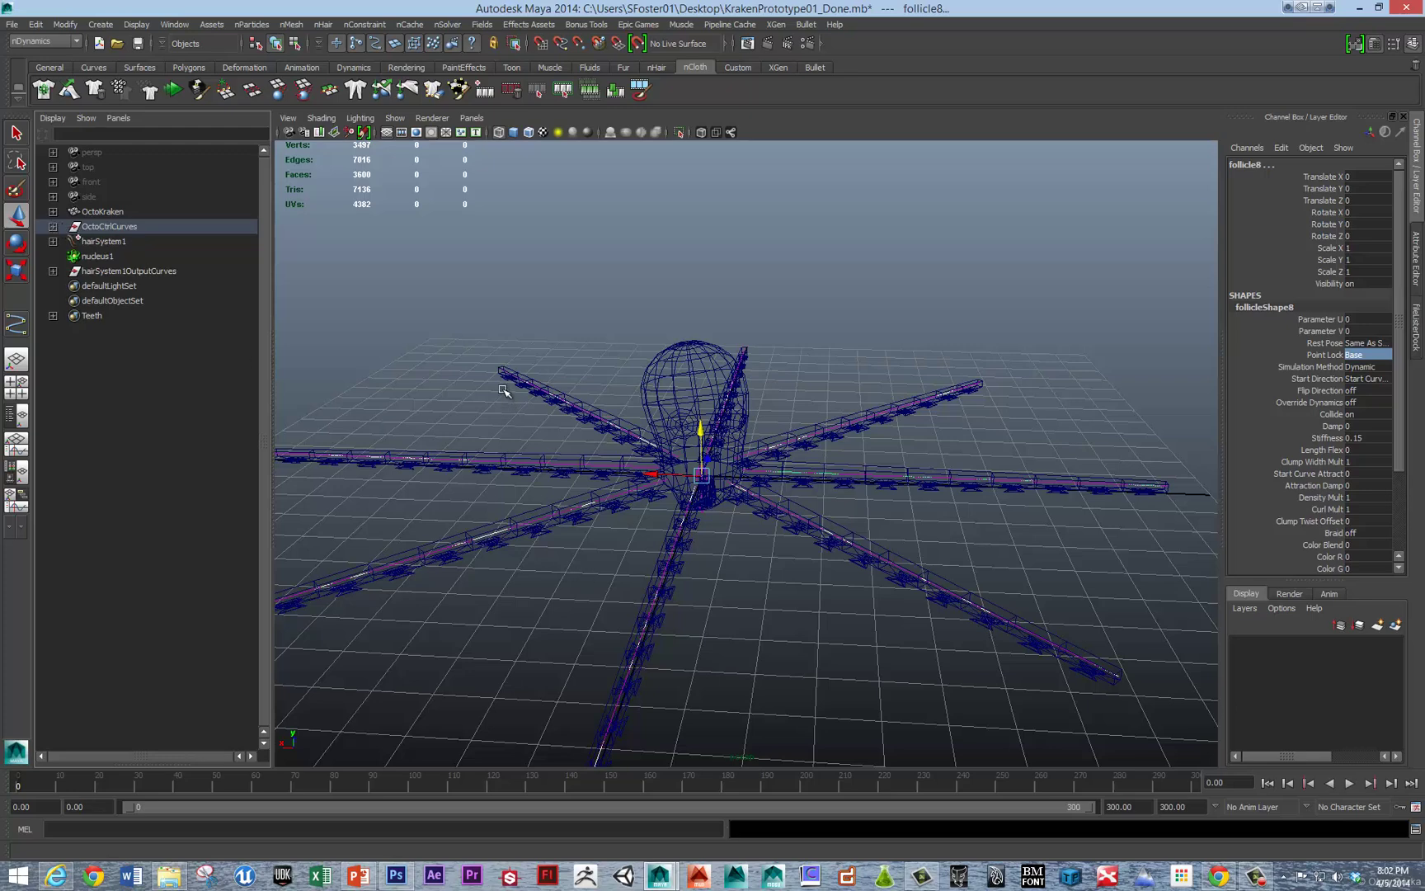
# Step: In the Animation menu set, start the Wire Tool with OctoKraken as the deformed shape
pyautogui.click(672, 353)
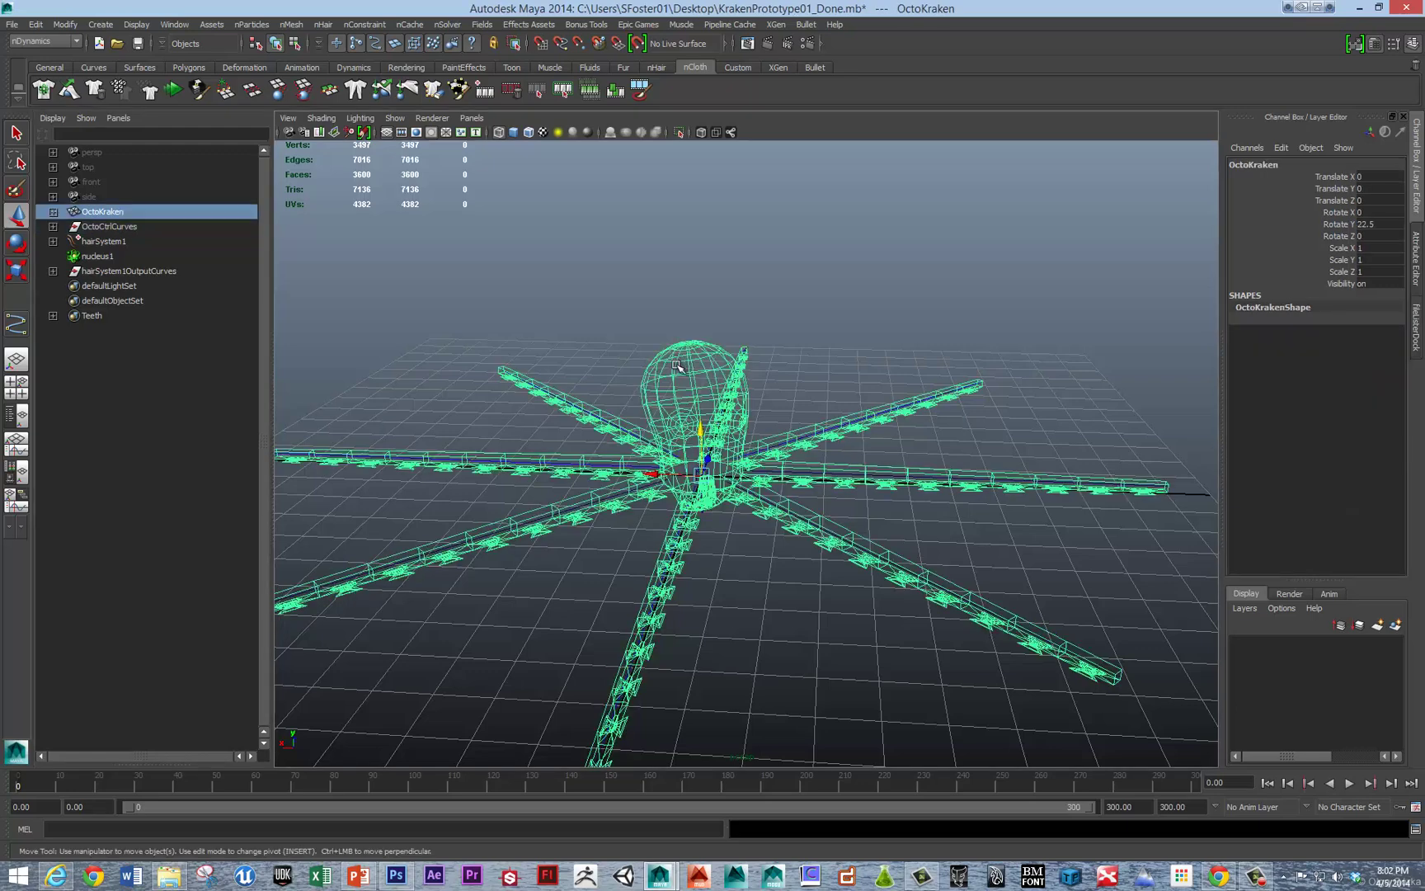
pyautogui.click(33, 43)
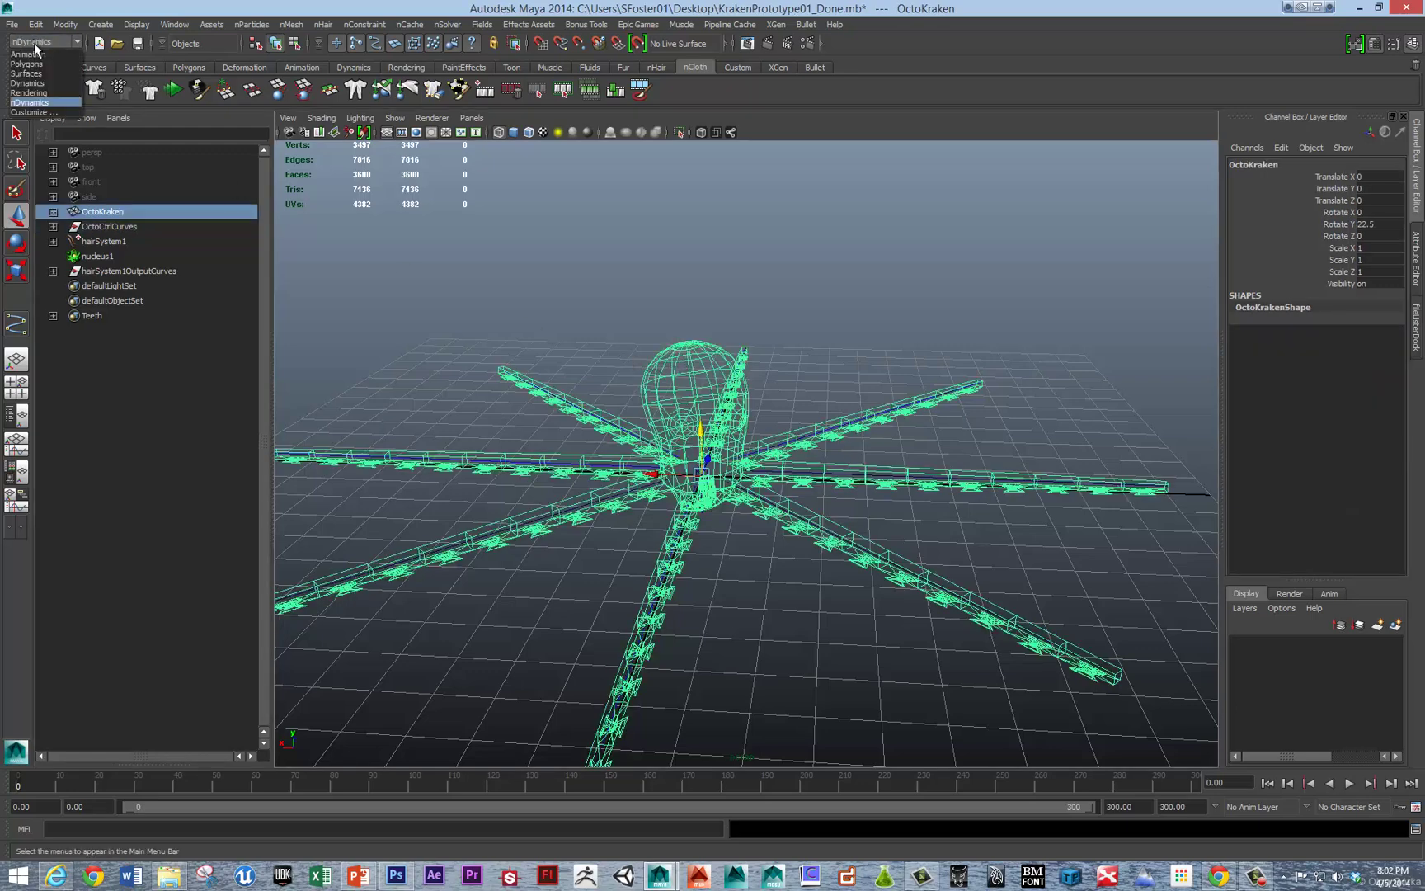
pyautogui.click(38, 53)
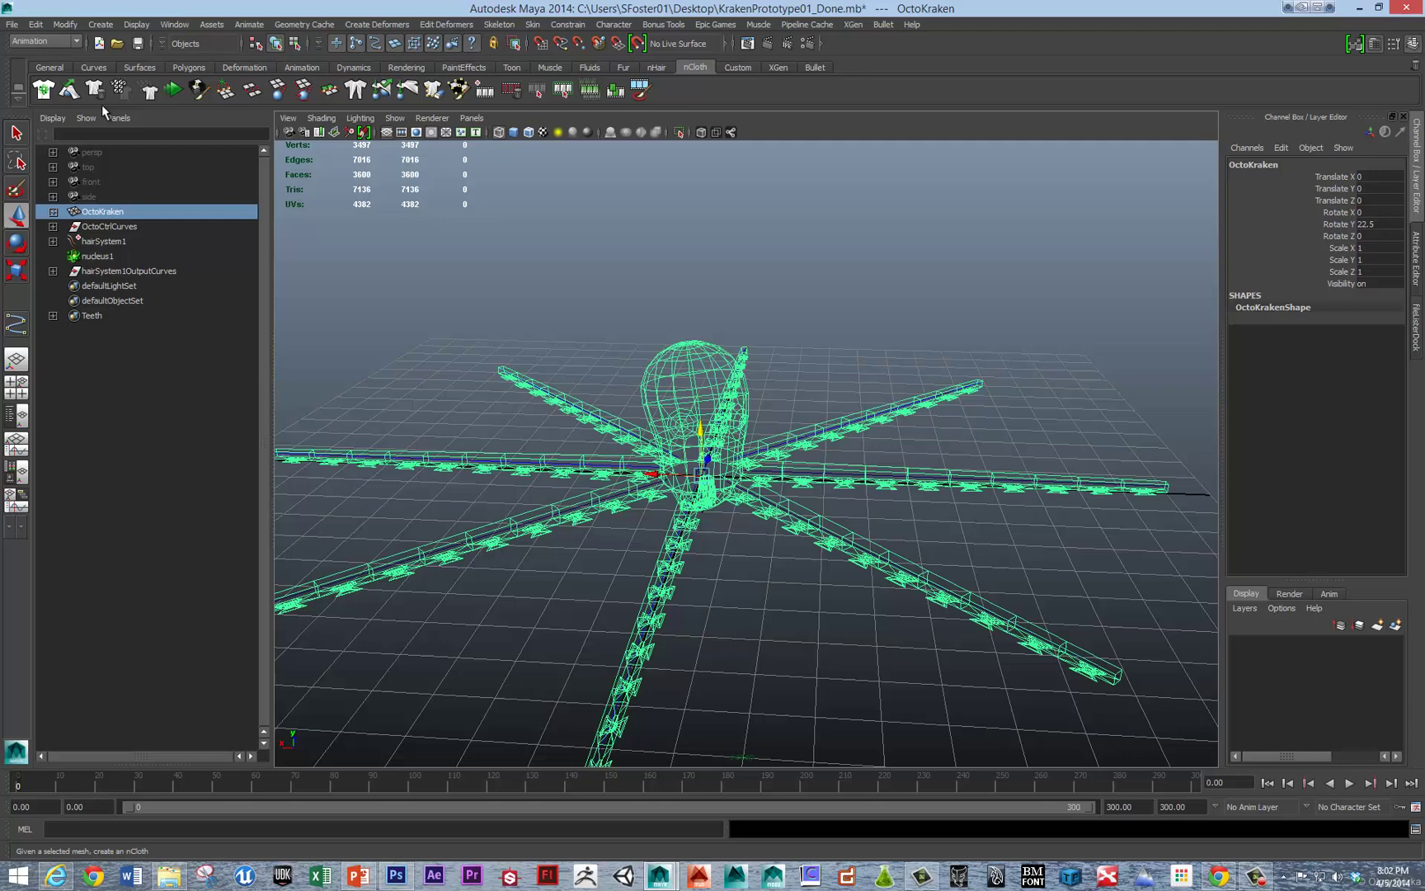
pyautogui.click(365, 25)
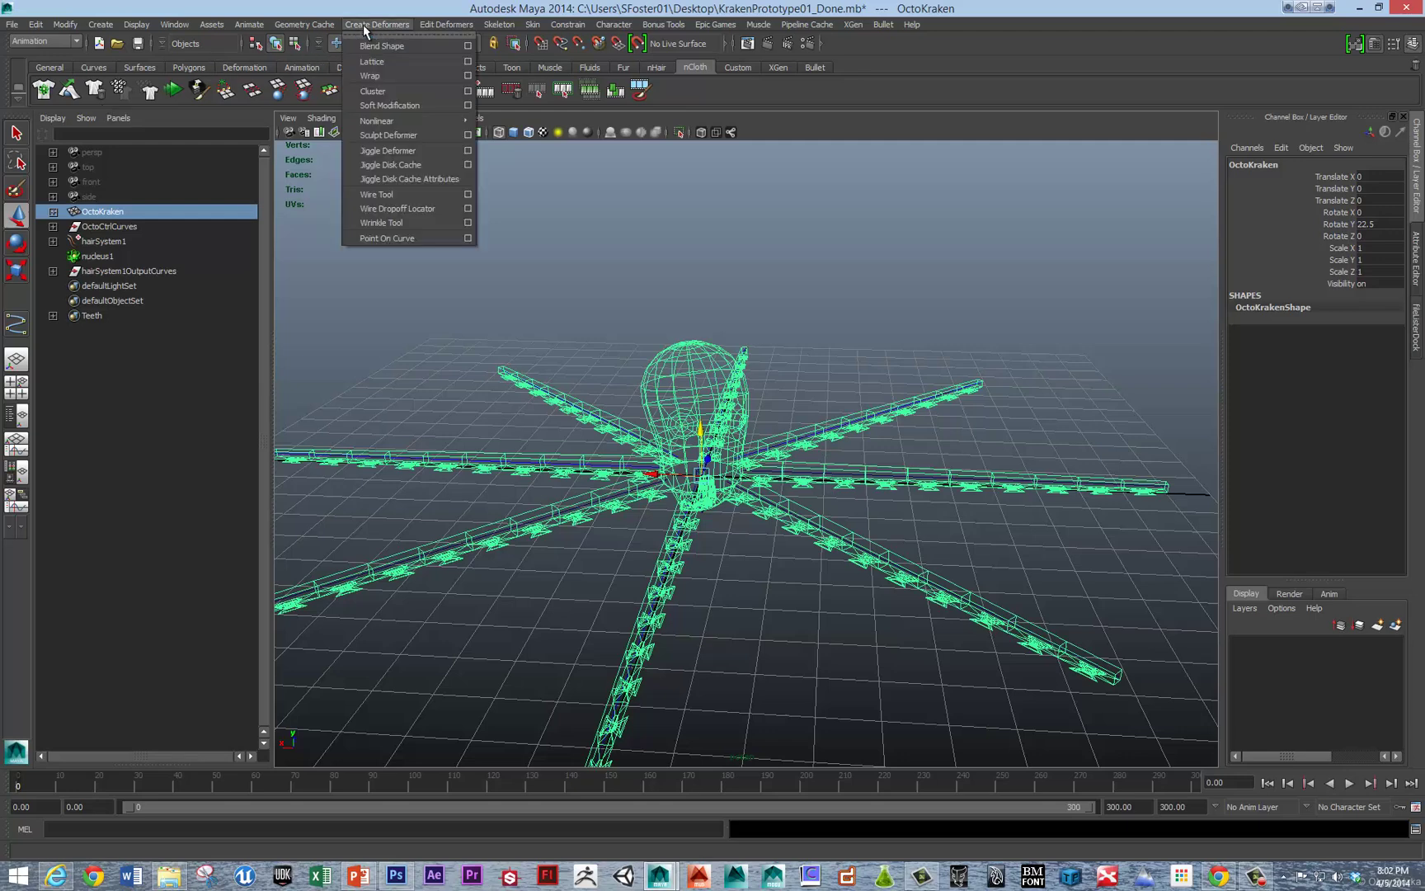
pyautogui.click(385, 196)
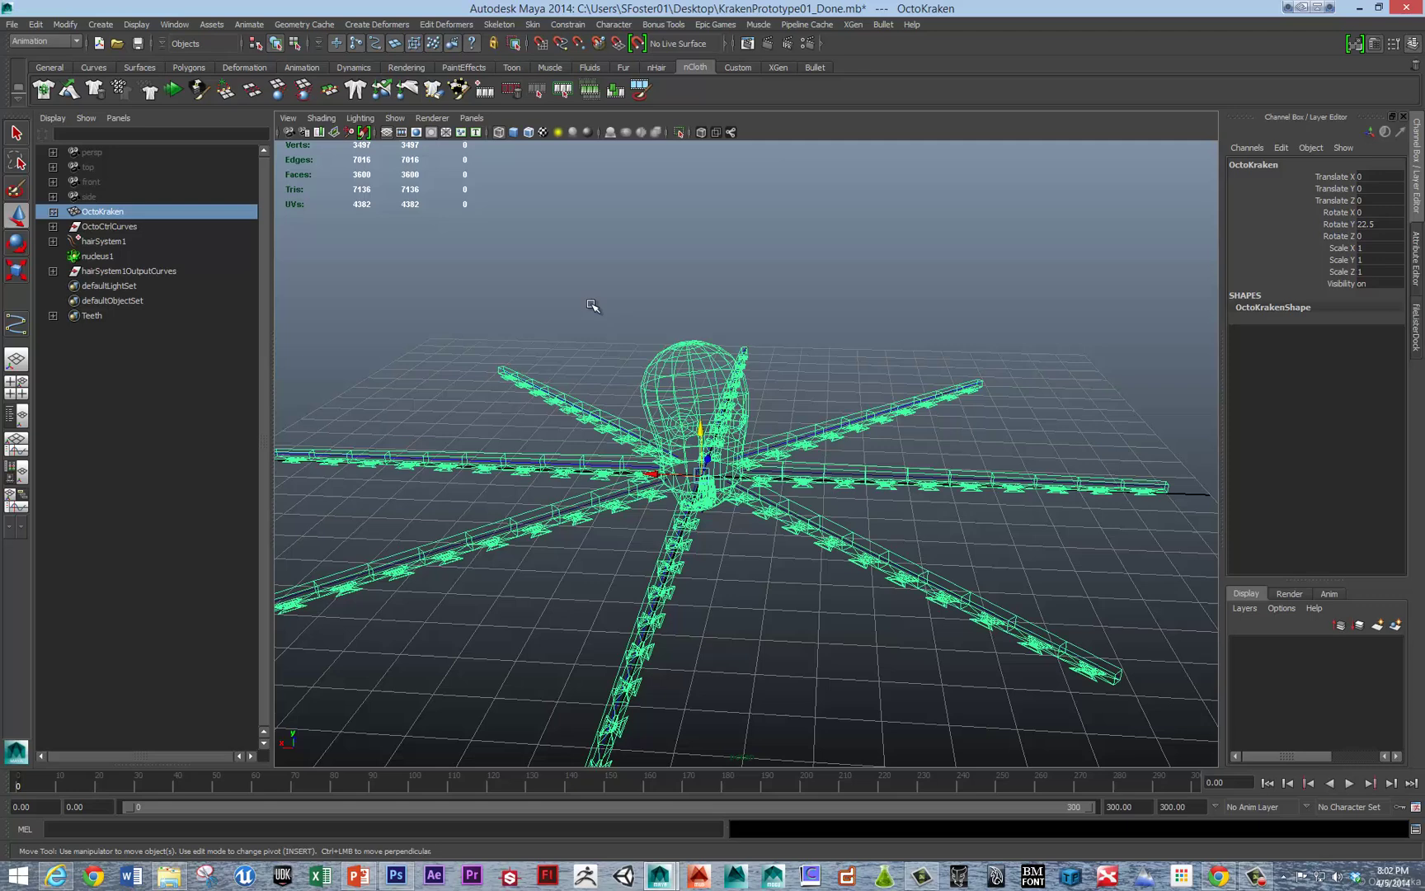
pyautogui.click(366, 25)
pyautogui.click(406, 195)
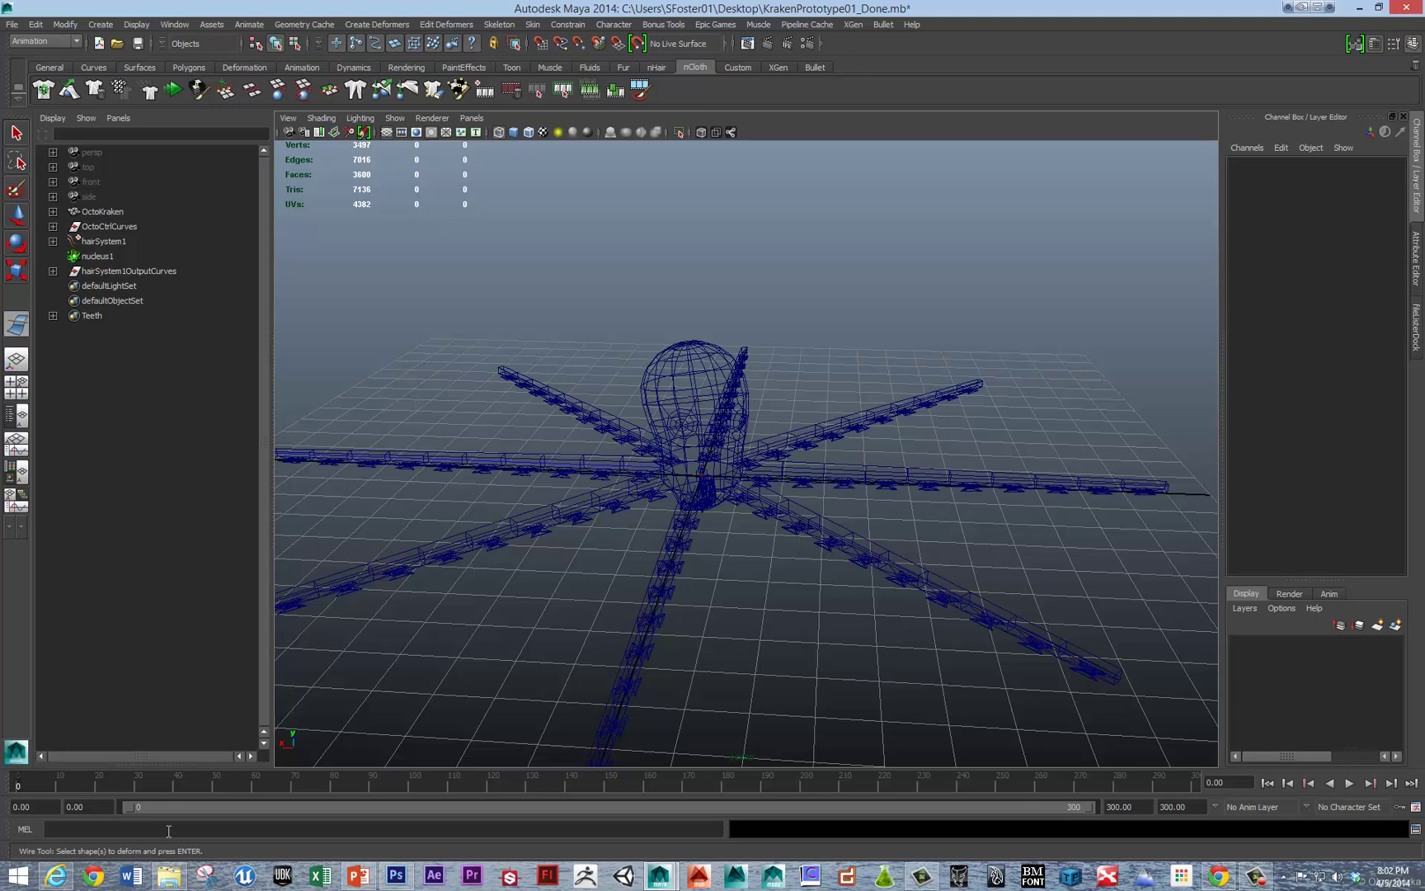
pyautogui.click(676, 355)
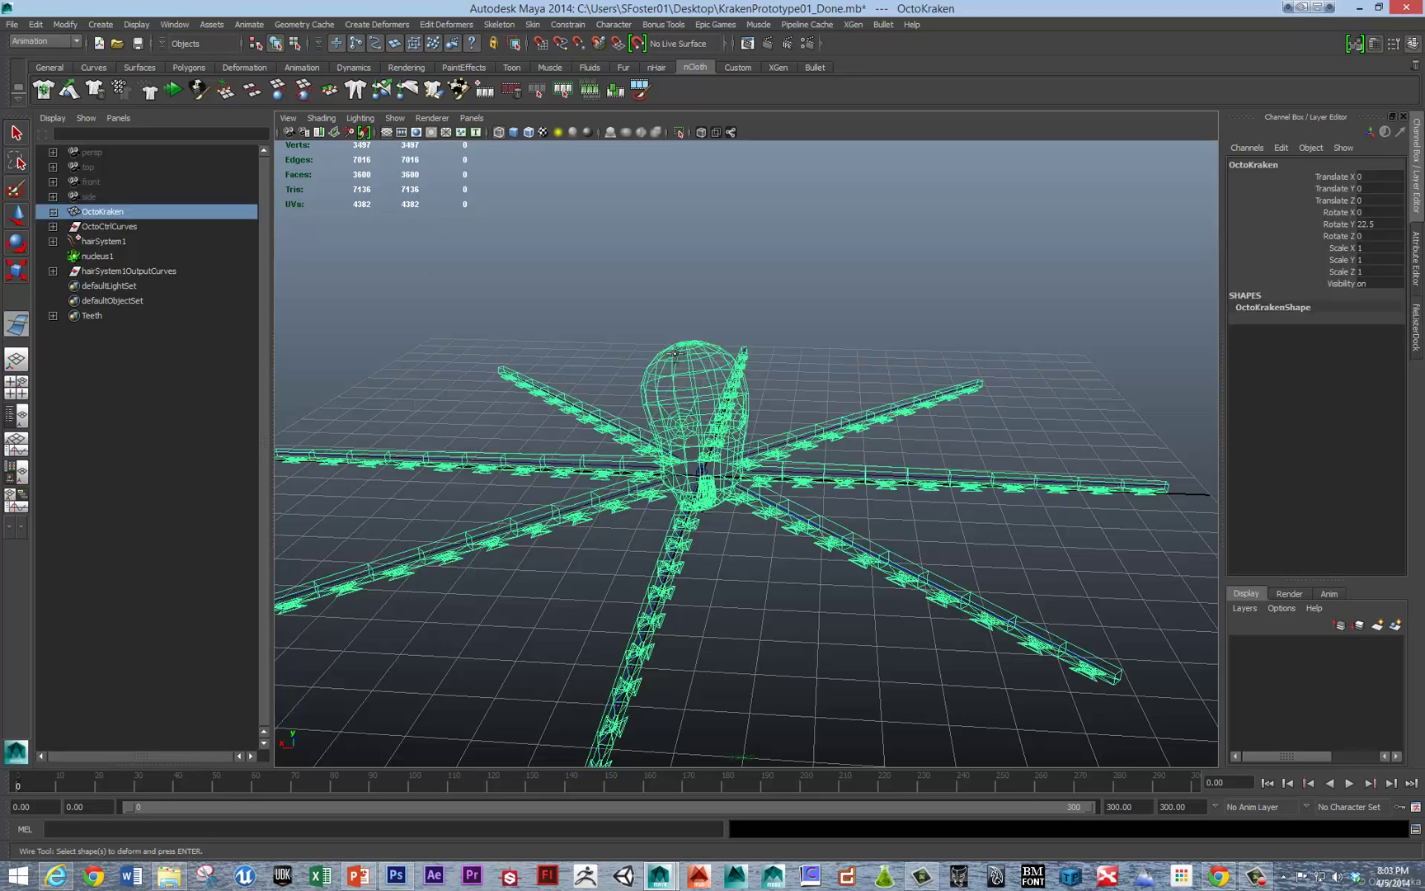
pyautogui.press('Return')
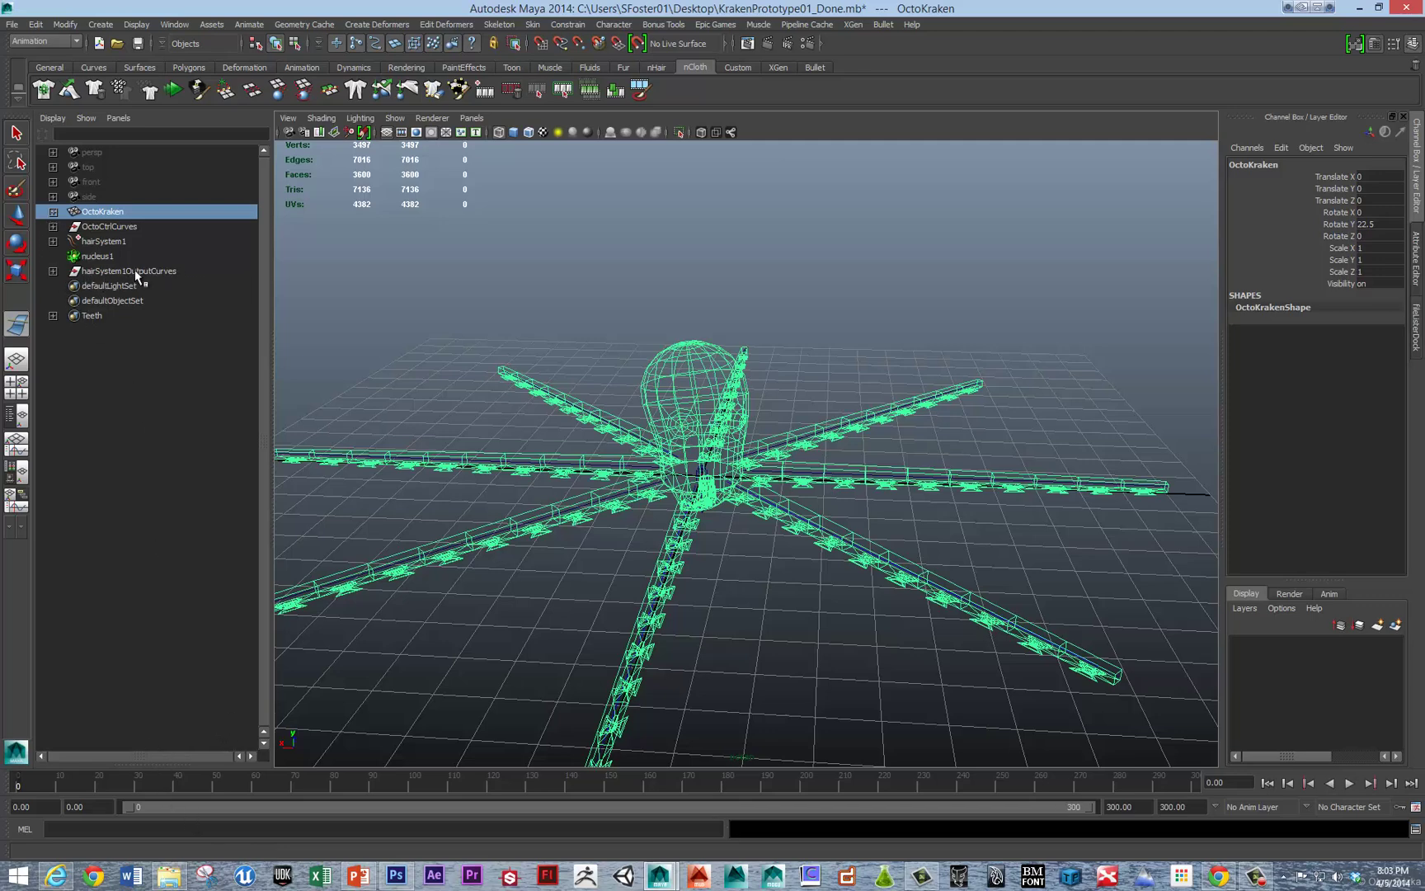
# Step: Pick output curves curve11 through curve18 as the wires, creating wire1
pyautogui.click(53, 271)
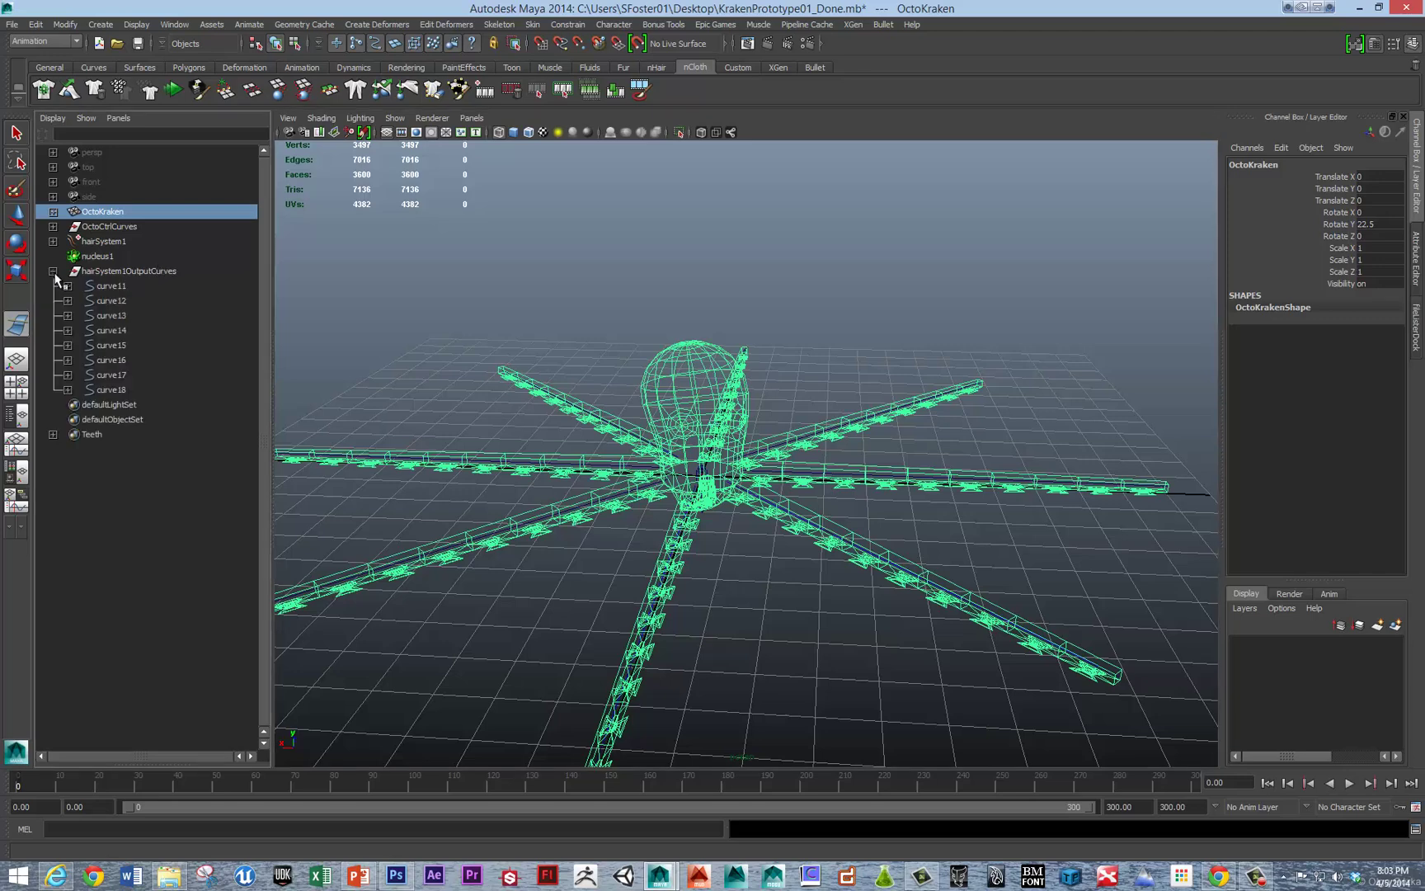
pyautogui.click(104, 287)
pyautogui.keyDown('shift'); pyautogui.click(112, 390); pyautogui.keyUp('shift')
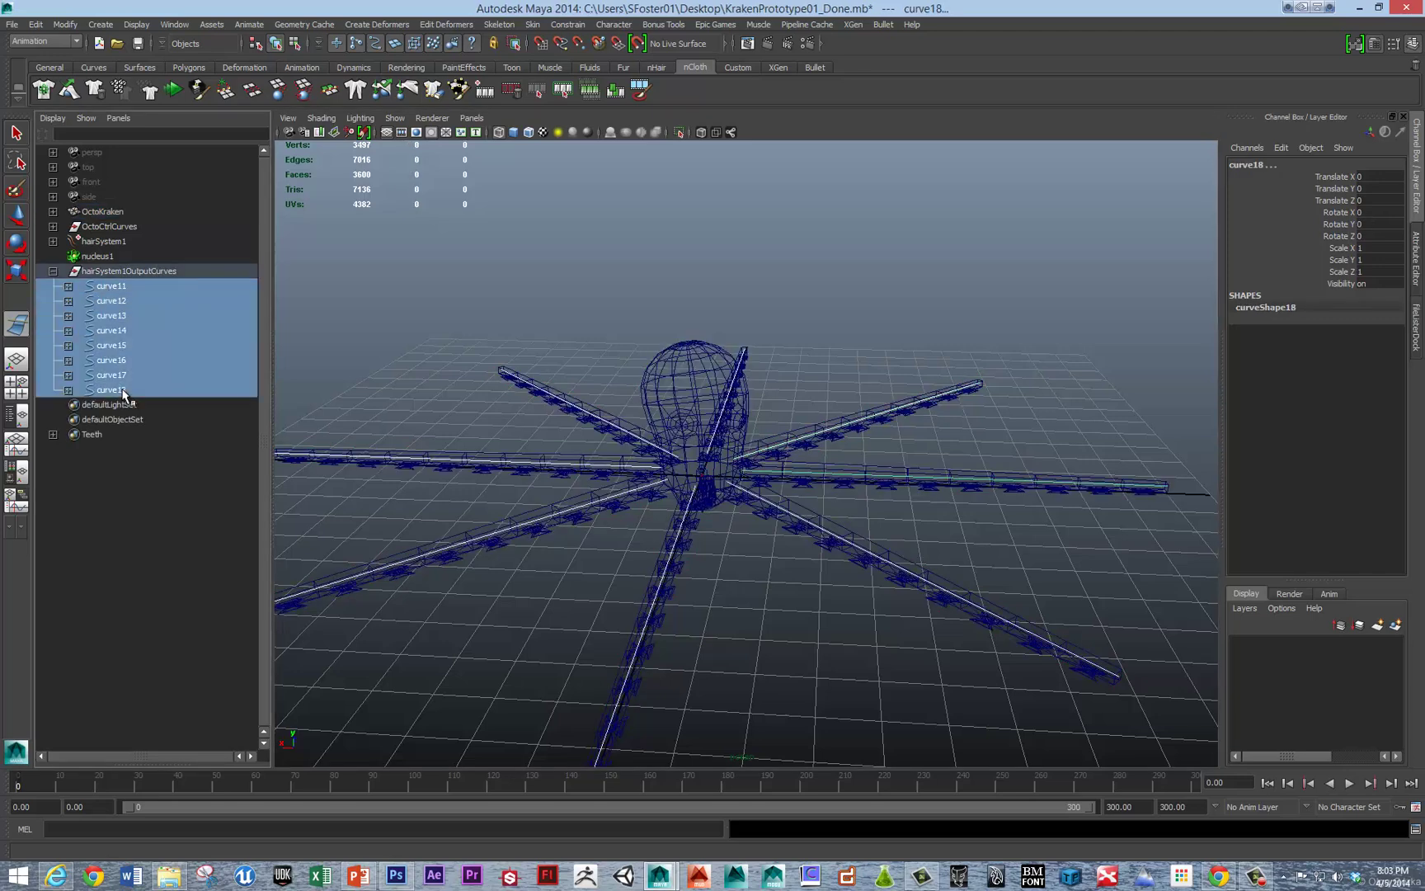
pyautogui.press('Return')
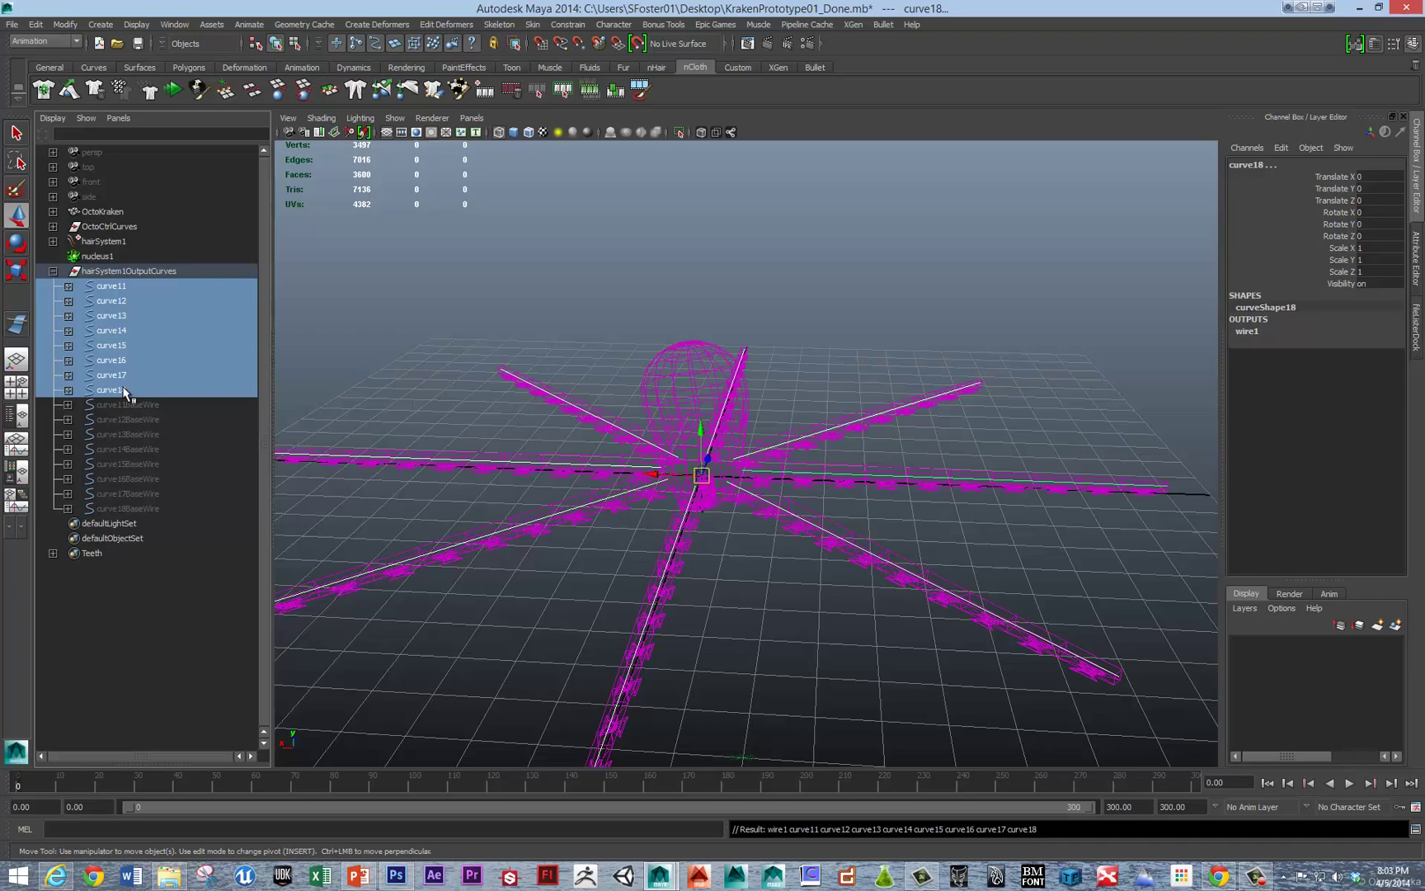
# Step: Play the simulation in shaded mode with smooth mesh preview on OctoKraken, then rewind
pyautogui.hotkey('alt', 'v')
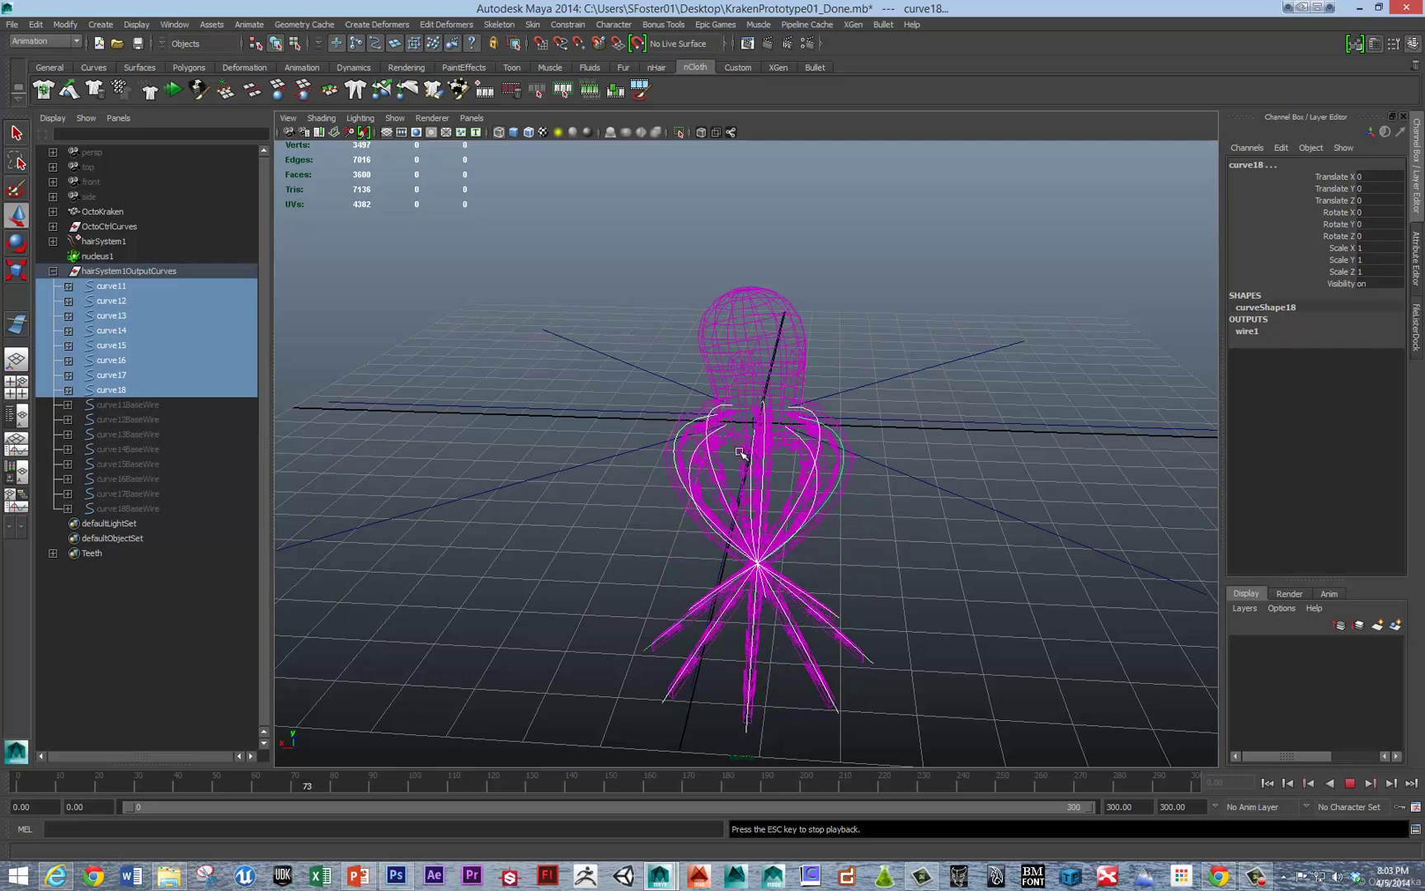
pyautogui.press('5')
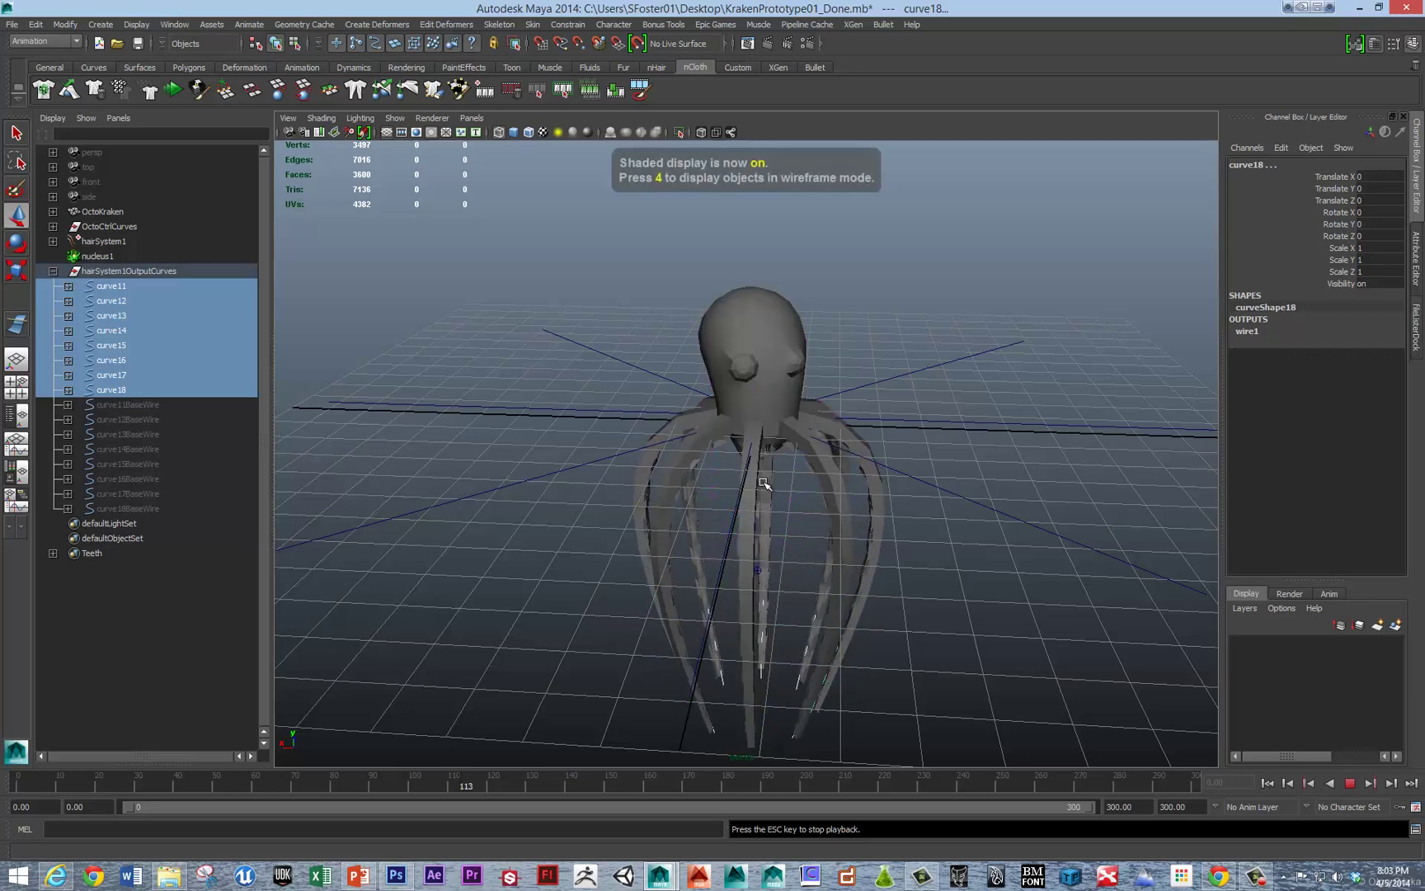
pyautogui.press('Escape')
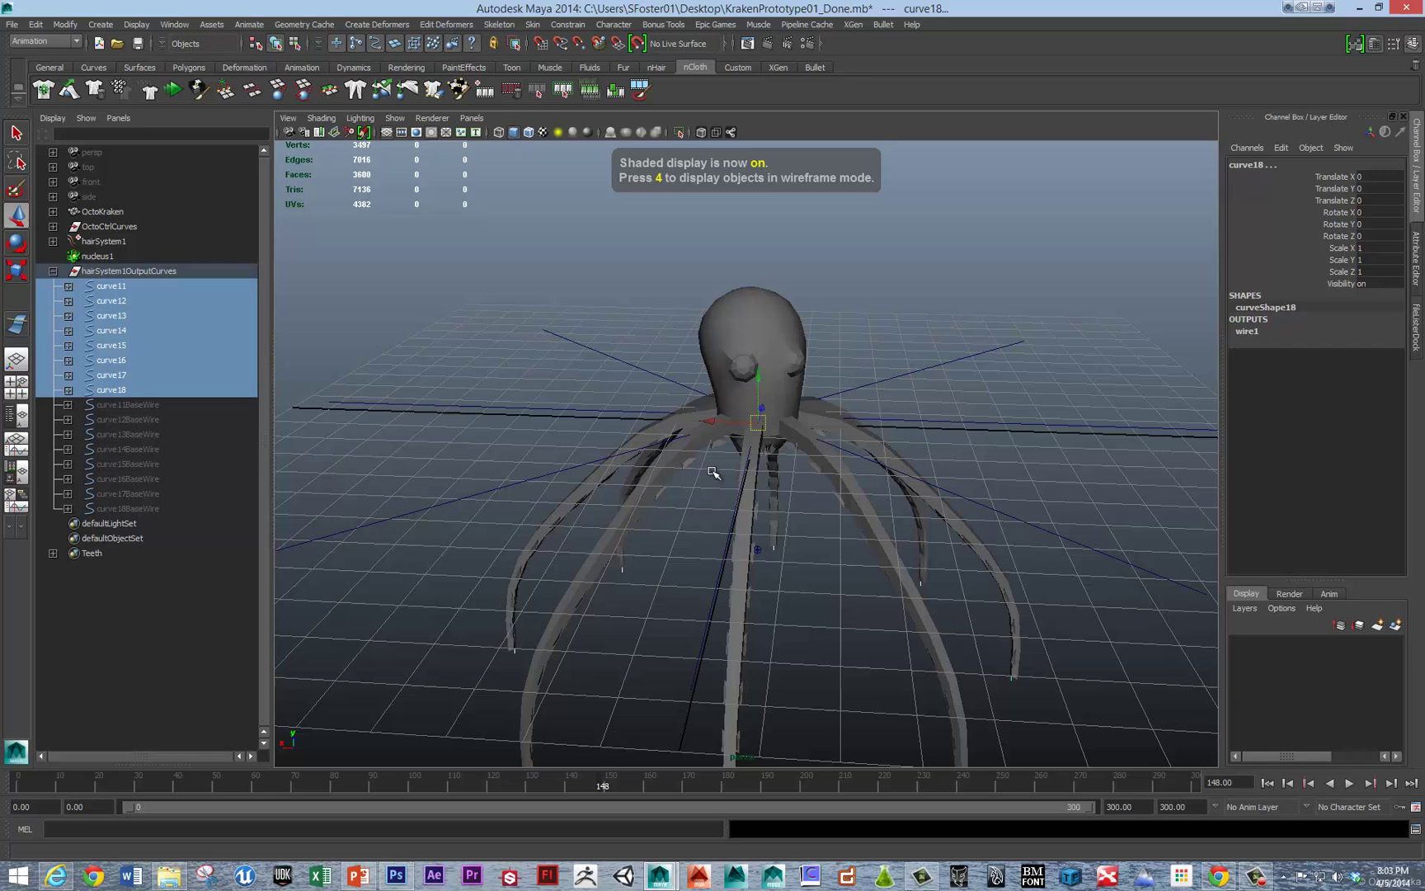
pyautogui.click(665, 439)
pyautogui.press('3')
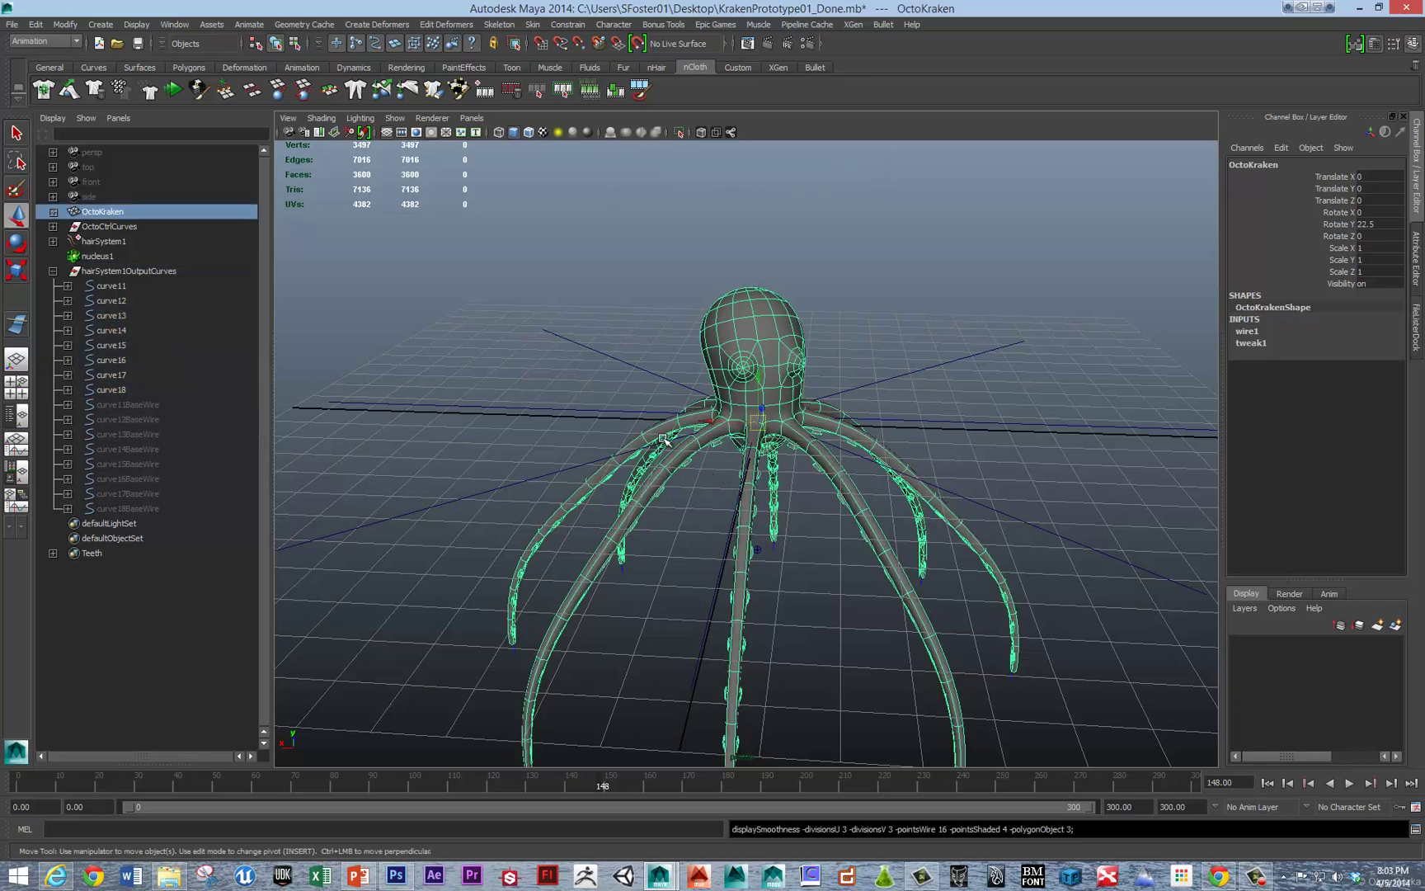
pyautogui.click(573, 372)
pyautogui.hotkey('alt', 'v')
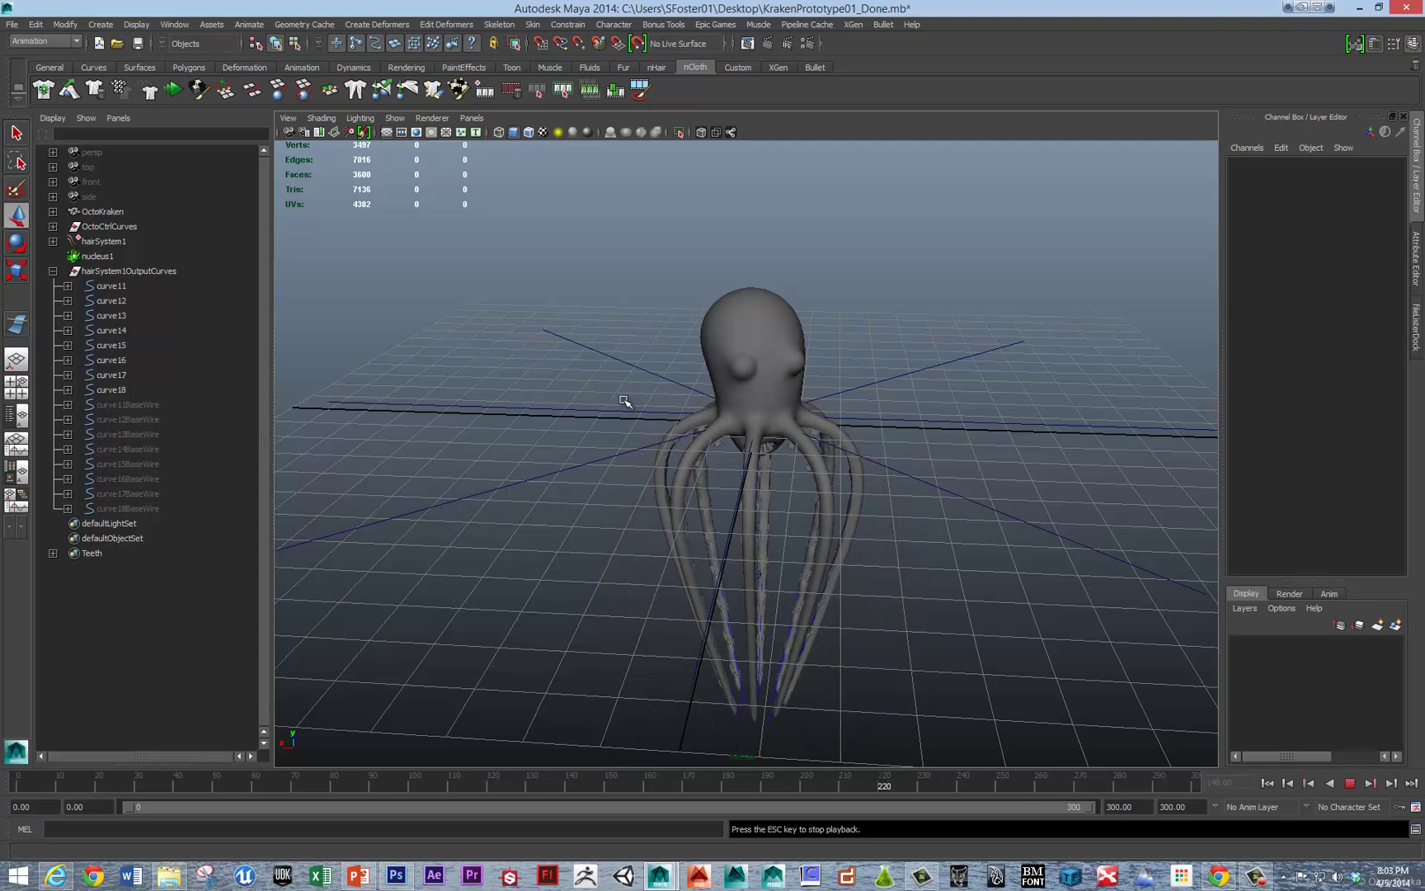
pyautogui.hotkey('alt', 'v')
pyautogui.hotkey('alt', 'shift', 'v')
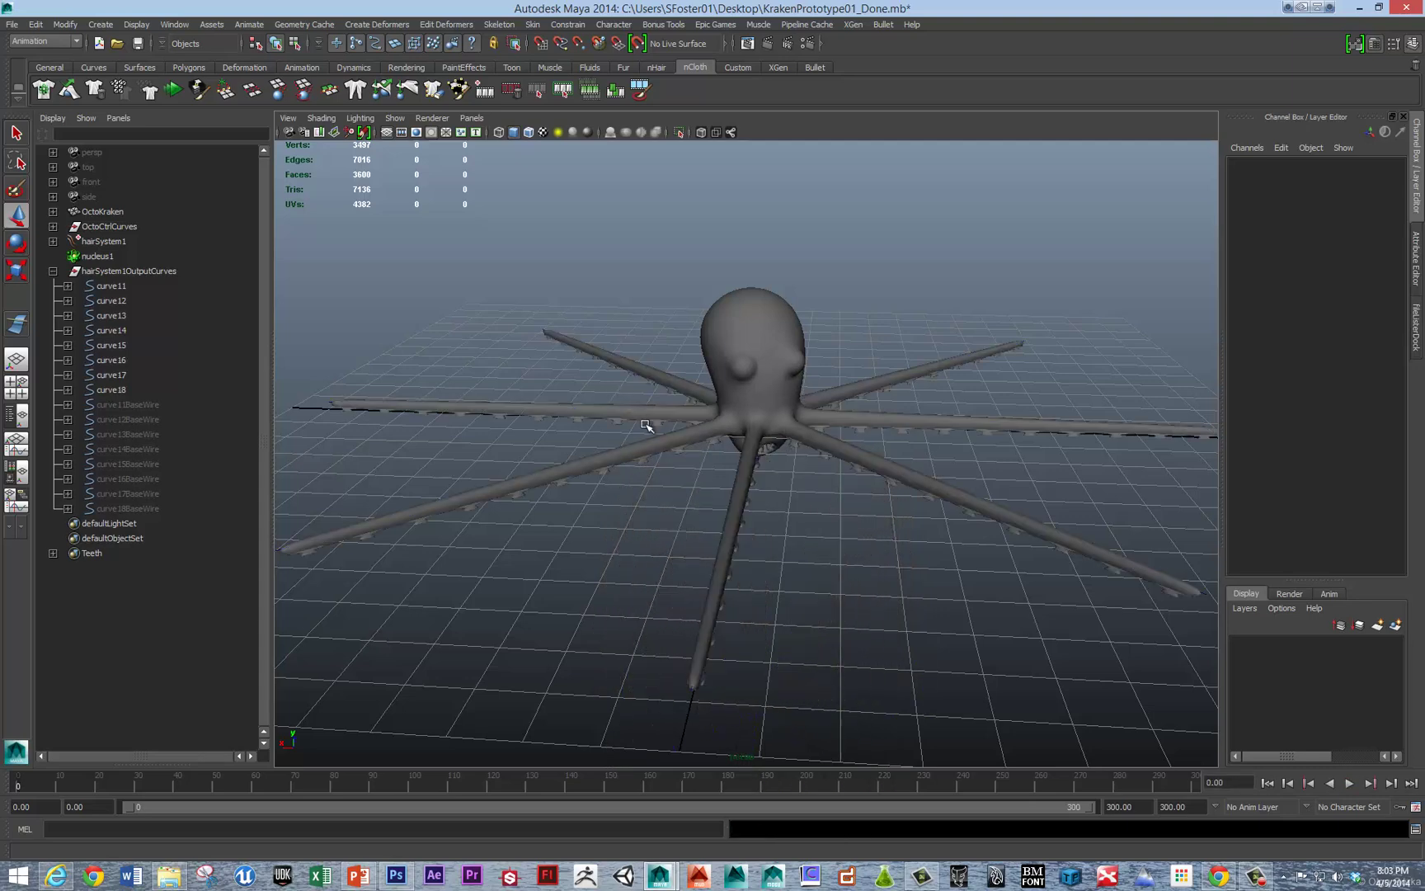
# Step: Recentre the octopus in view, replay the simulation, and rewind to frame 0
pyautogui.keyDown('alt'); pyautogui.moveTo(646, 425); pyautogui.dragTo(590, 457, button='middle'); pyautogui.keyUp('alt')
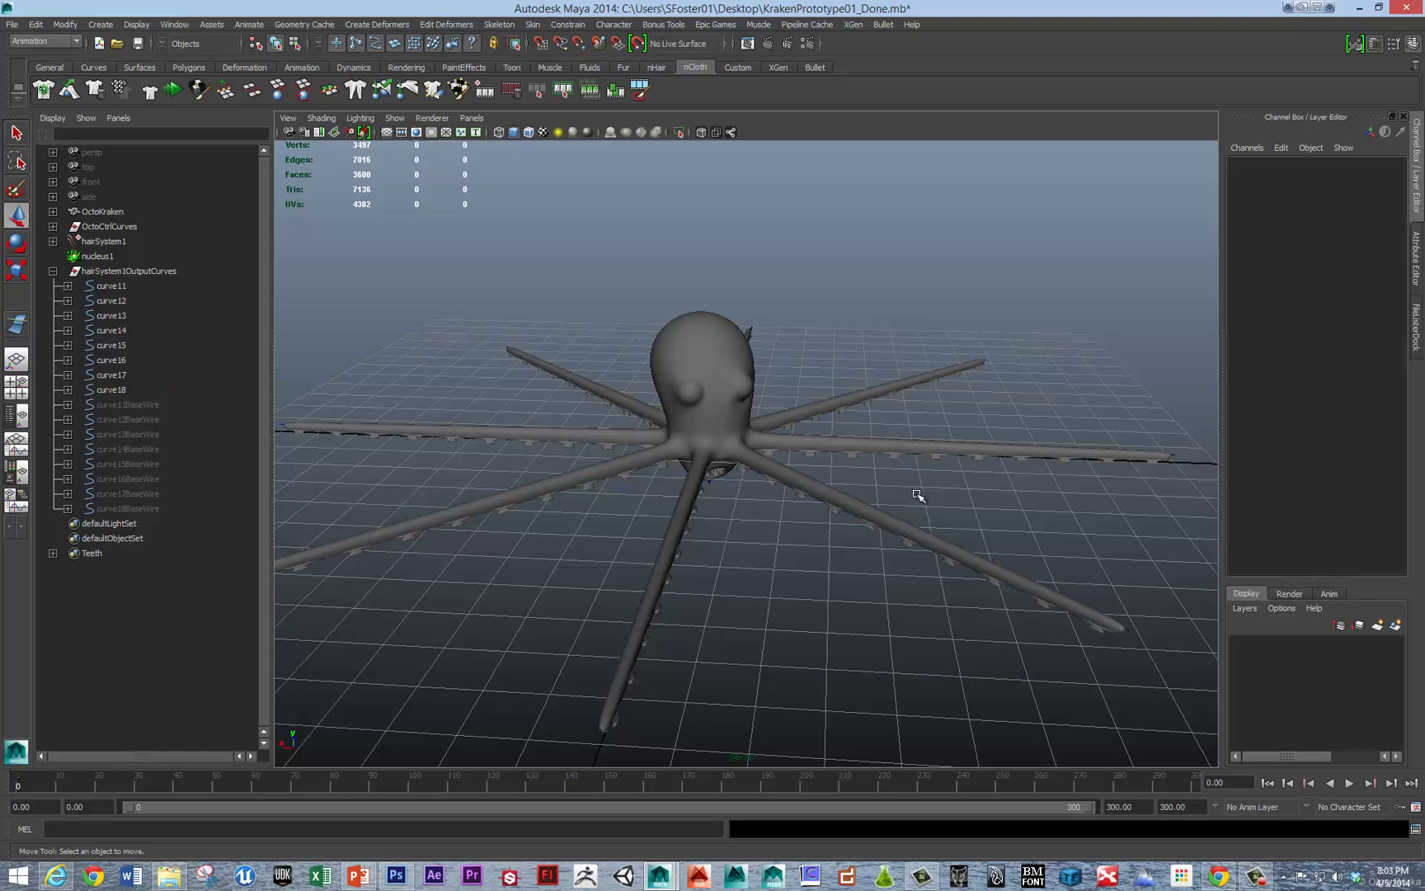
pyautogui.hotkey('alt', 'v')
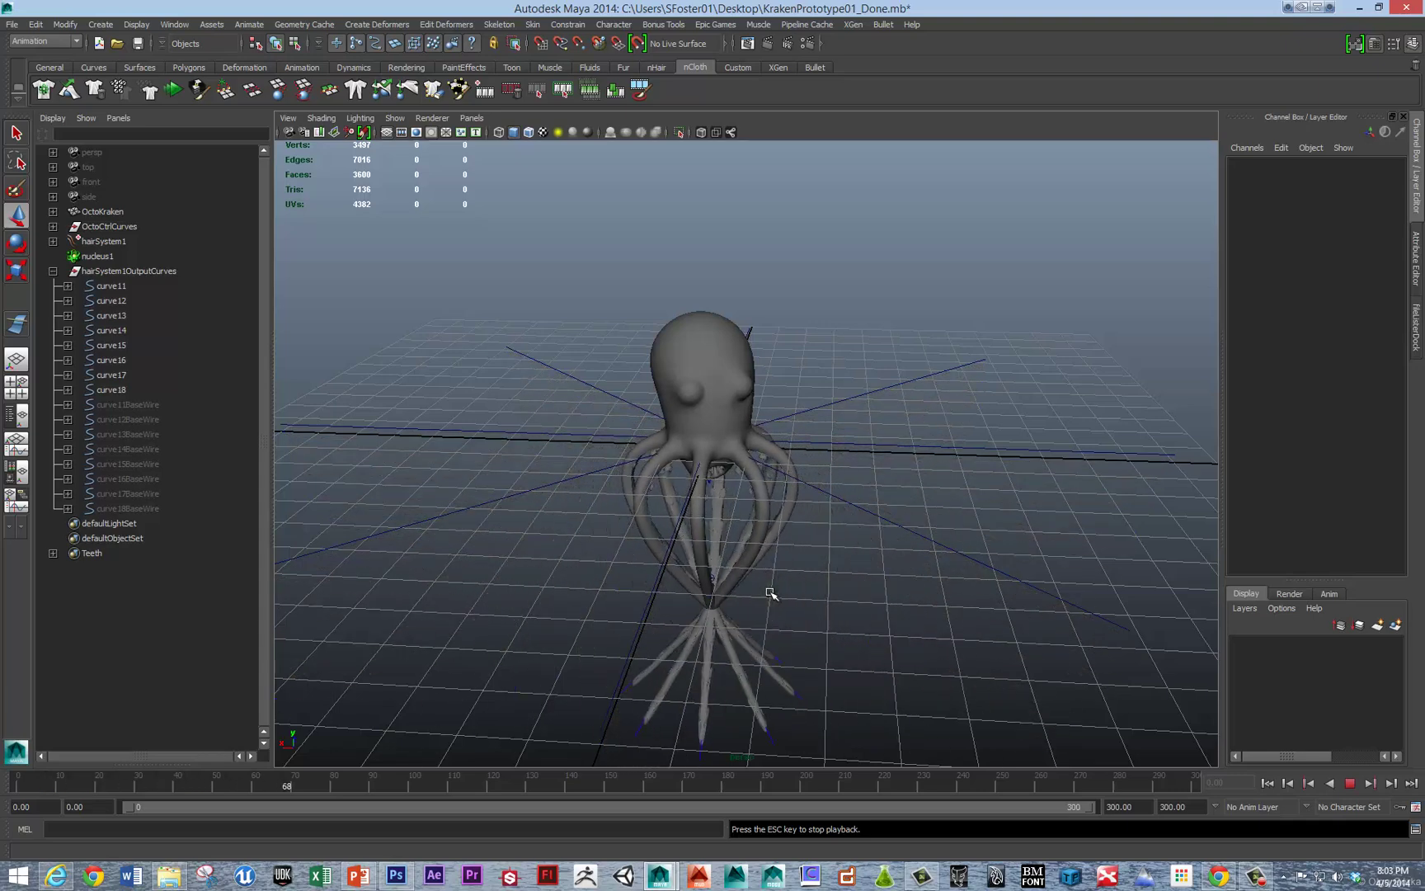
pyautogui.press('Escape')
pyautogui.hotkey('shift', 'alt', 'v')
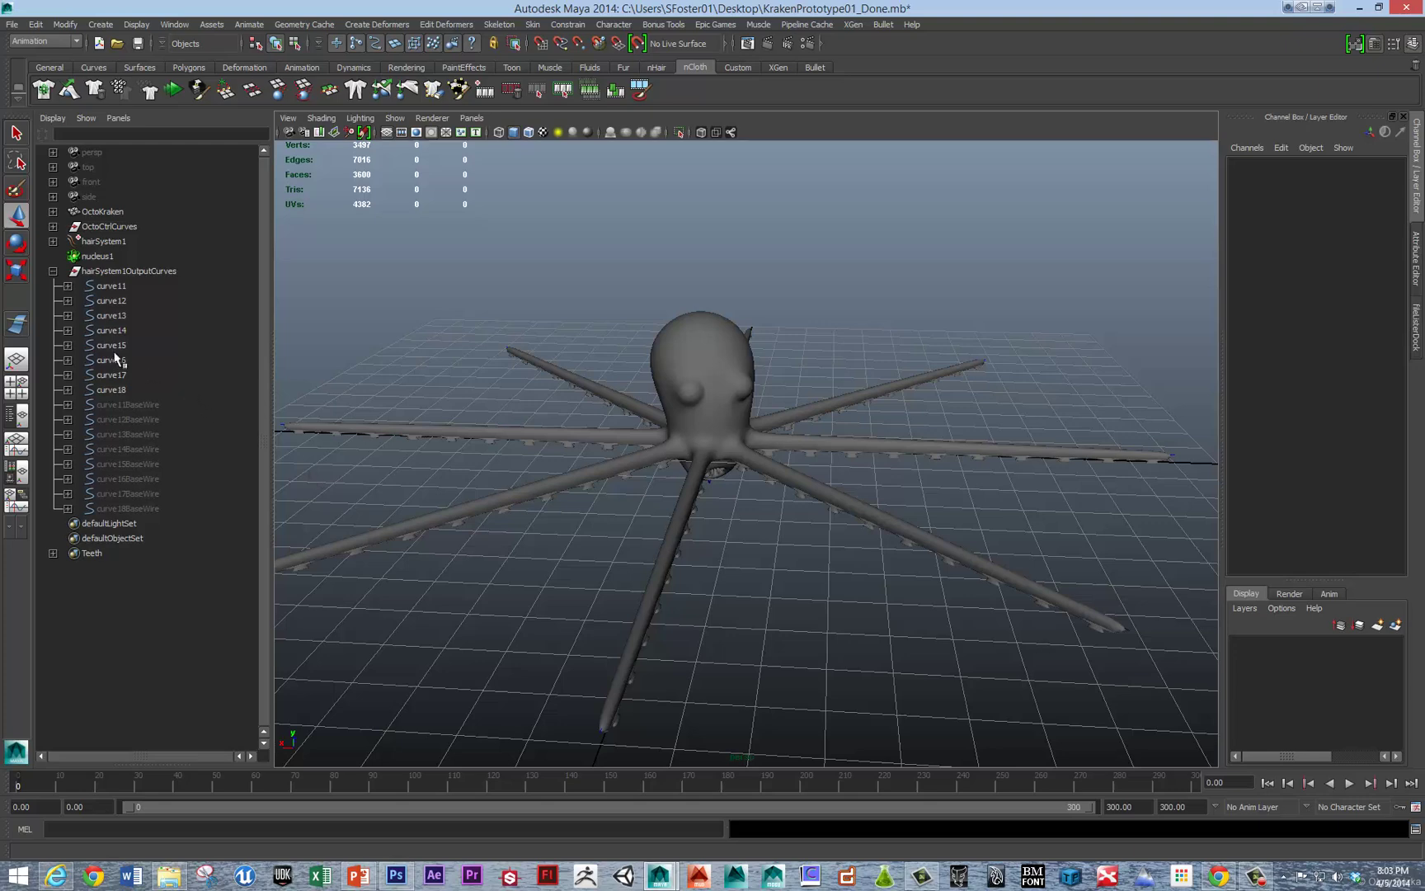
# Step: Select all eight follicles (follicle1 to follicle8) in OctoCtrlCurves and open their attributes
pyautogui.click(96, 256)
pyautogui.click(109, 243)
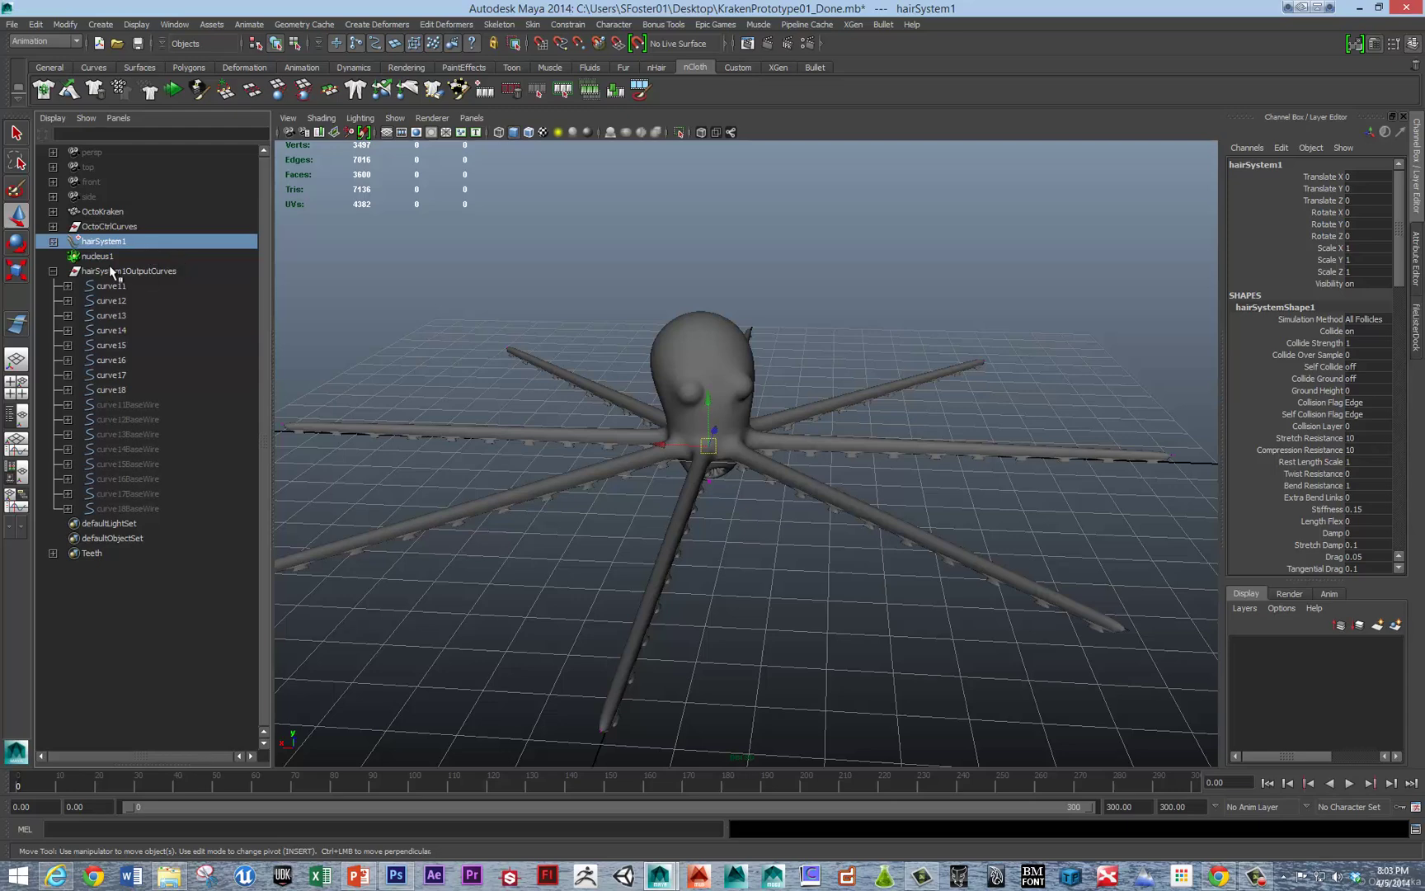
pyautogui.click(108, 227)
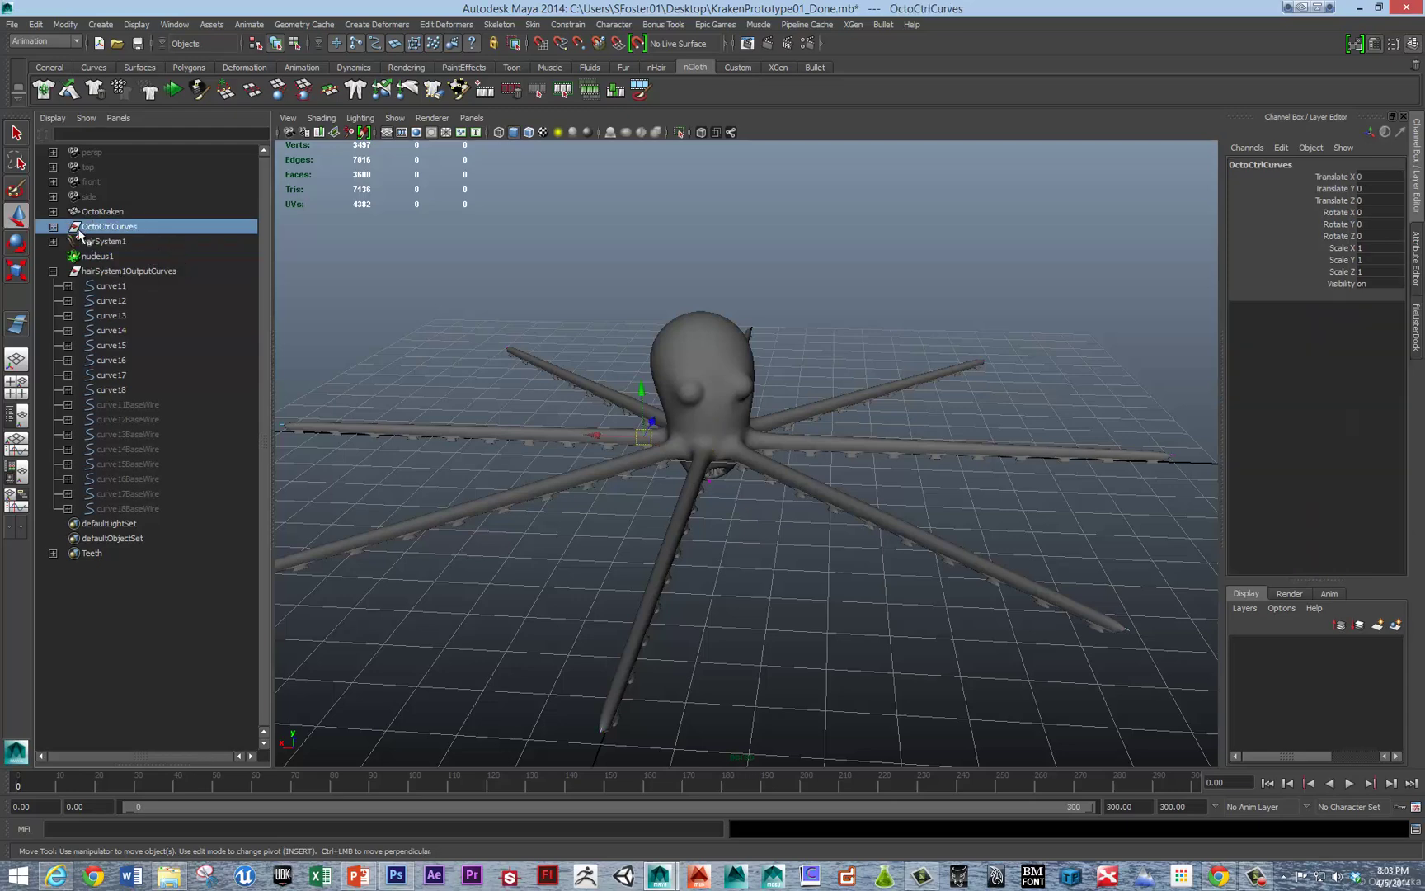
pyautogui.click(54, 226)
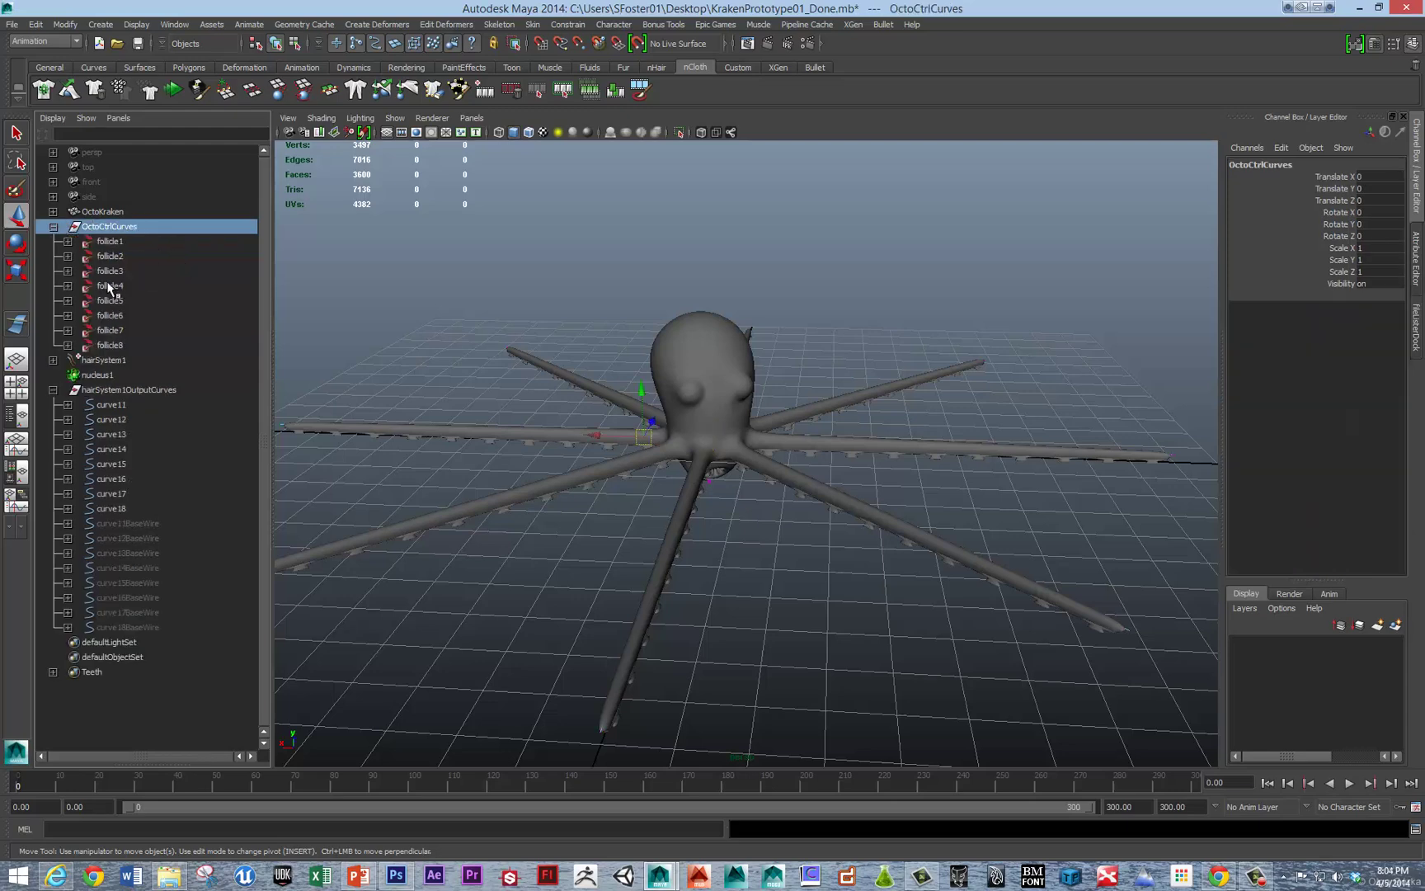
pyautogui.keyDown('shift'); pyautogui.click(104, 344); pyautogui.keyUp('shift')
pyautogui.hotkey('ctrl', 'a')
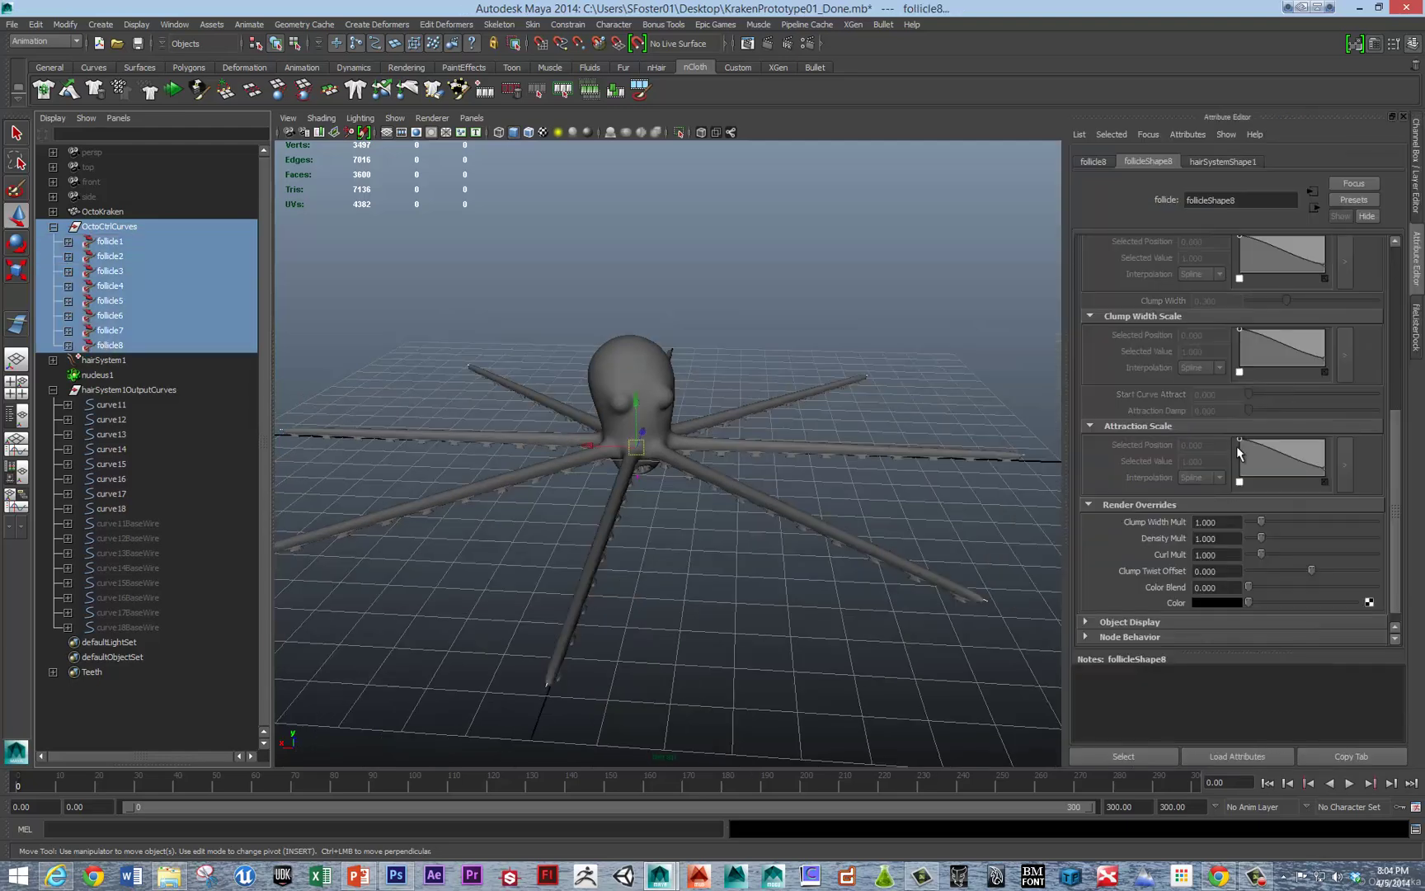
# Step: Collapse Dynamics Overrides and switch to the hairSystemShape1 attributes
pyautogui.scroll(4, 1236, 450)
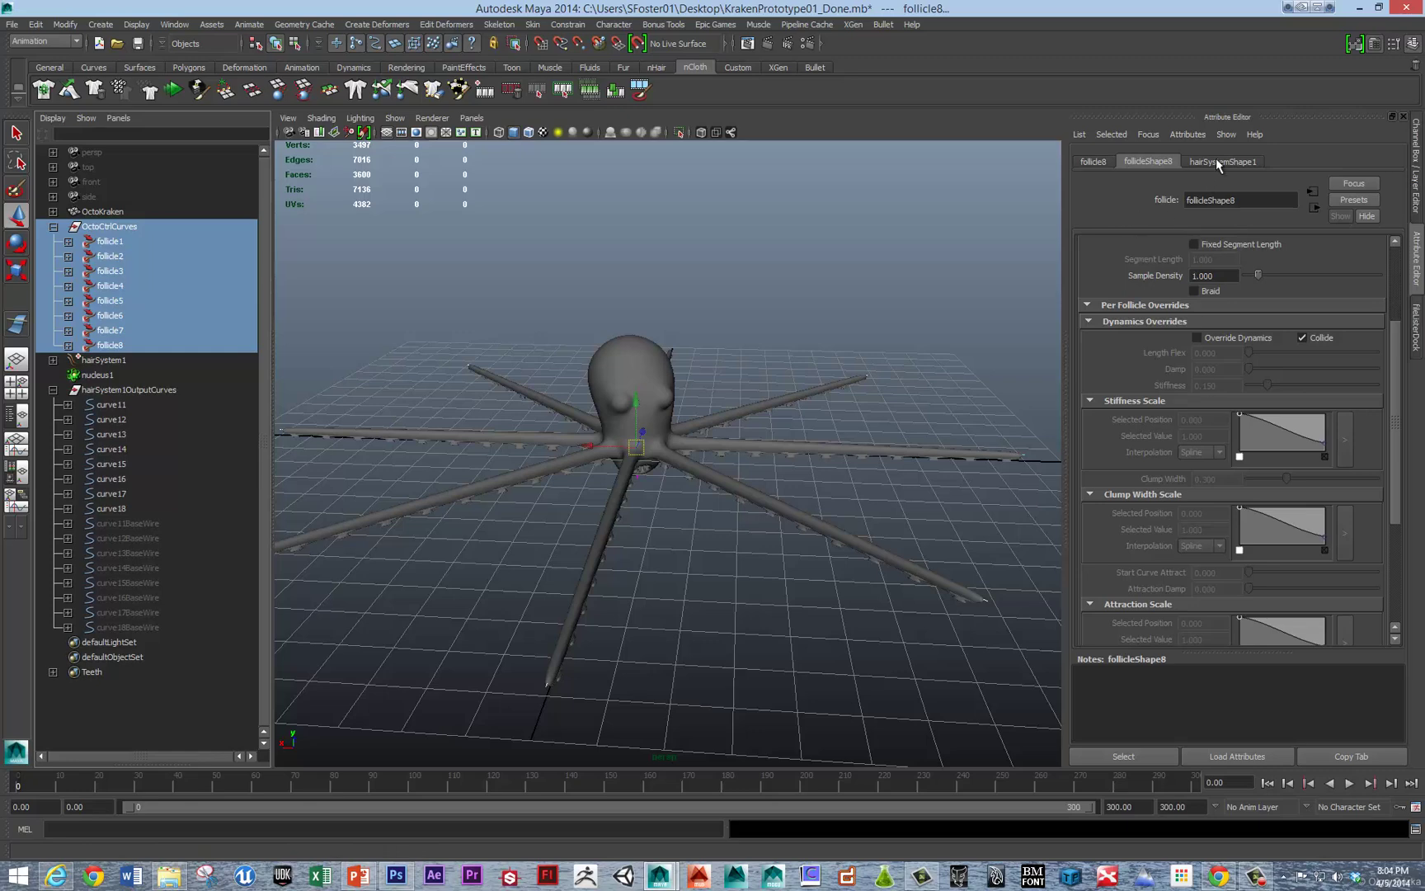
pyautogui.scroll(3, 1185, 417)
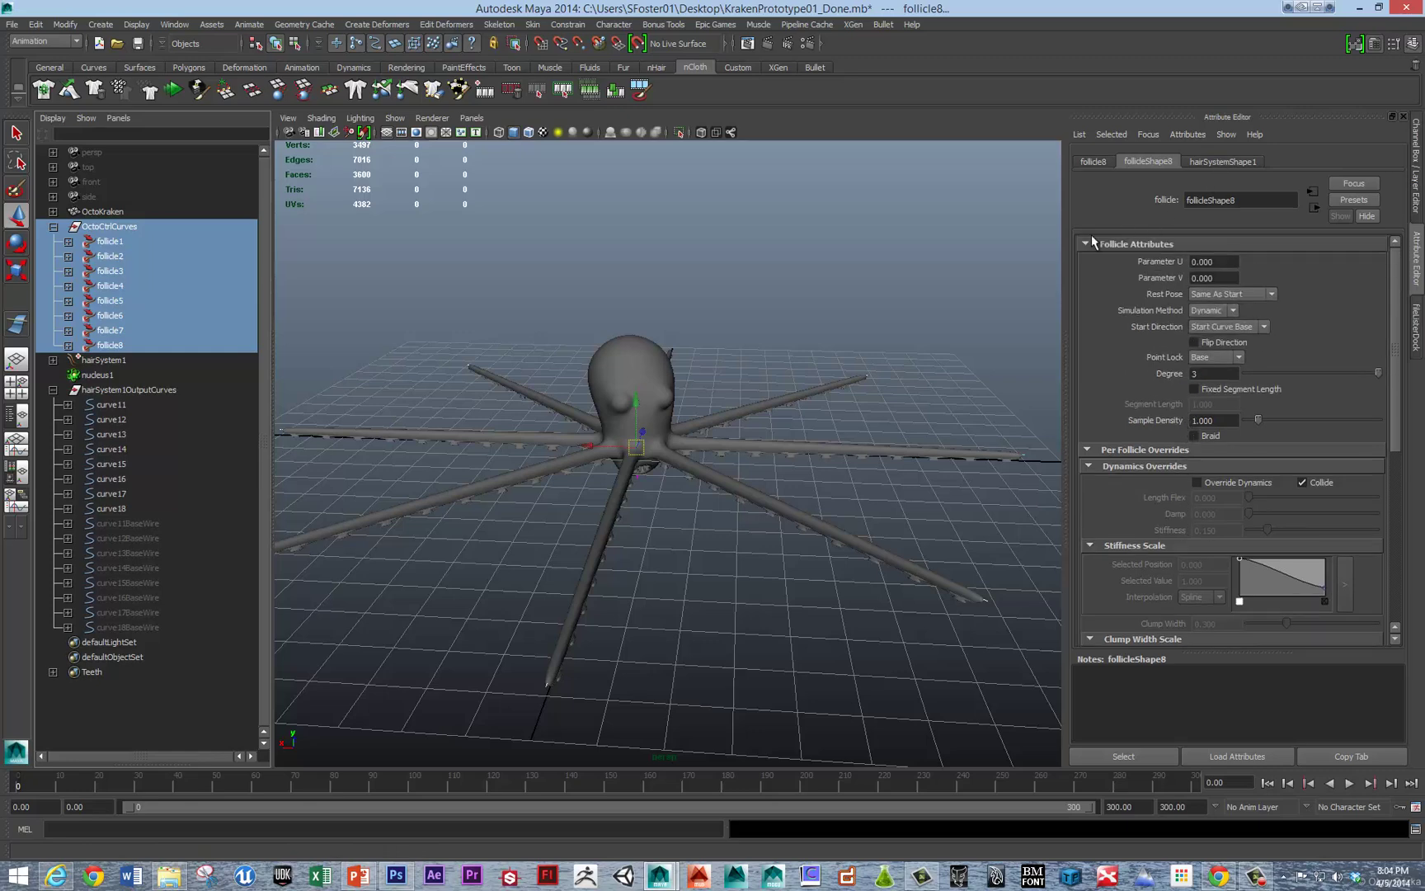
pyautogui.click(1089, 467)
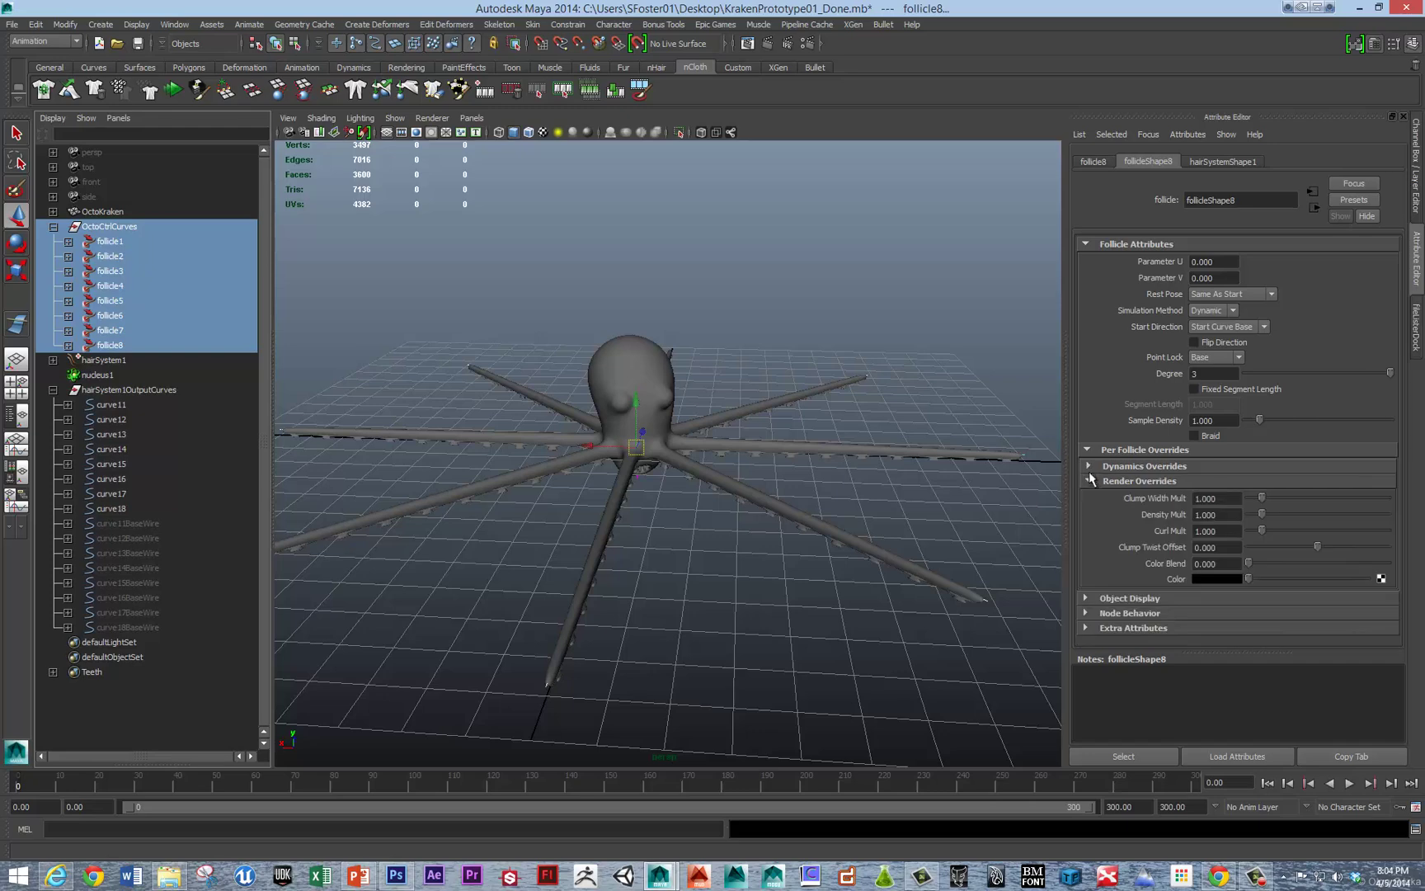
pyautogui.click(1229, 161)
pyautogui.scroll(-15, 1109, 501)
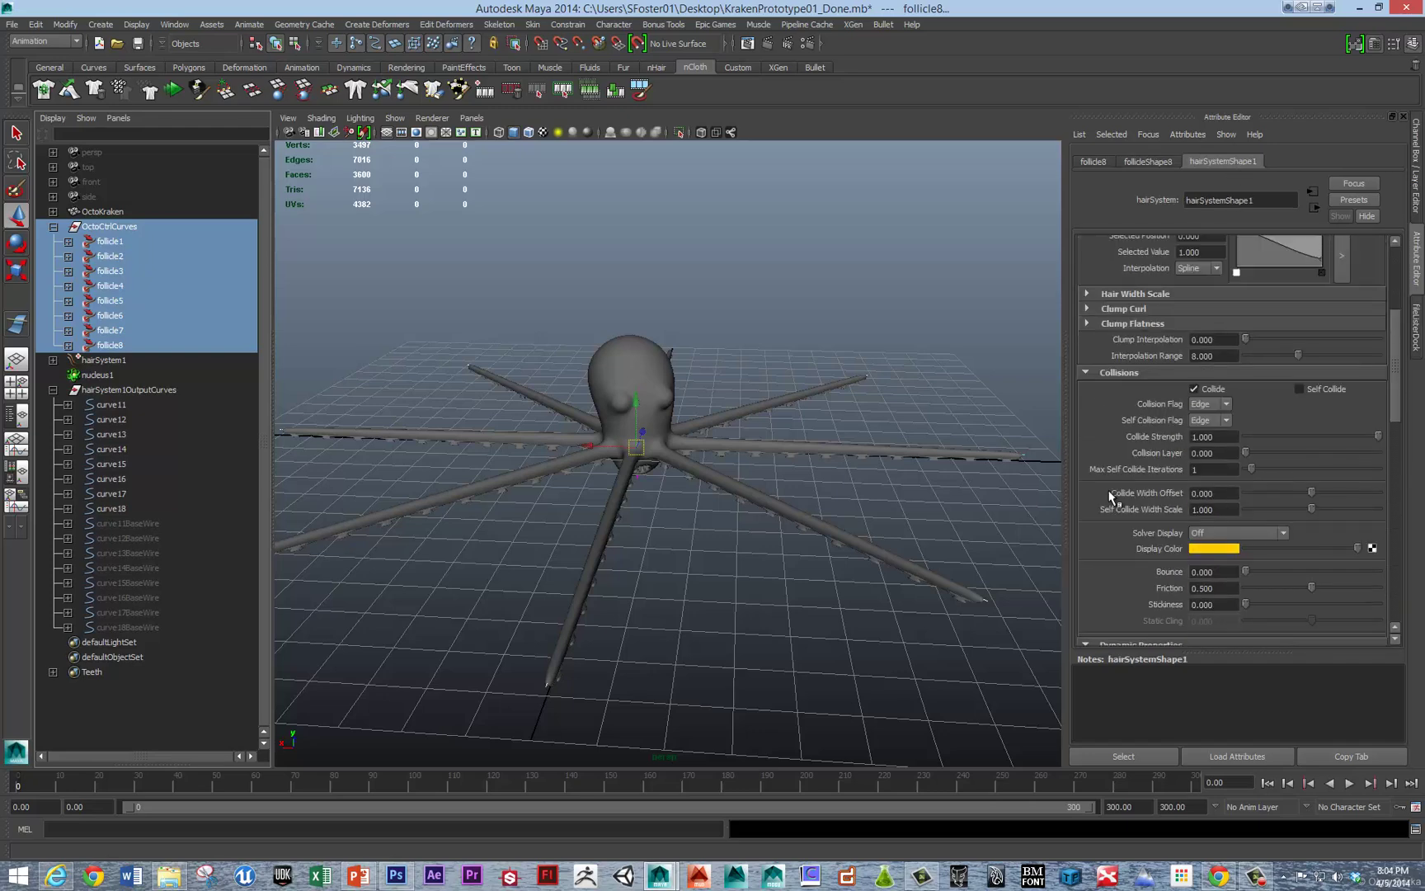
# Step: Collapse the Clump, Dynamic Properties and Turbulence sections and expand Collisions instead
pyautogui.click(1086, 416)
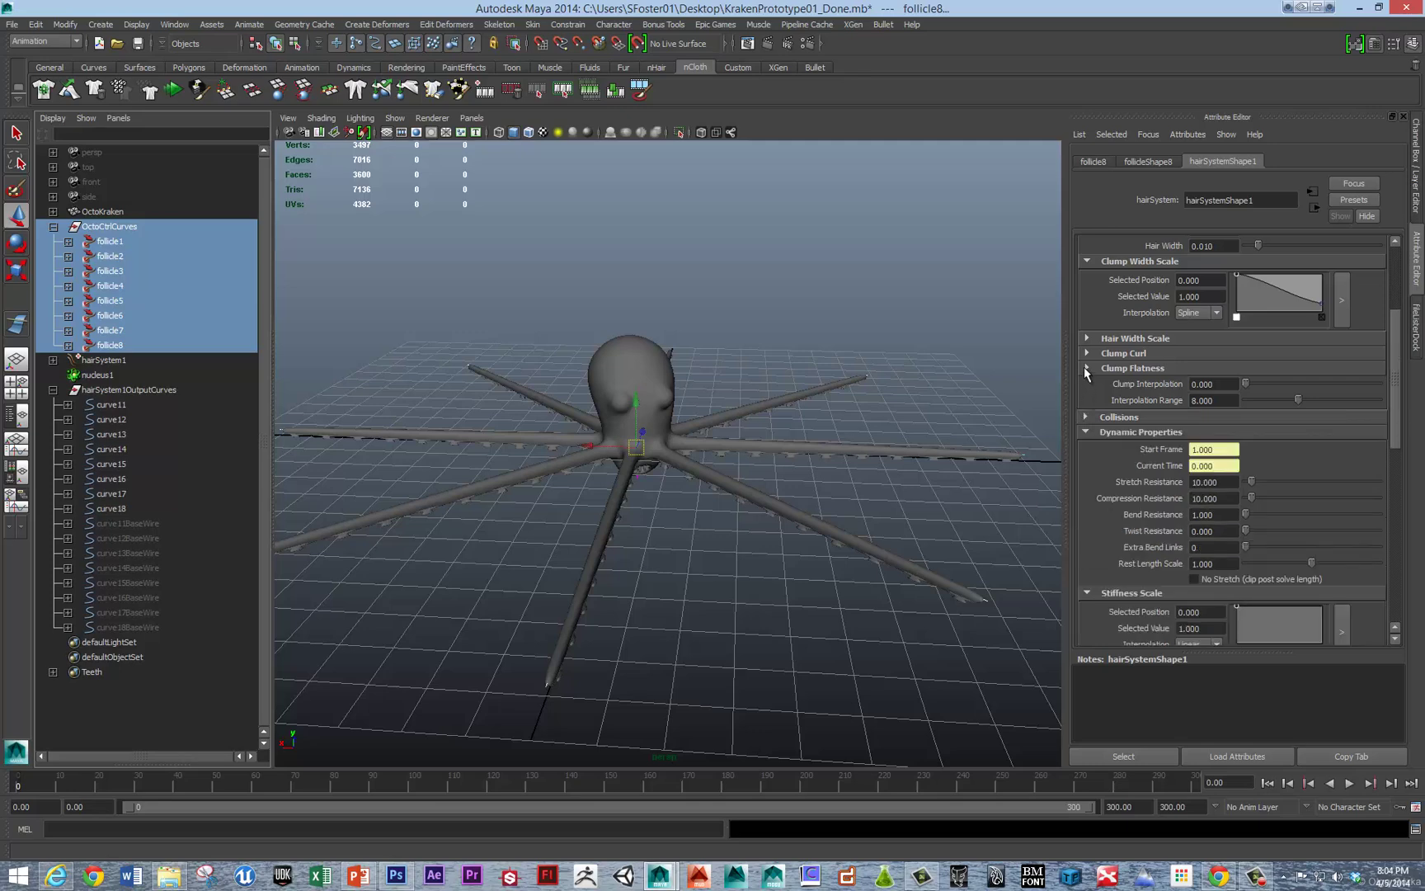
pyautogui.click(1086, 367)
pyautogui.click(1086, 353)
pyautogui.click(1086, 353)
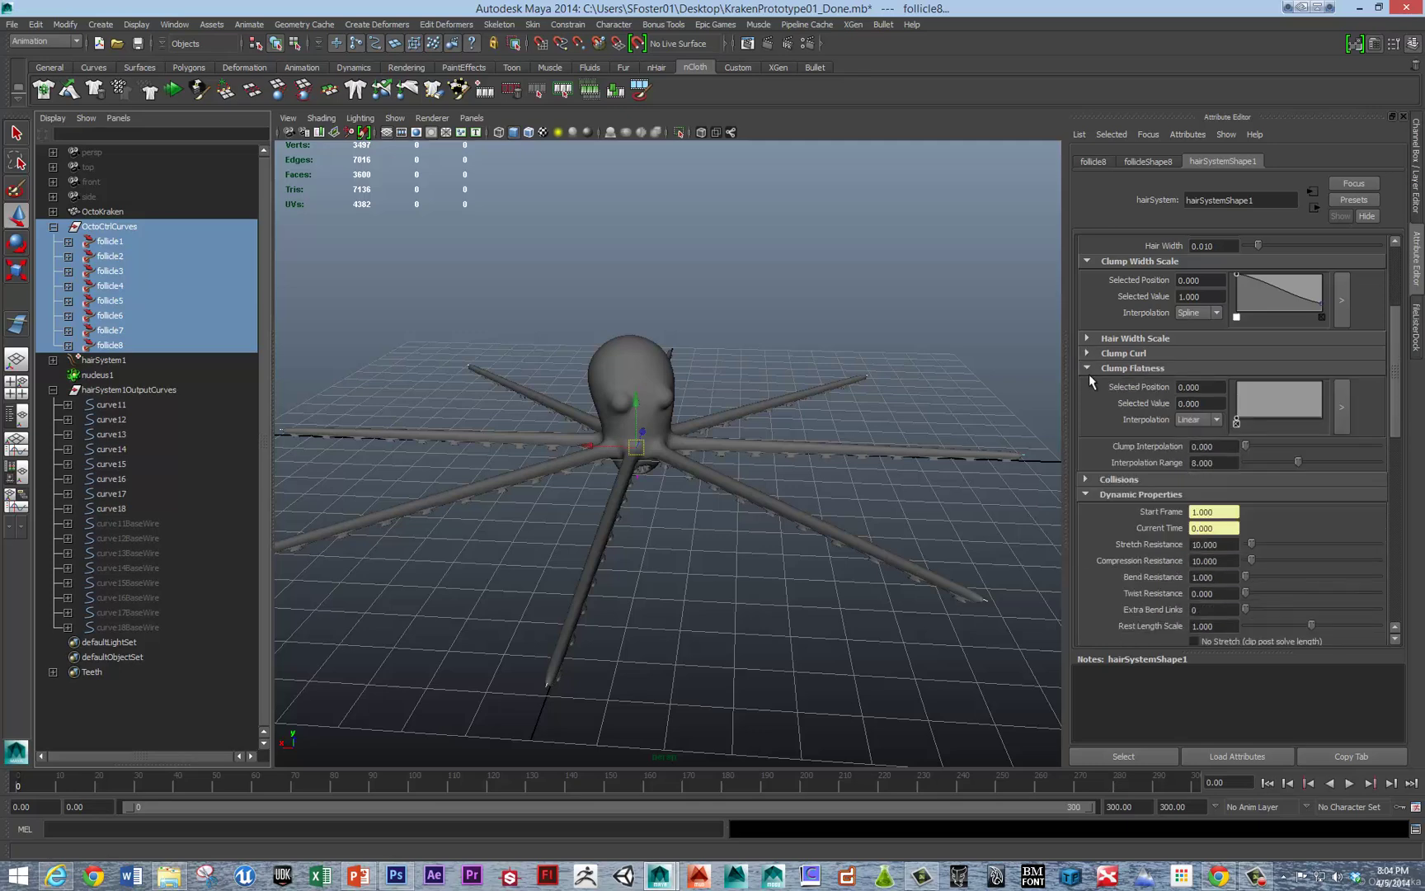
pyautogui.click(1088, 368)
pyautogui.click(1085, 432)
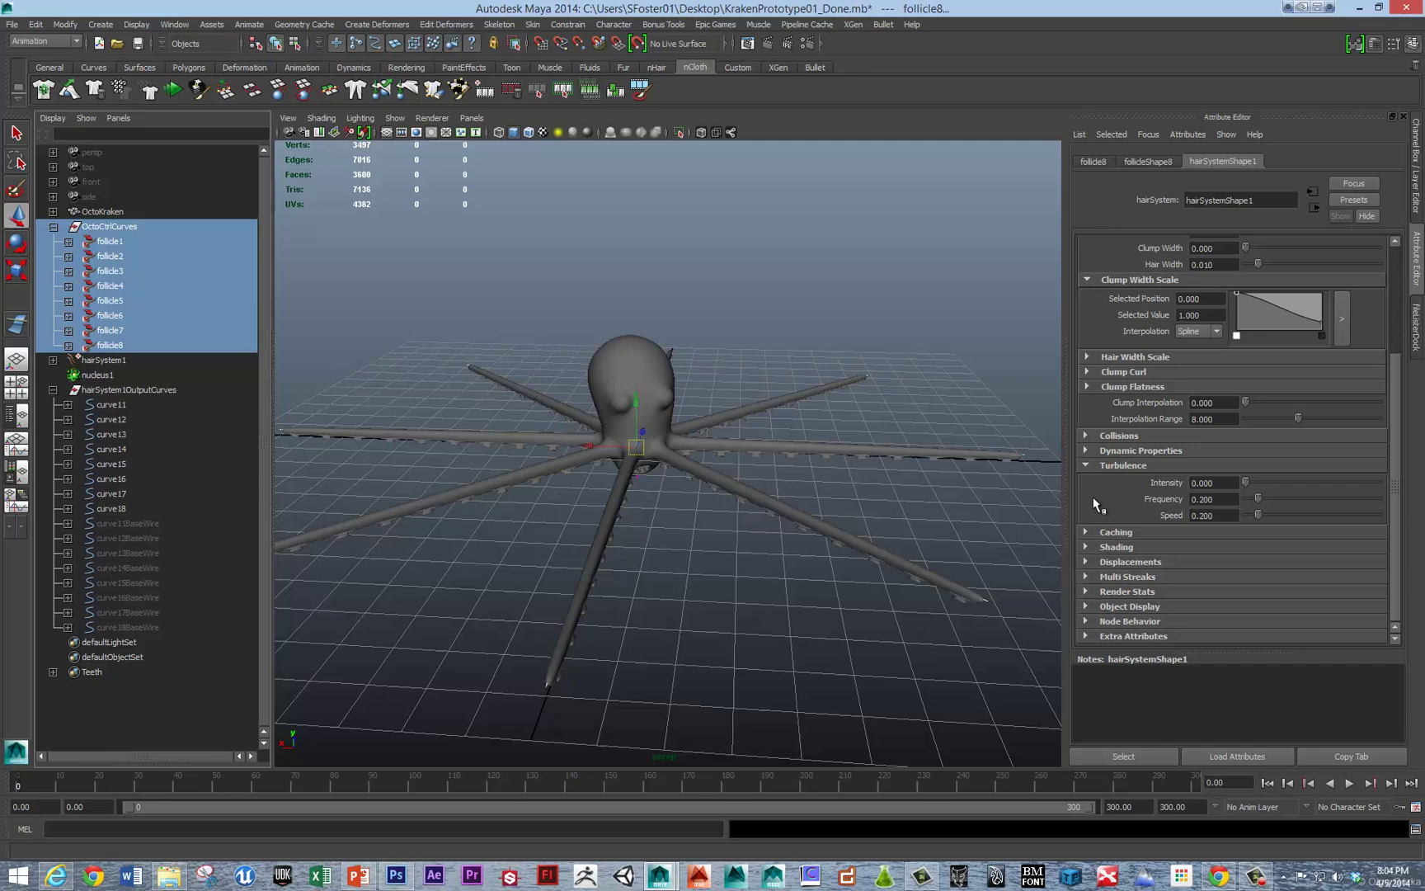
pyautogui.click(1087, 465)
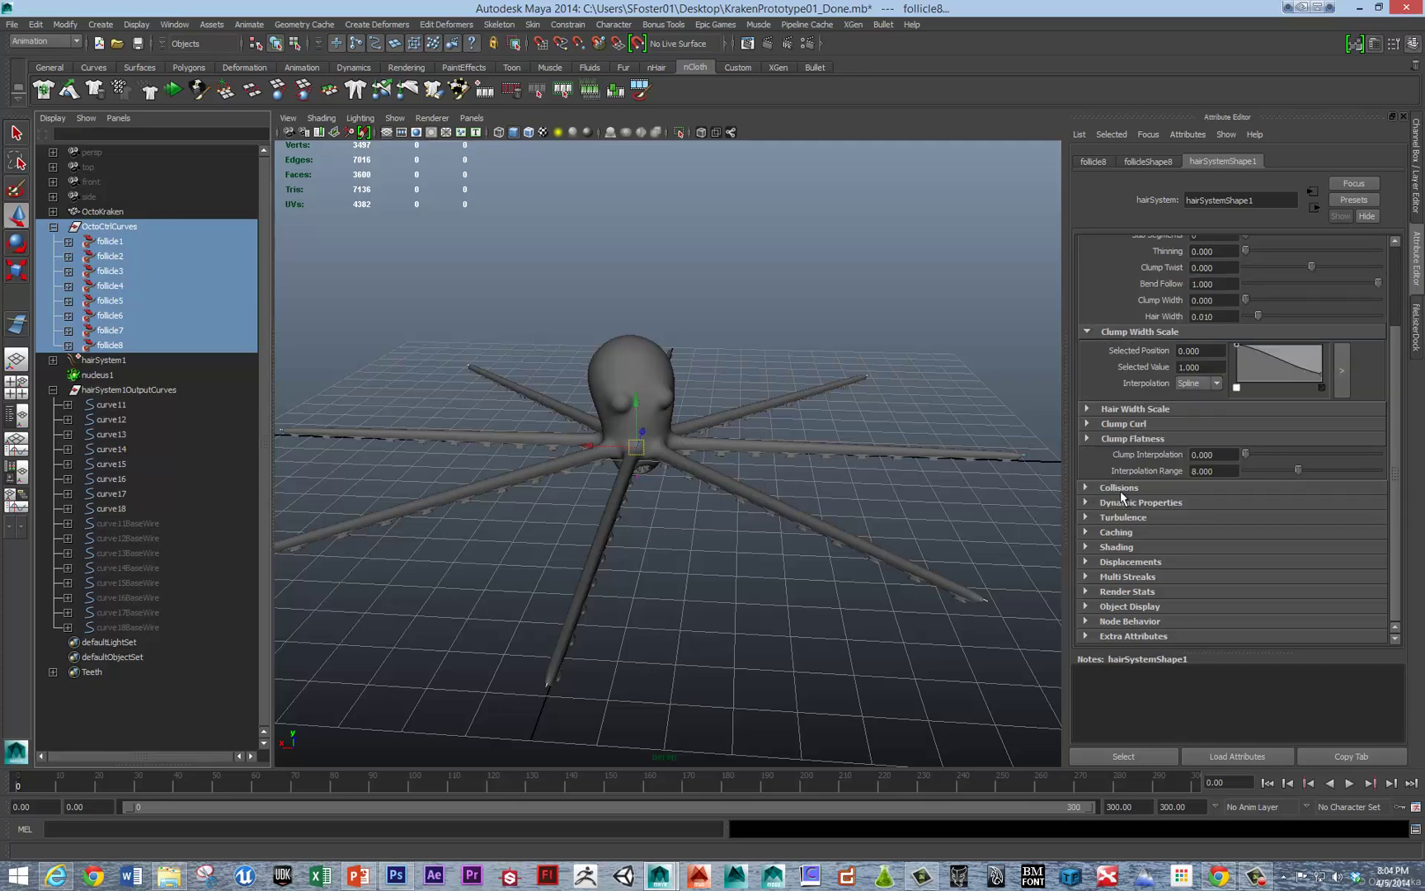
pyautogui.click(1086, 488)
pyautogui.scroll(-3, 1120, 520)
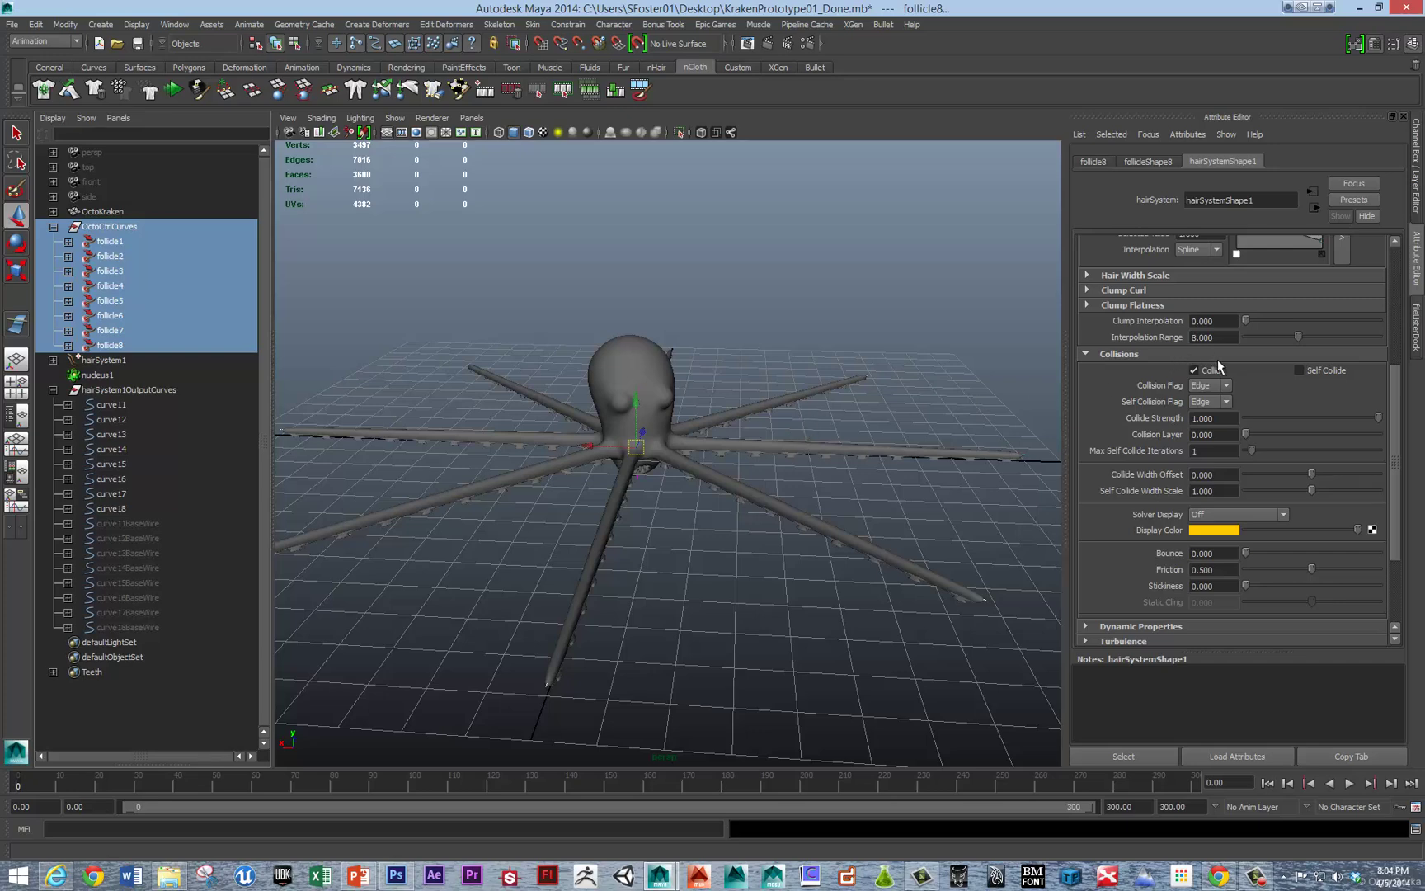
# Step: Enable Self Collide, set Collide Width Offset to 0.061, and play back the tentacle simulation
pyautogui.click(1299, 370)
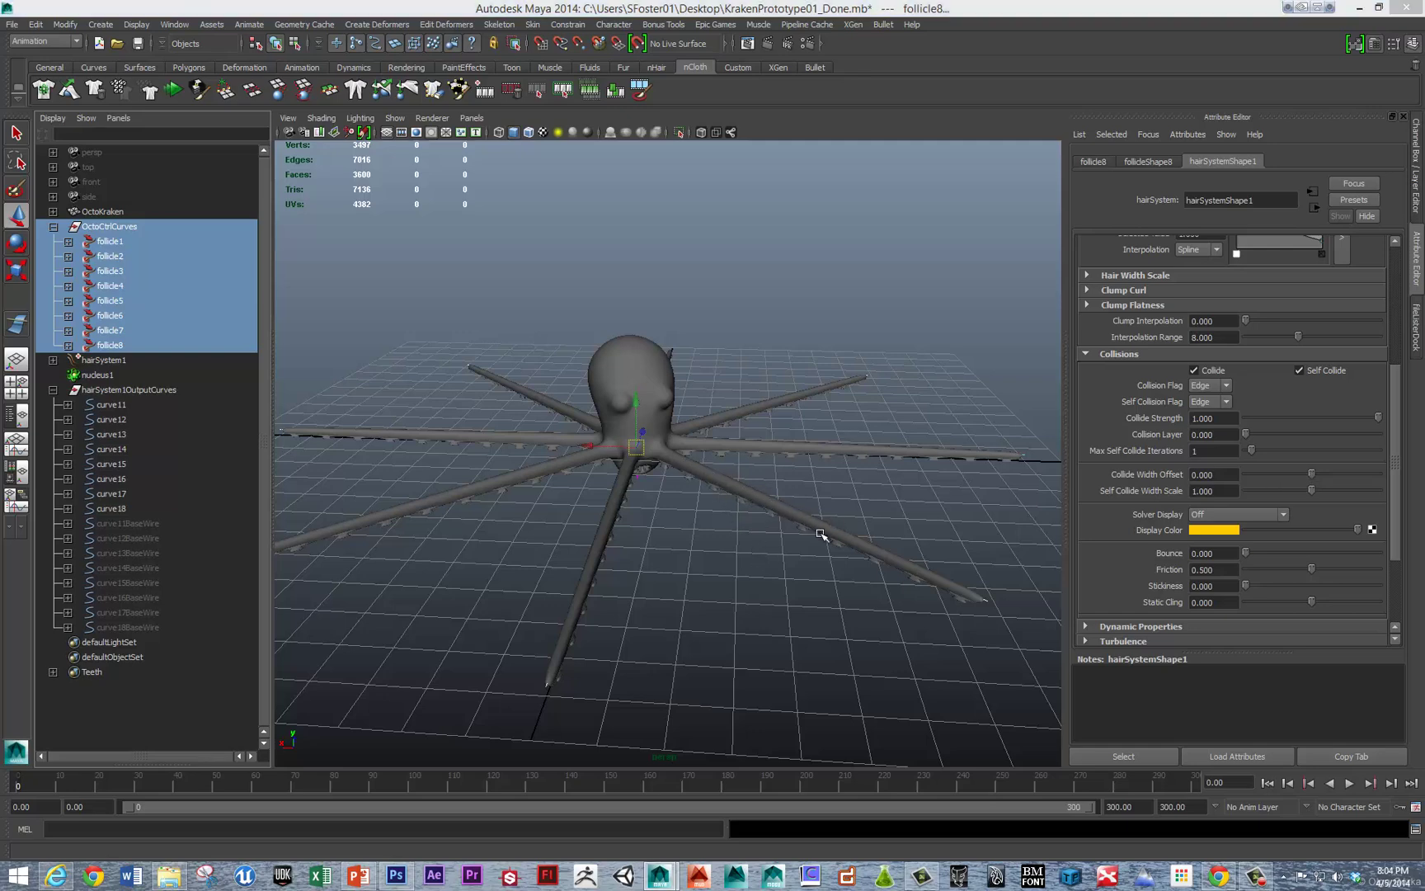
pyautogui.moveTo(1313, 469); pyautogui.dragTo(1315, 471)
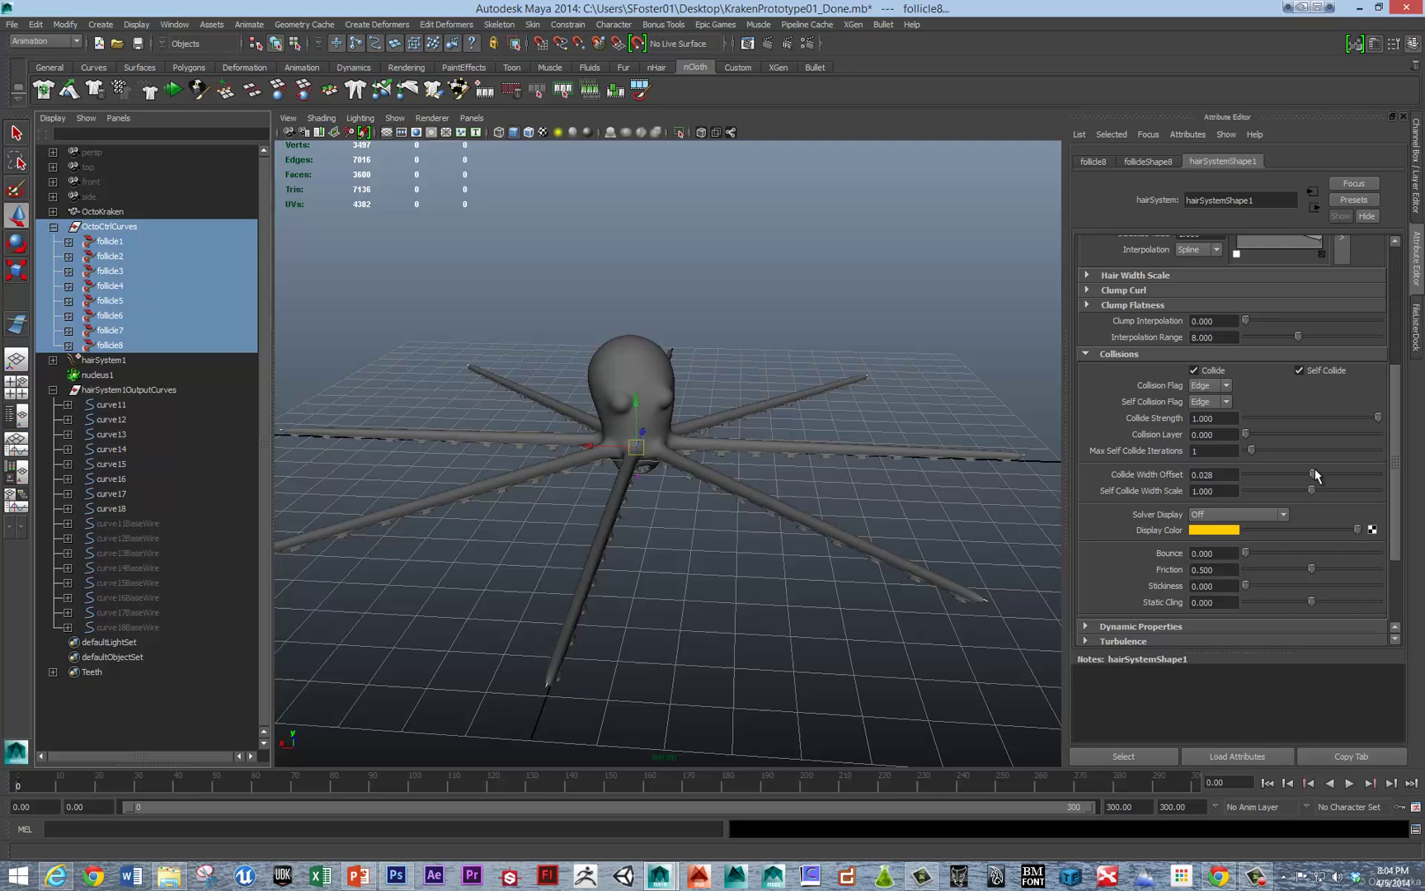
pyautogui.hotkey('alt', 'v')
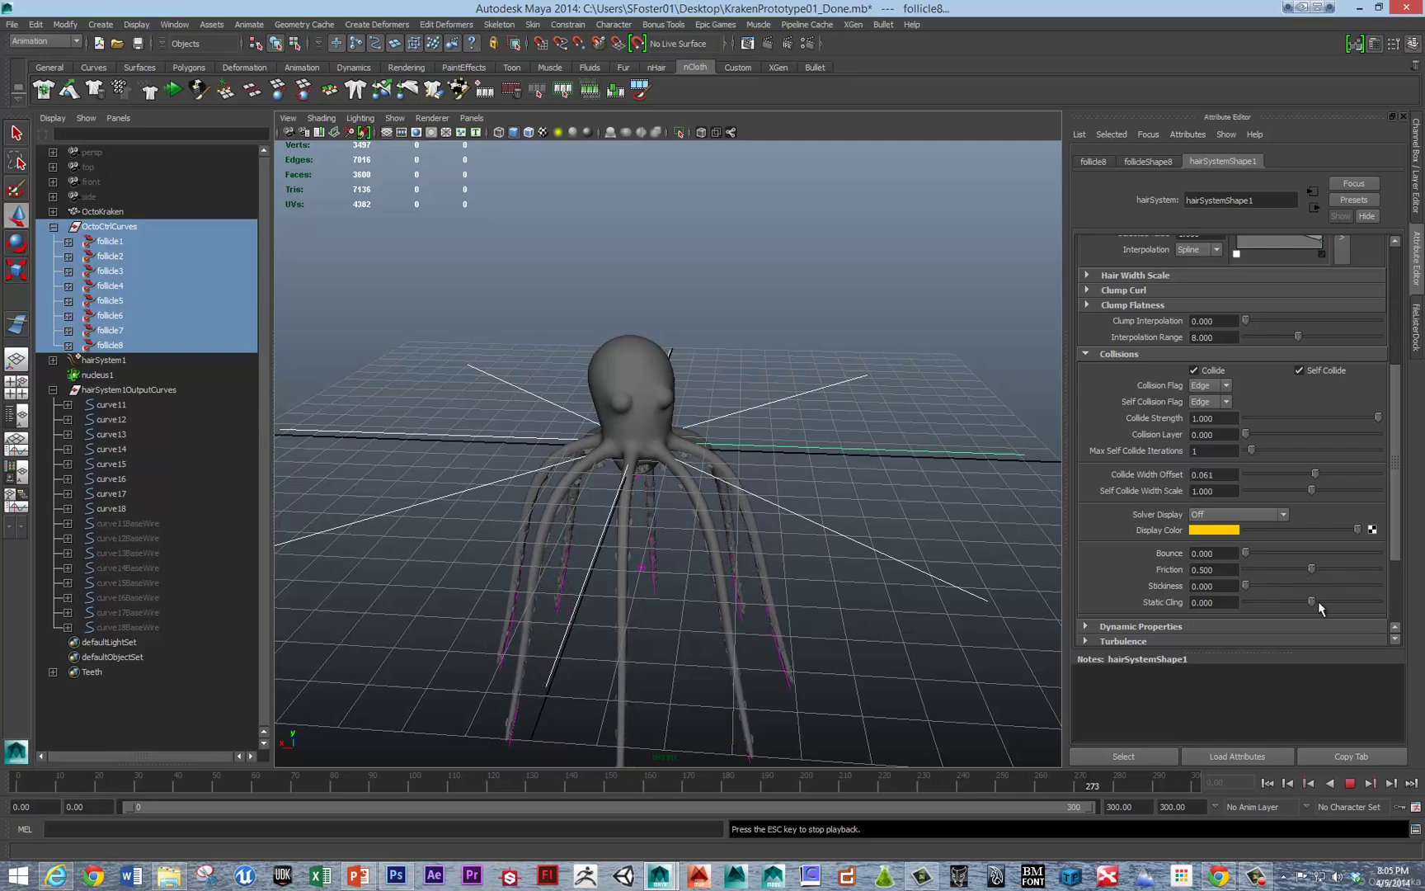
# Step: Try Static Cling at 1, settle on -1, deselect, and replay the simulation from frame one
pyautogui.moveTo(1313, 602); pyautogui.dragTo(1419, 605)
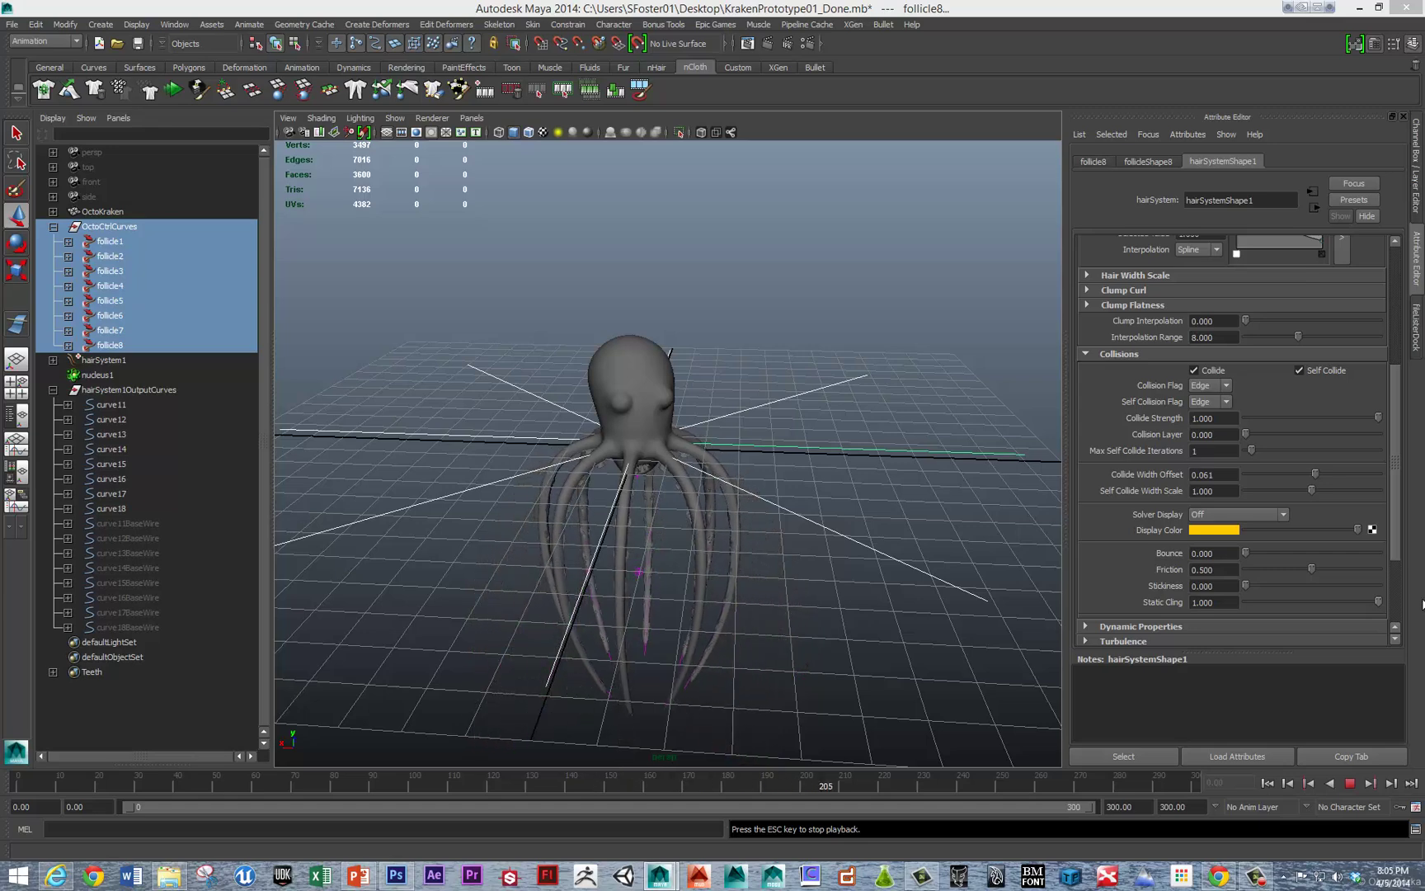
pyautogui.keyDown('ctrl'); pyautogui.moveTo(1213, 602); pyautogui.dragTo(1161, 599); pyautogui.keyUp('ctrl')
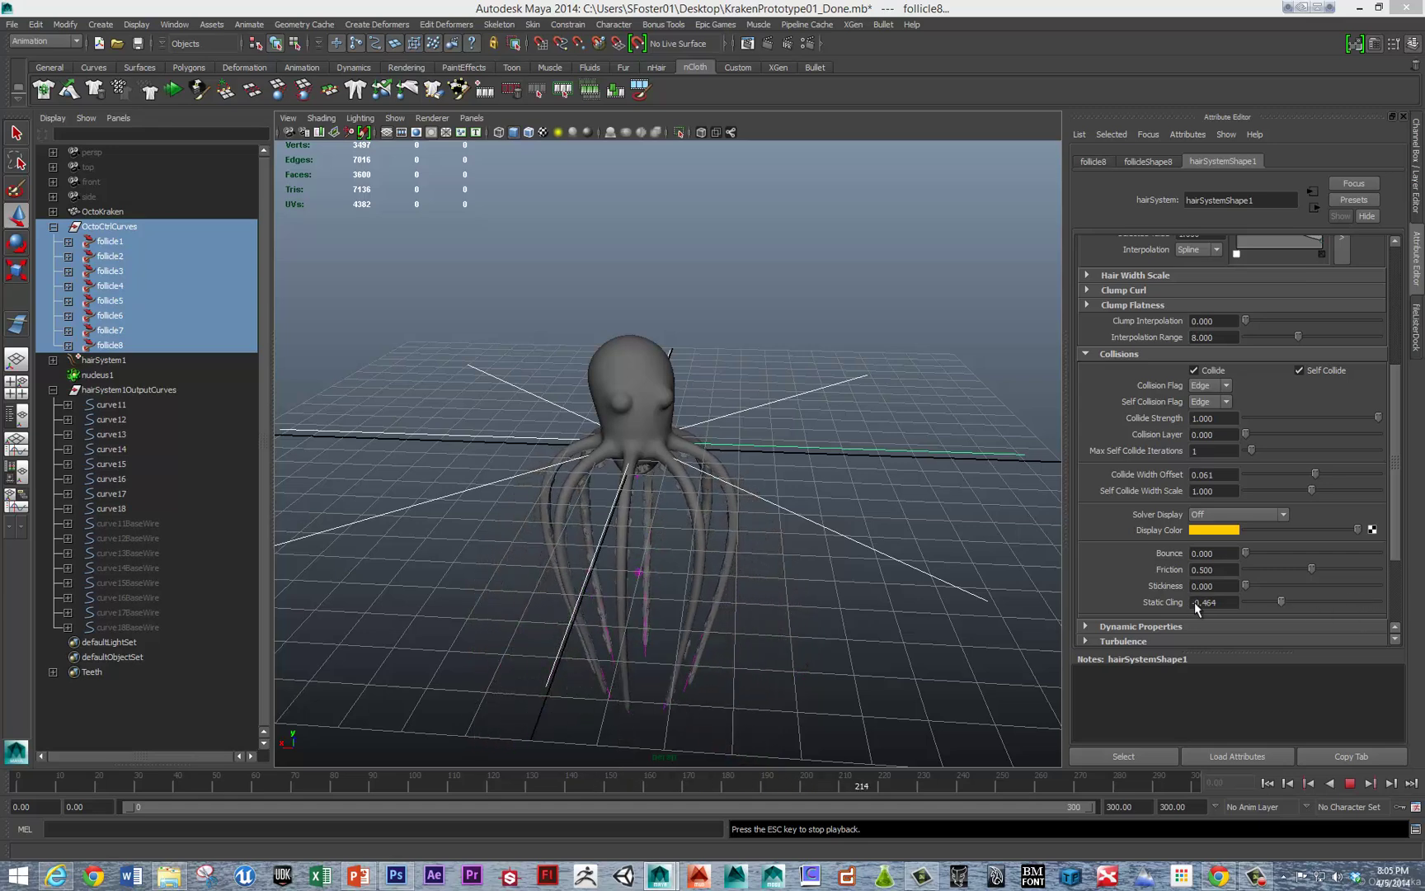
pyautogui.click(931, 554)
pyautogui.press('Escape')
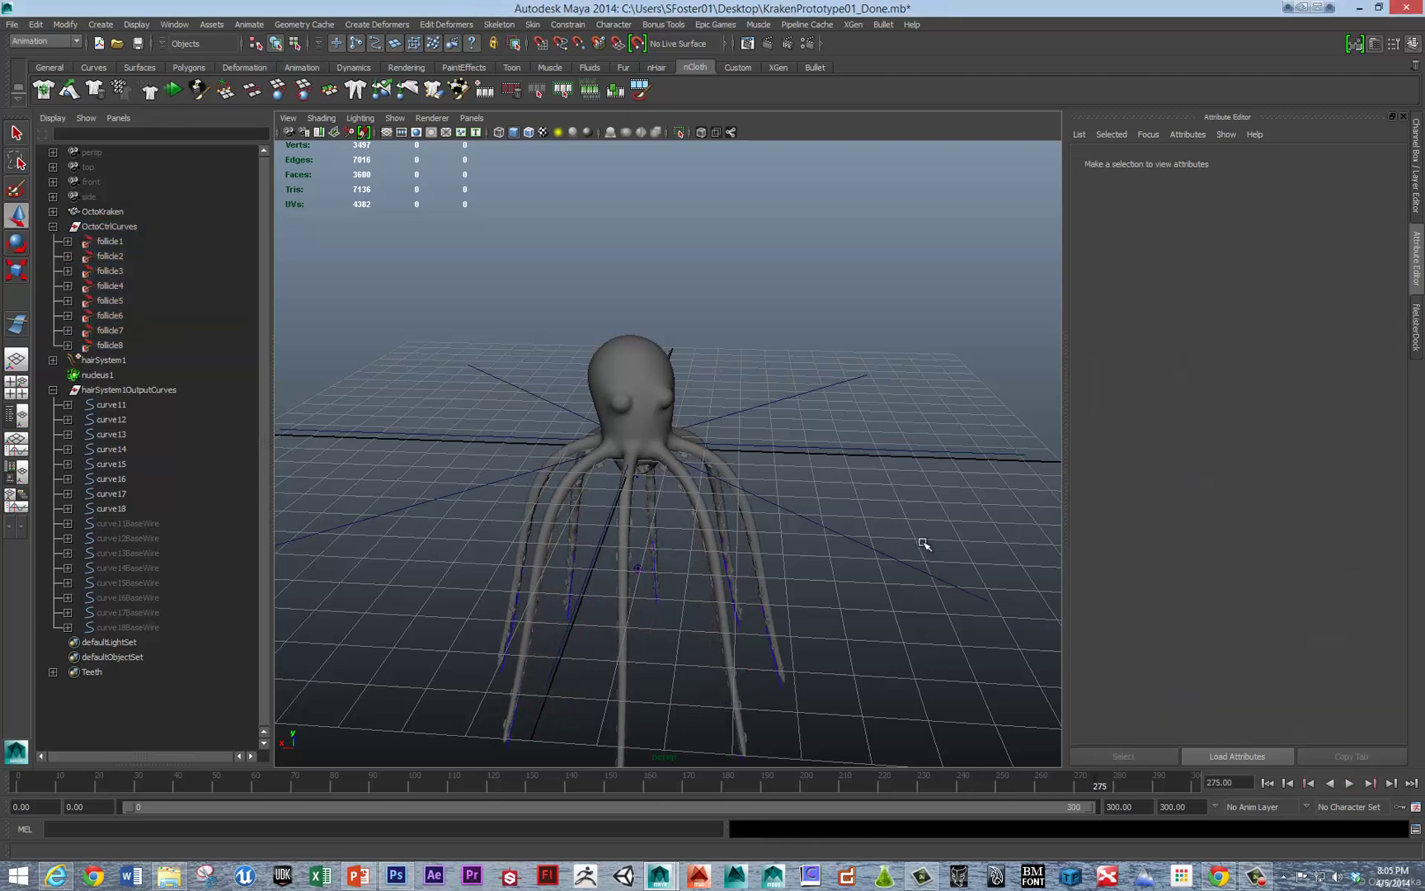
pyautogui.hotkey('shift', 'alt', 'v')
pyautogui.hotkey('alt', 'v')
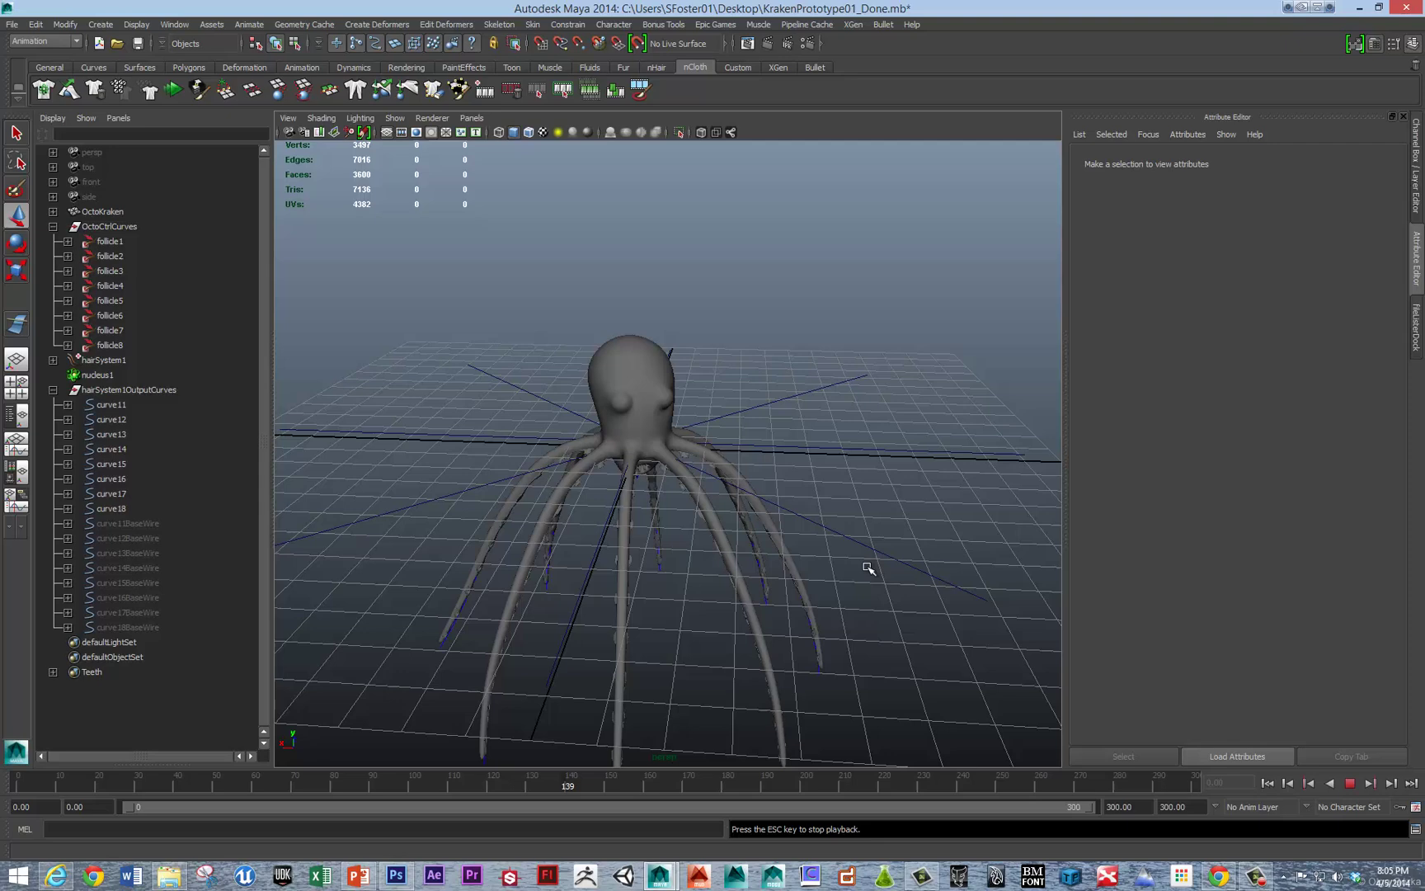
# Step: Stop playback, reselect the octopus and its hair curves, and reset Static Cling to 0
pyautogui.press('Escape')
pyautogui.moveTo(745, 569); pyautogui.dragTo(852, 581)
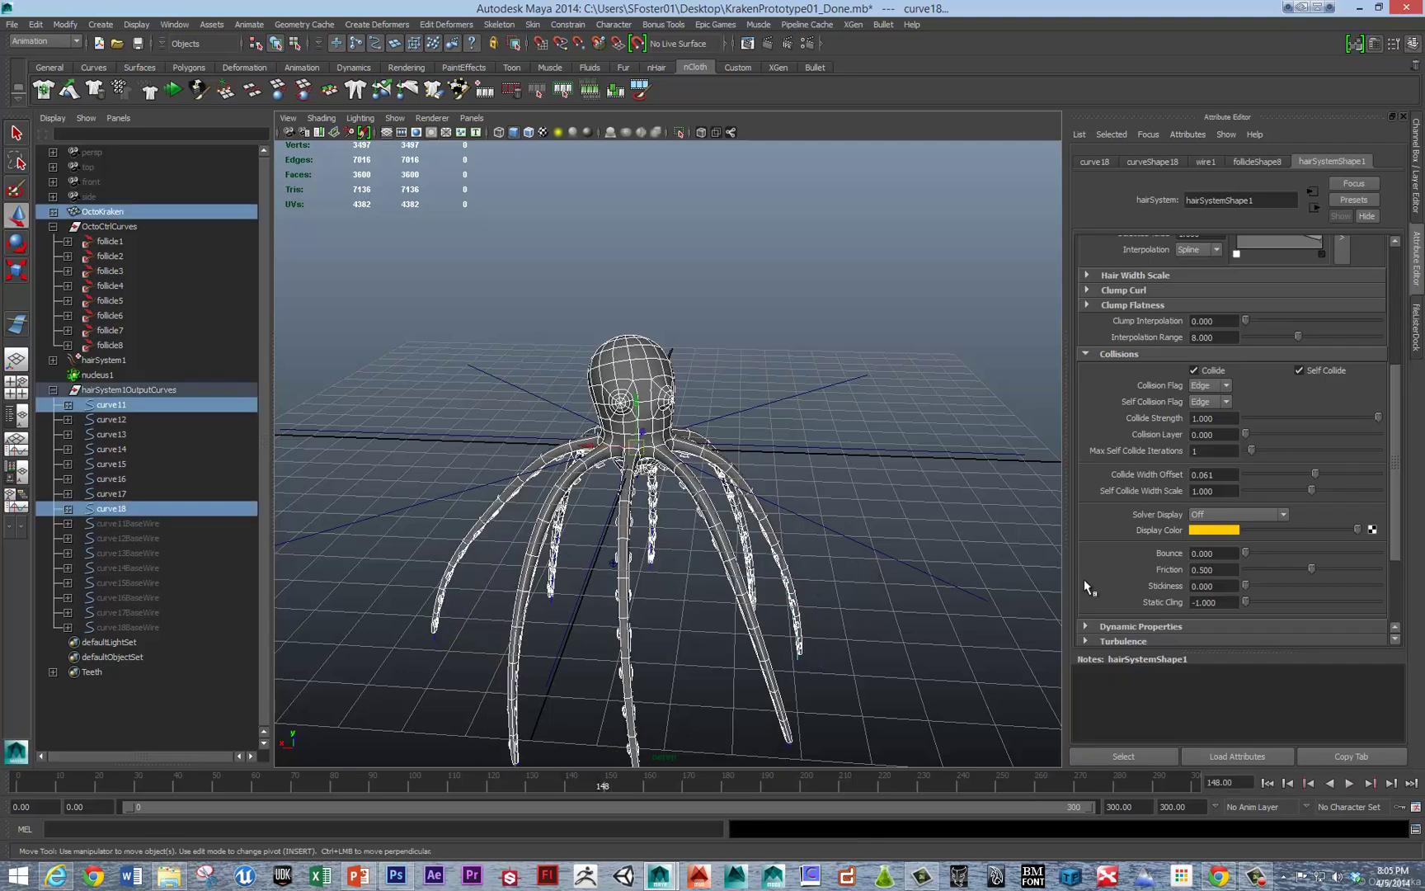
pyautogui.moveTo(1211, 602); pyautogui.dragTo(1071, 607)
pyautogui.write('0')
pyautogui.press('Return')
# Step: Collapse Collisions and expand Dynamic Properties down to Forces (Mass 1.000, Drag 0.050)
pyautogui.click(1085, 353)
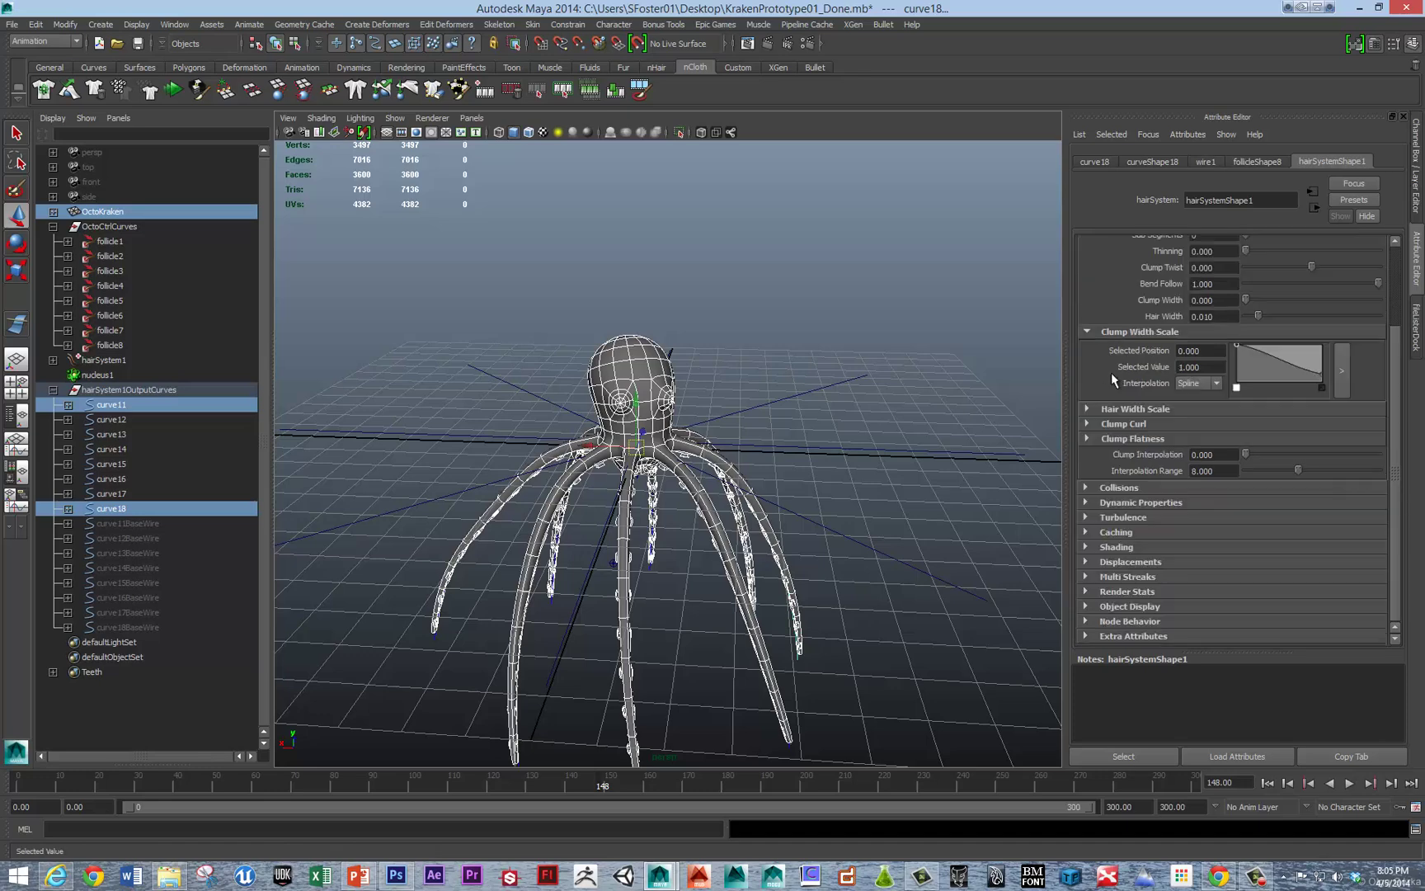
pyautogui.click(1087, 503)
pyautogui.scroll(-3, 1127, 561)
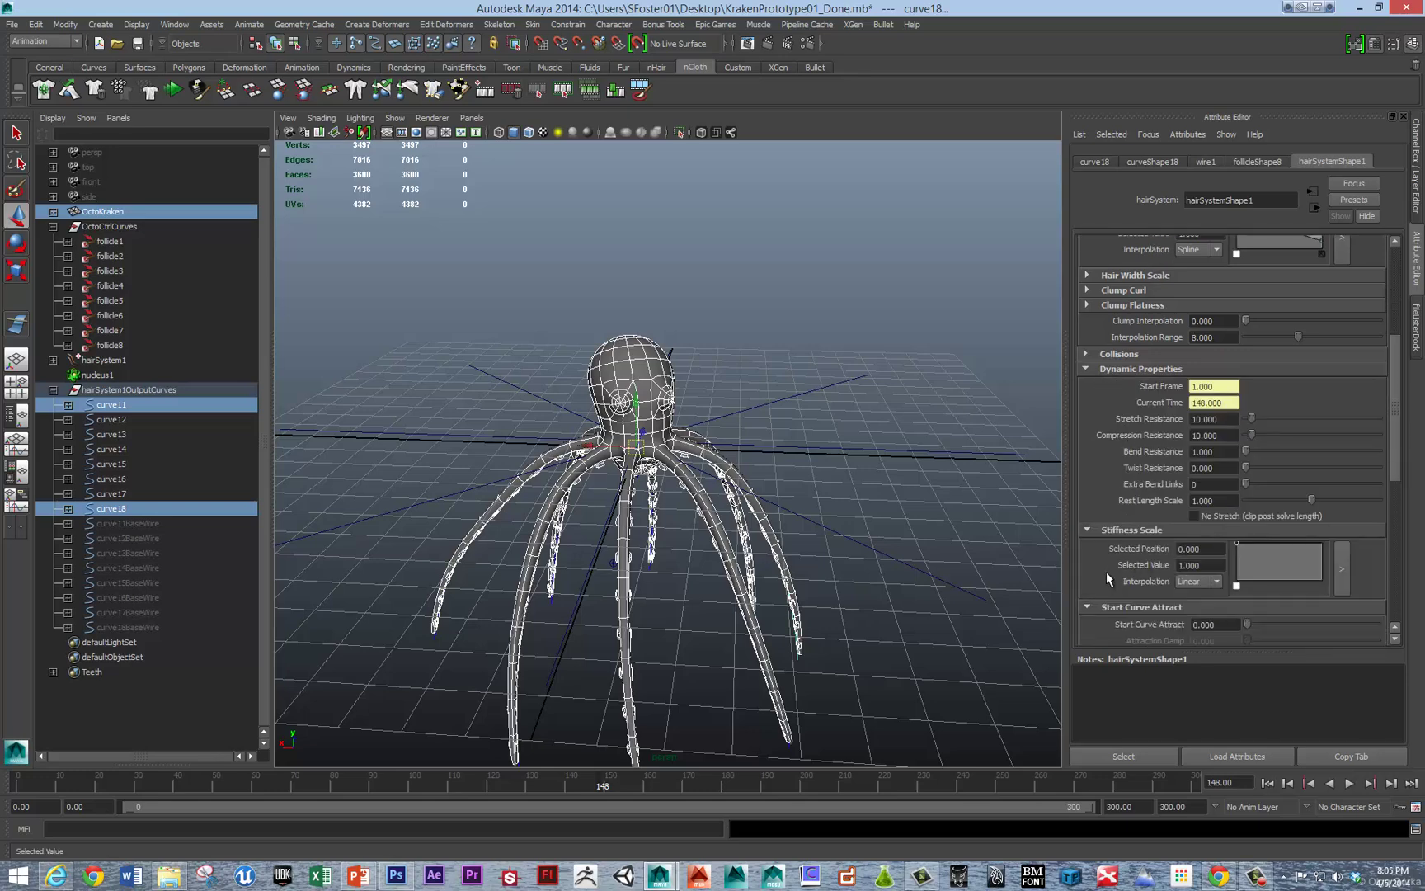
pyautogui.scroll(-3, 1113, 554)
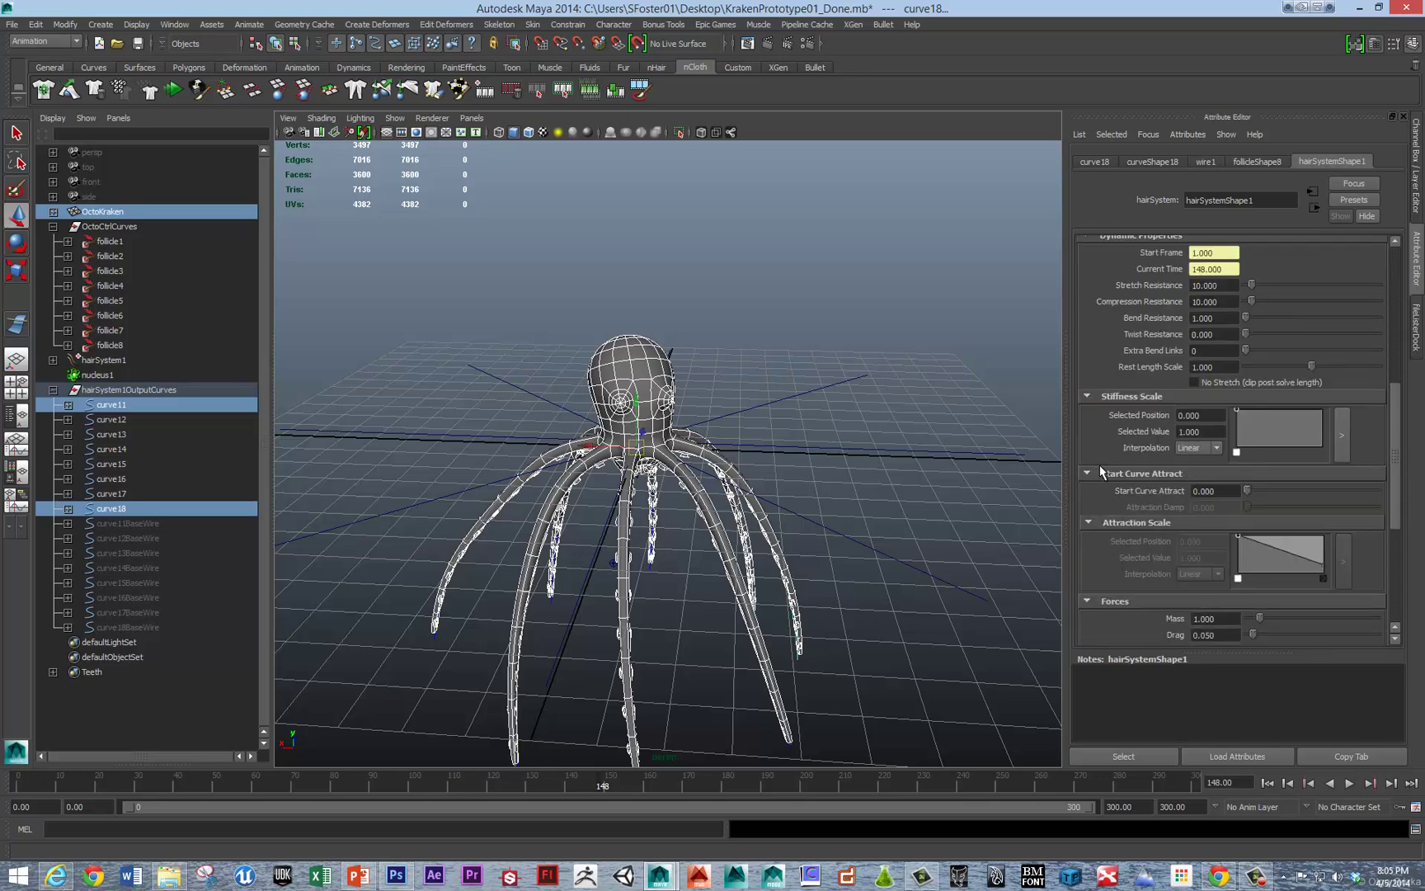
pyautogui.scroll(3, 1103, 474)
pyautogui.scroll(-2, 1106, 485)
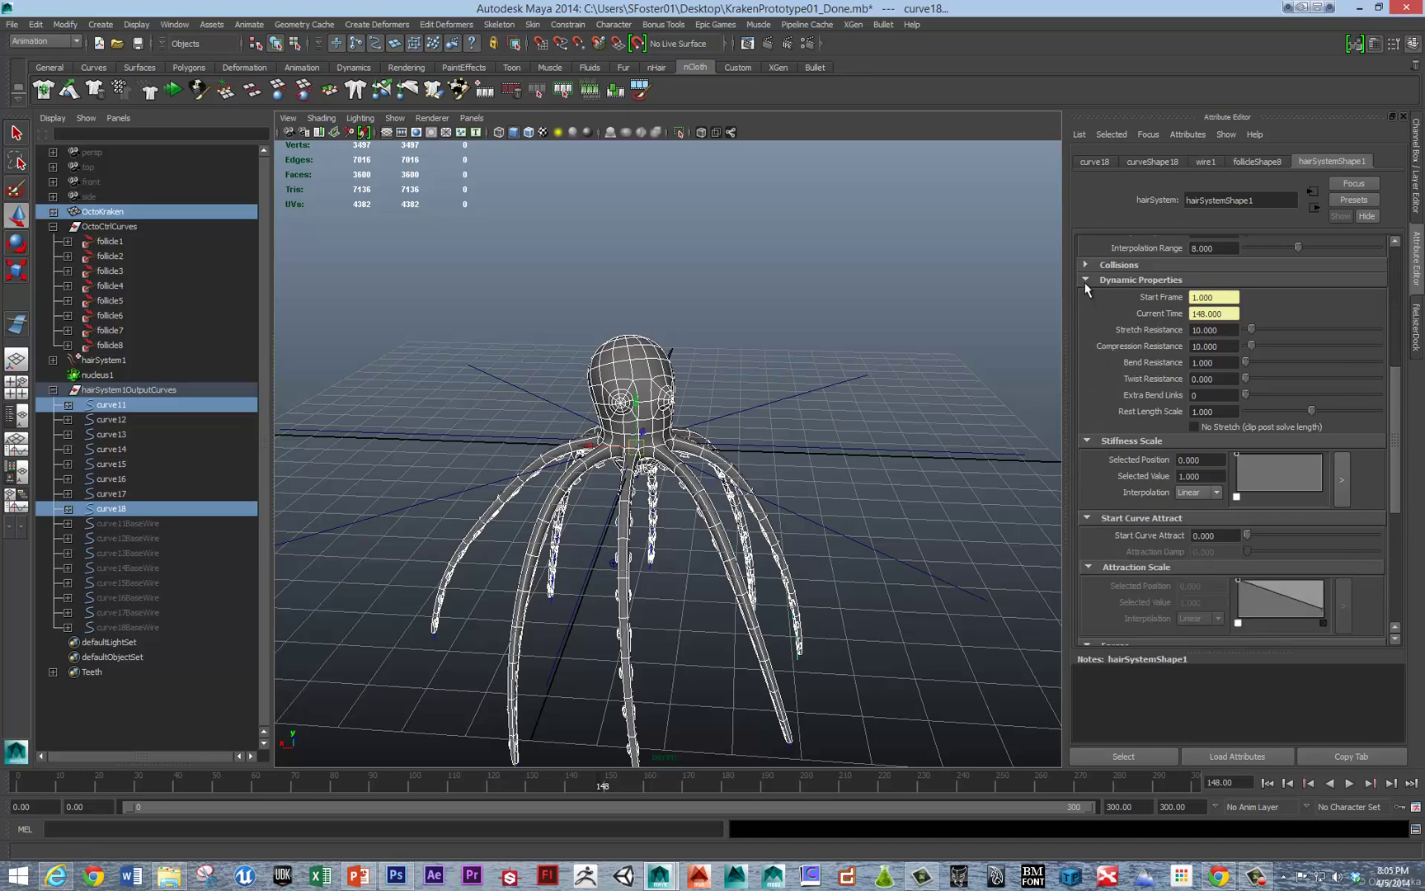
pyautogui.scroll(-2, 1097, 476)
pyautogui.scroll(-4, 1097, 475)
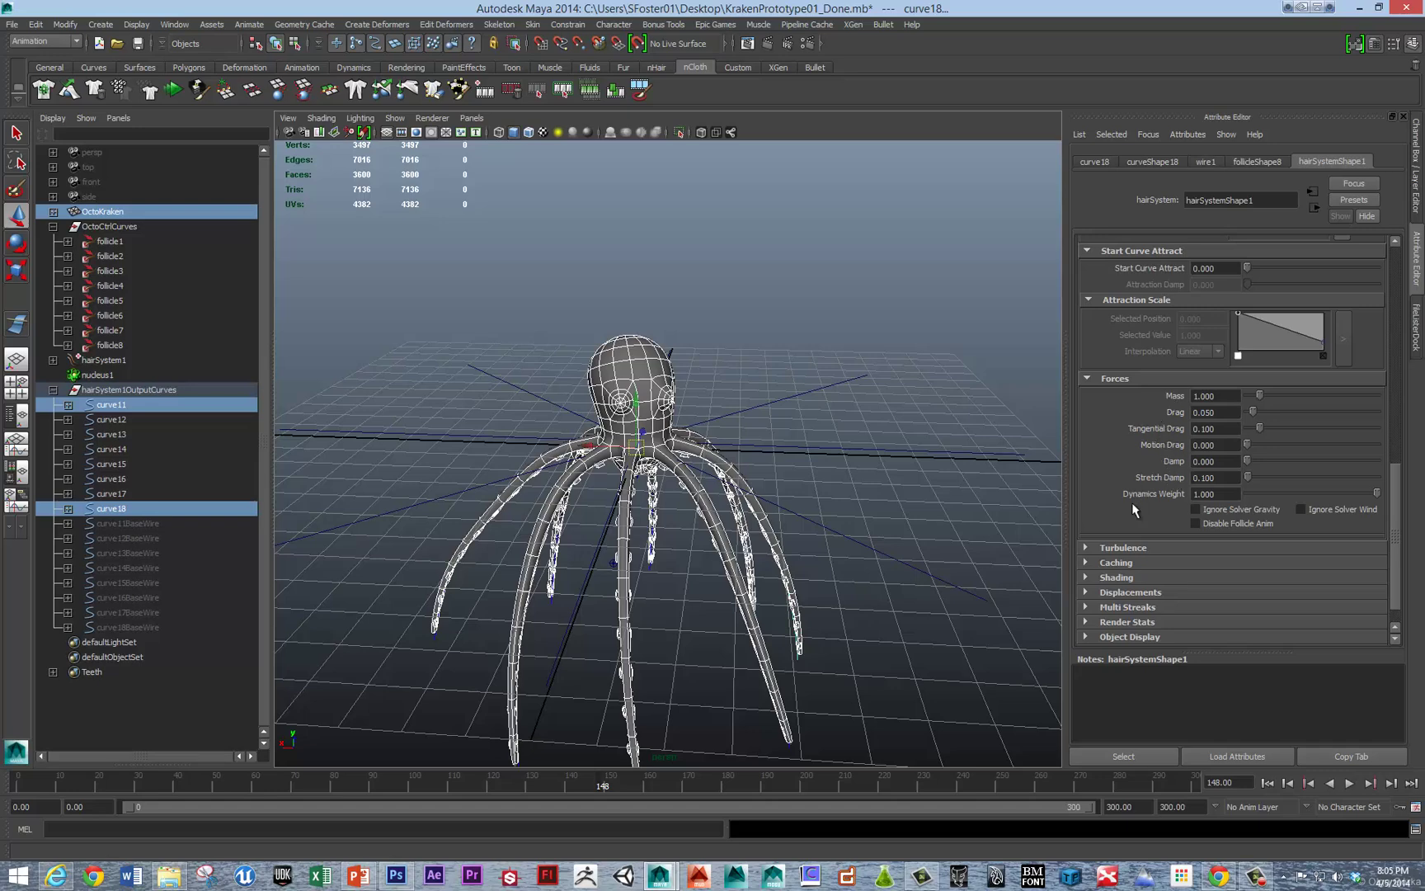
# Step: Raise Turbulence Intensity to 1, play the simulation, then tune Intensity down to 0.547
pyautogui.click(1085, 548)
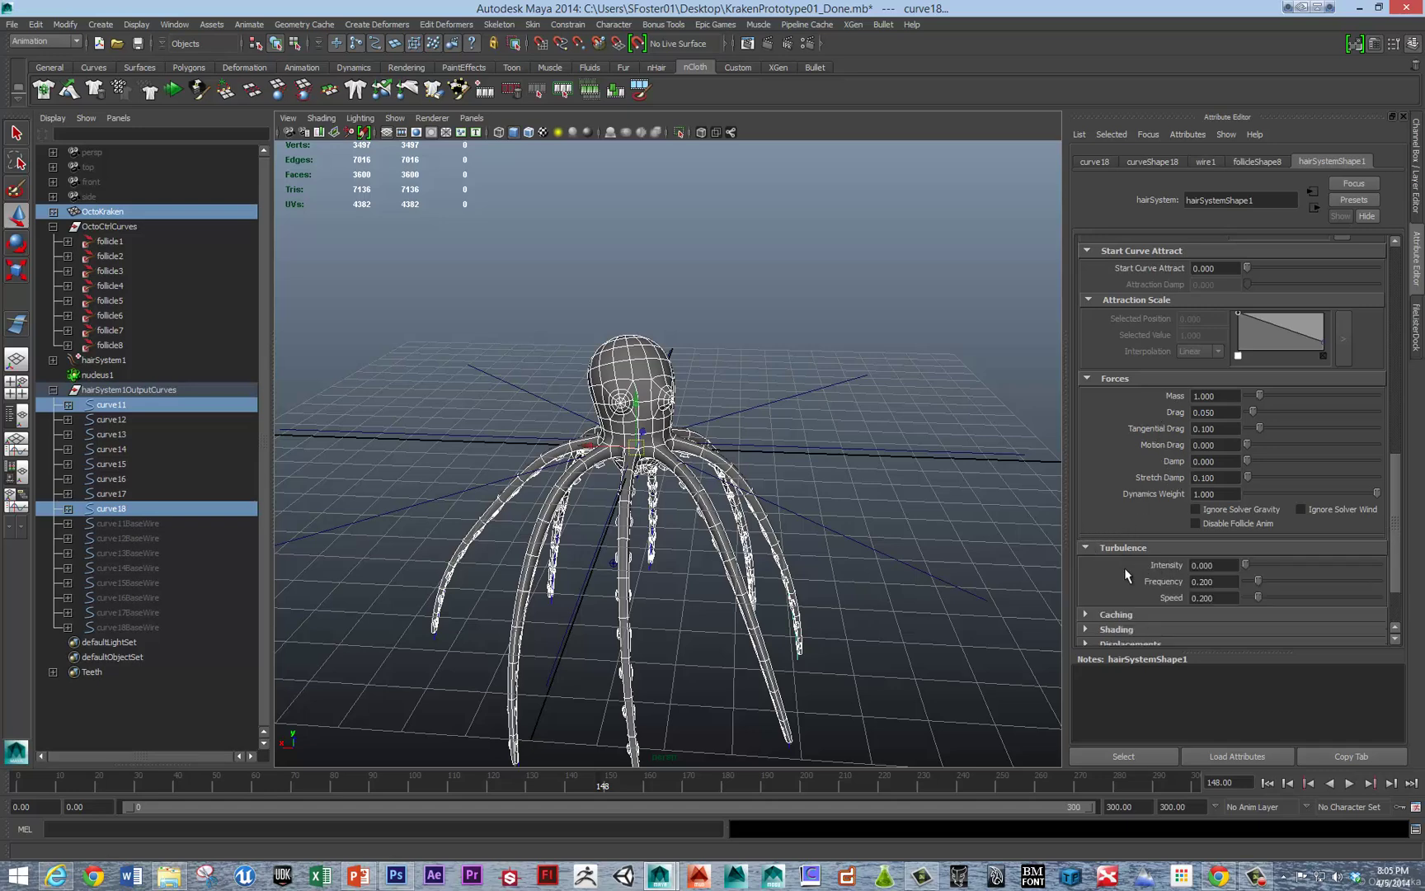
pyautogui.moveTo(1295, 564); pyautogui.dragTo(1376, 567)
pyautogui.hotkey('alt', 'v')
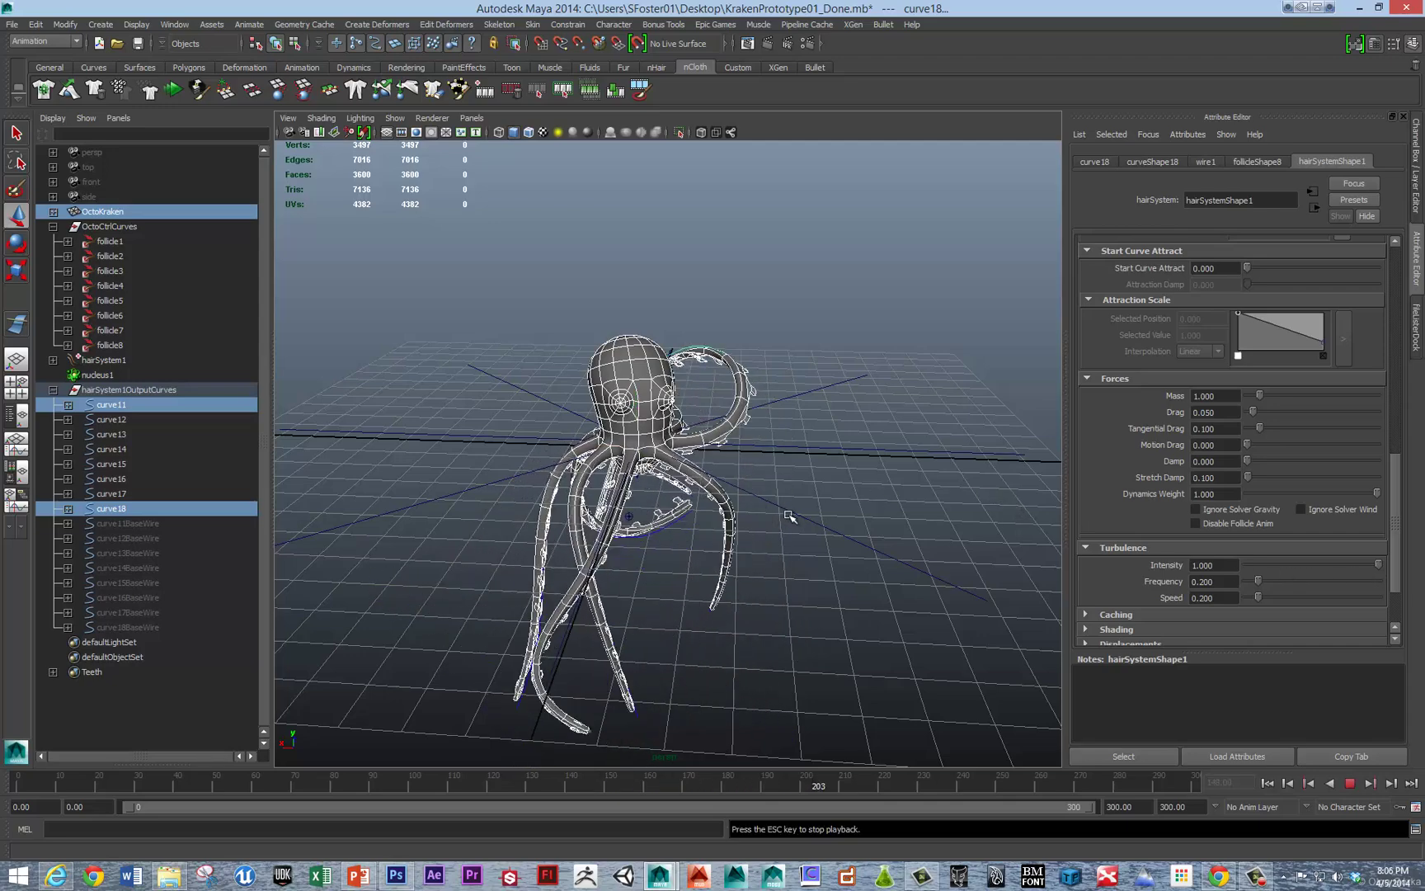
pyautogui.click(1313, 564)
pyautogui.moveTo(1313, 566); pyautogui.dragTo(1310, 566)
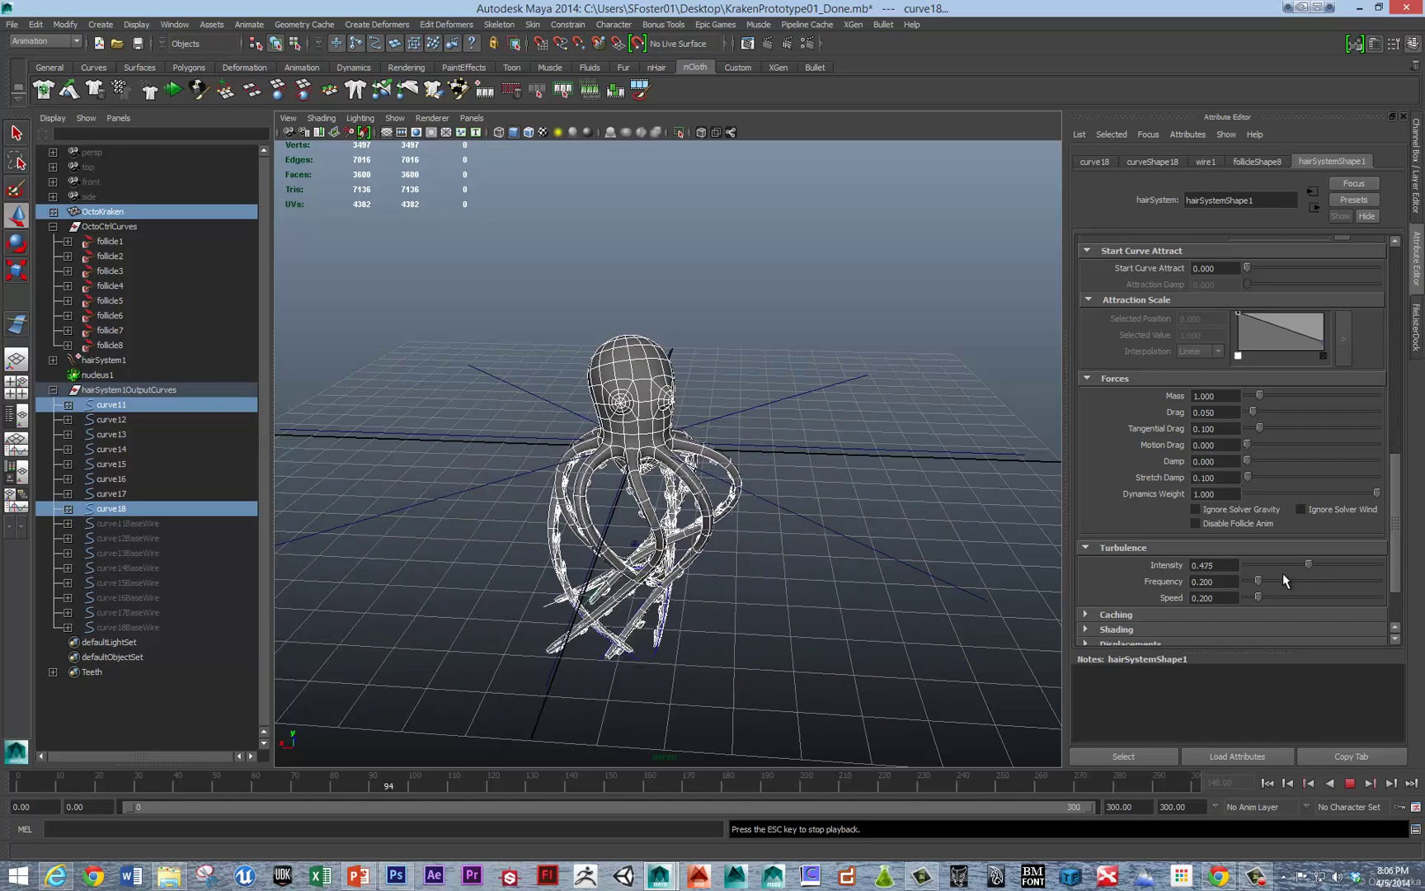
pyautogui.moveTo(1308, 564); pyautogui.dragTo(1317, 561)
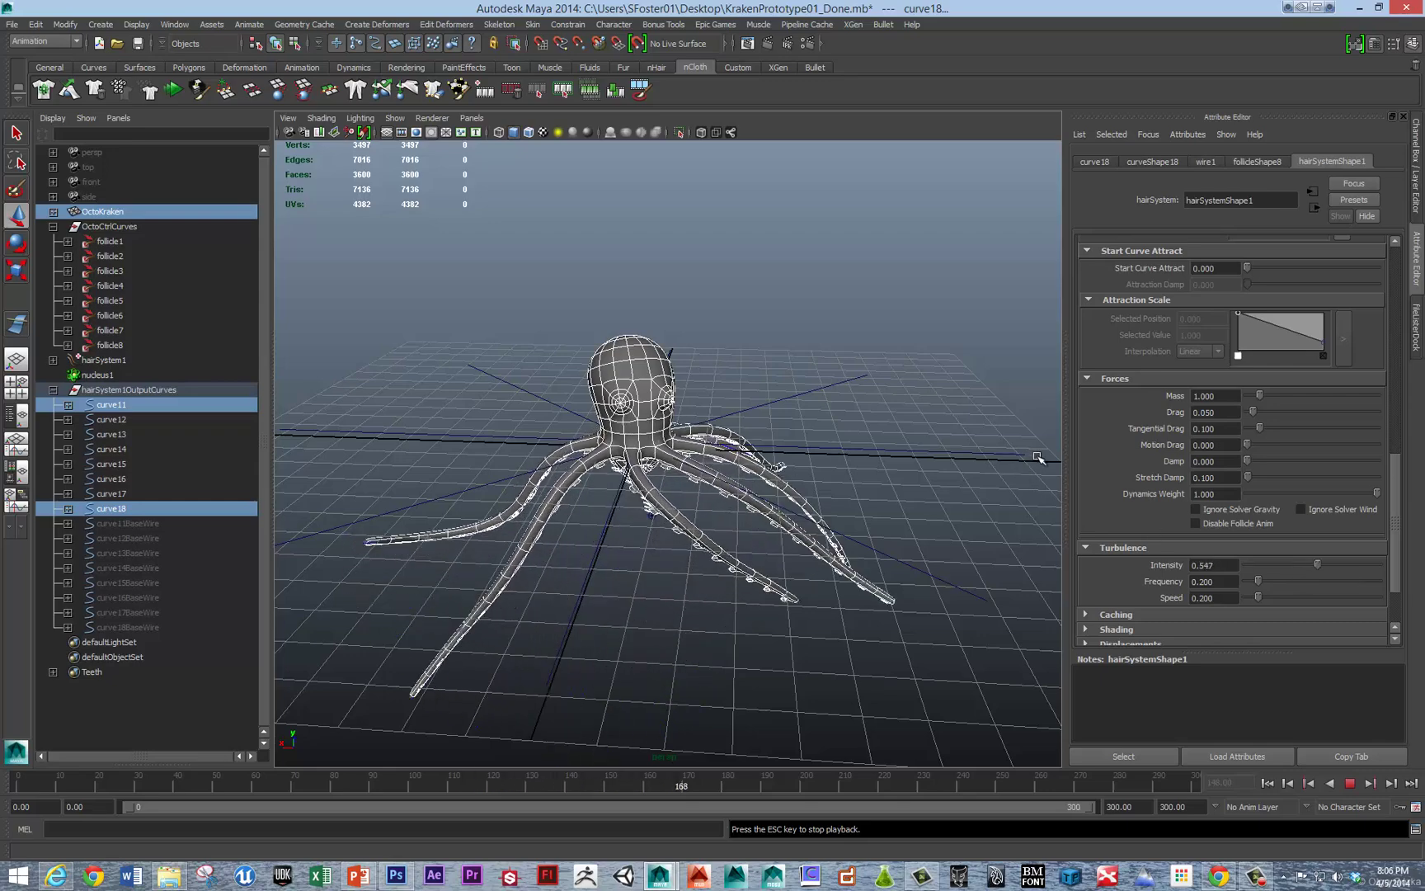
pyautogui.scroll(2, 1185, 421)
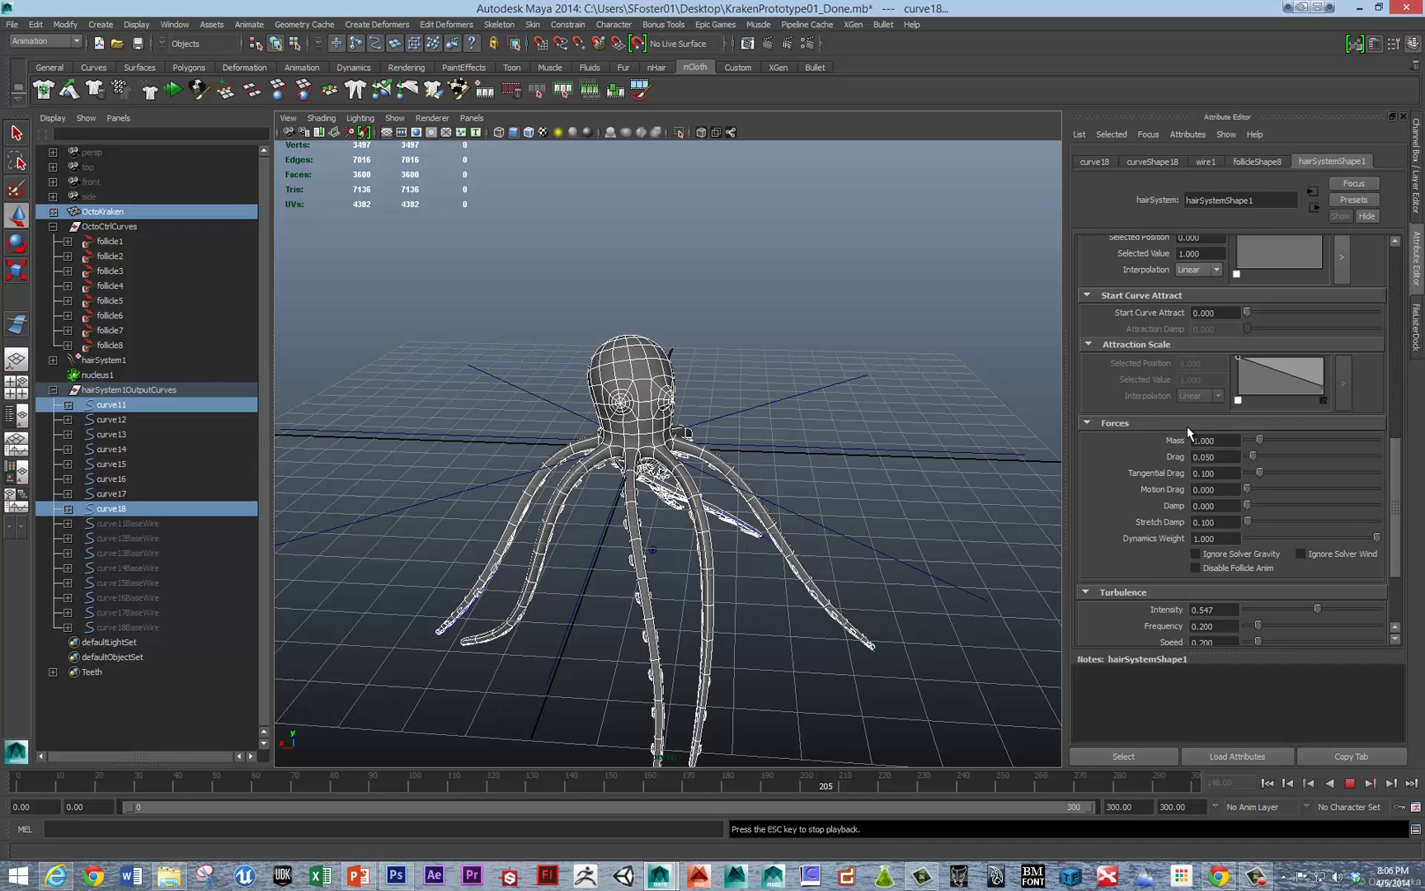
# Step: Scroll up to Start Curve Attract (0.000) and deselect the octopus and curves
pyautogui.scroll(4, 1187, 425)
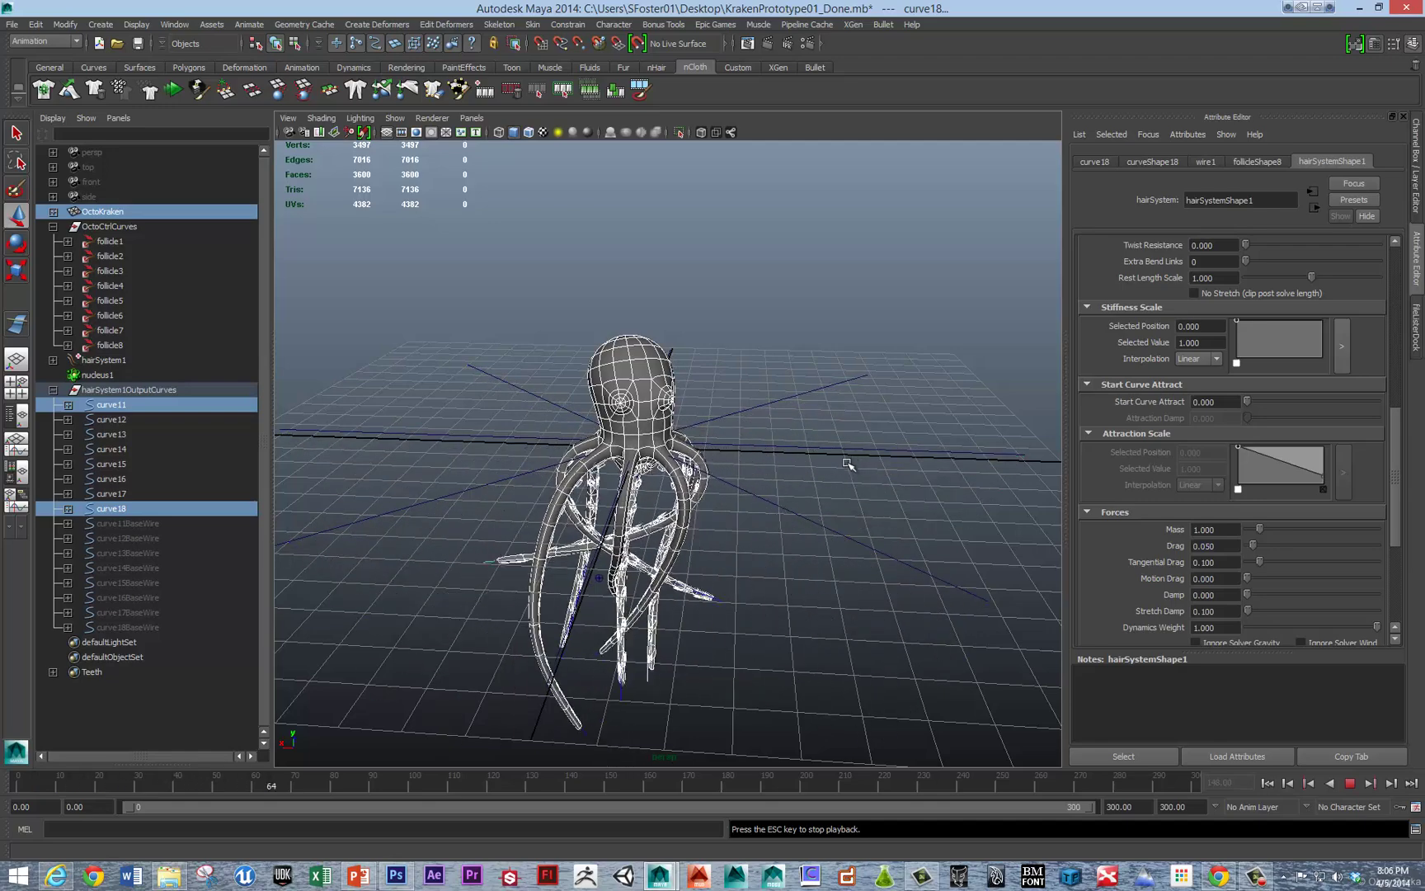
pyautogui.click(886, 510)
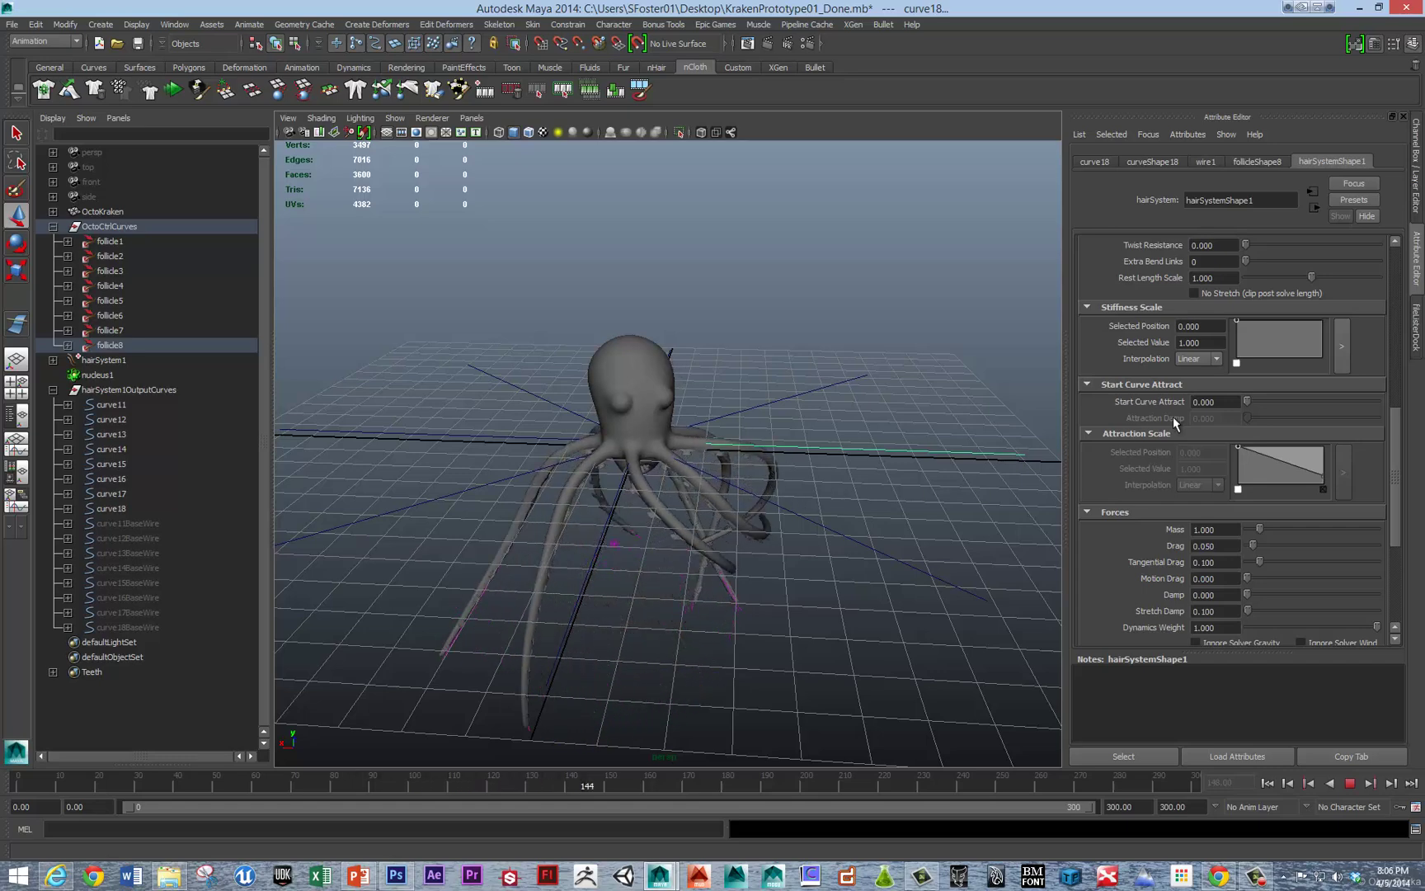
# Step: Test Start Curve Attract around 0.05 during playback, then set it back to 0
pyautogui.moveTo(1246, 401)
pyautogui.mouseDown()
pyautogui.moveTo(1326, 403)
pyautogui.moveTo(1240, 399)
pyautogui.mouseUp()
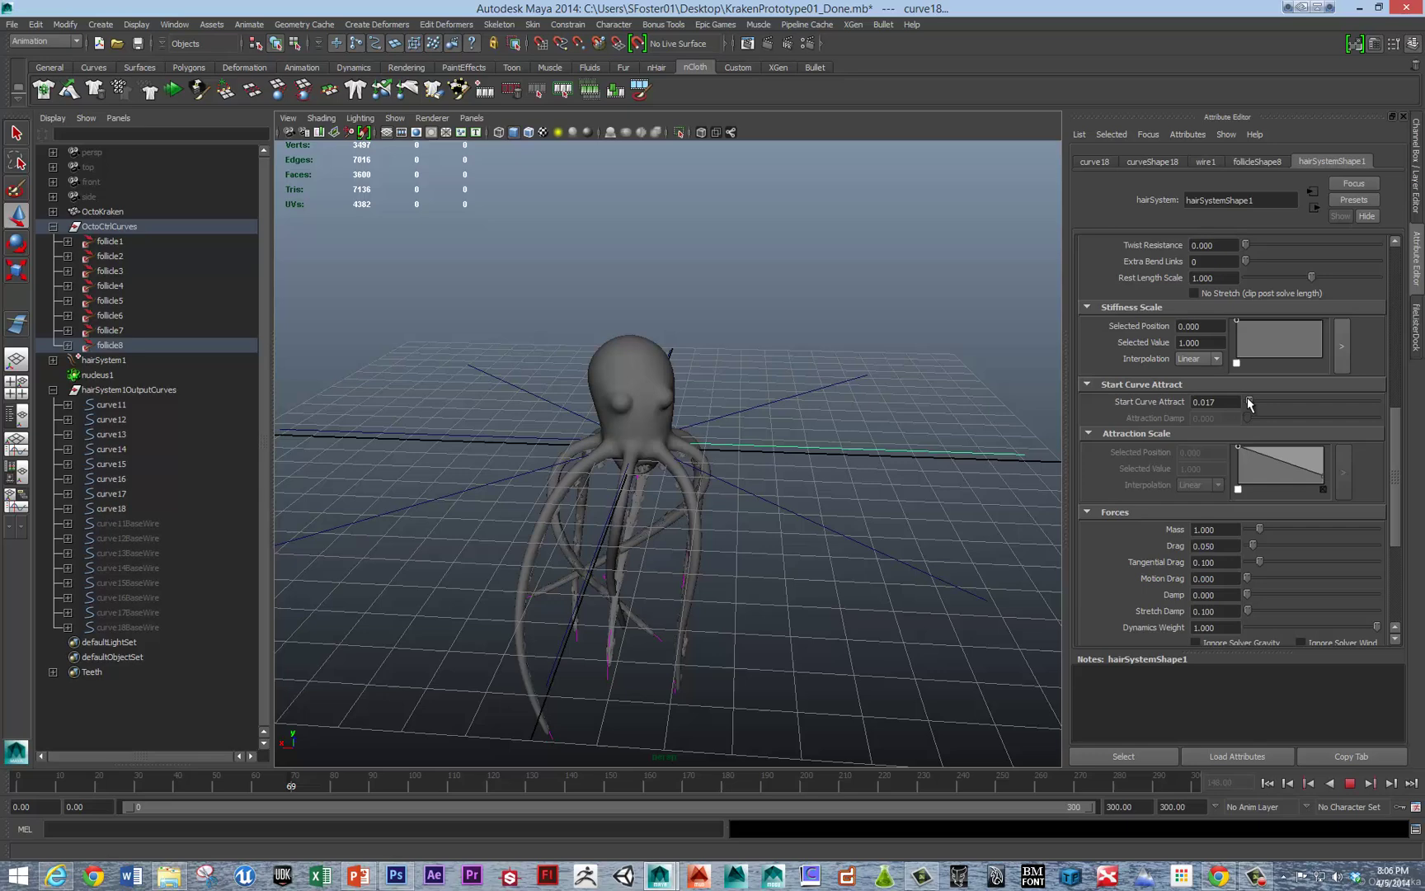
pyautogui.moveTo(1247, 399); pyautogui.dragTo(1251, 397)
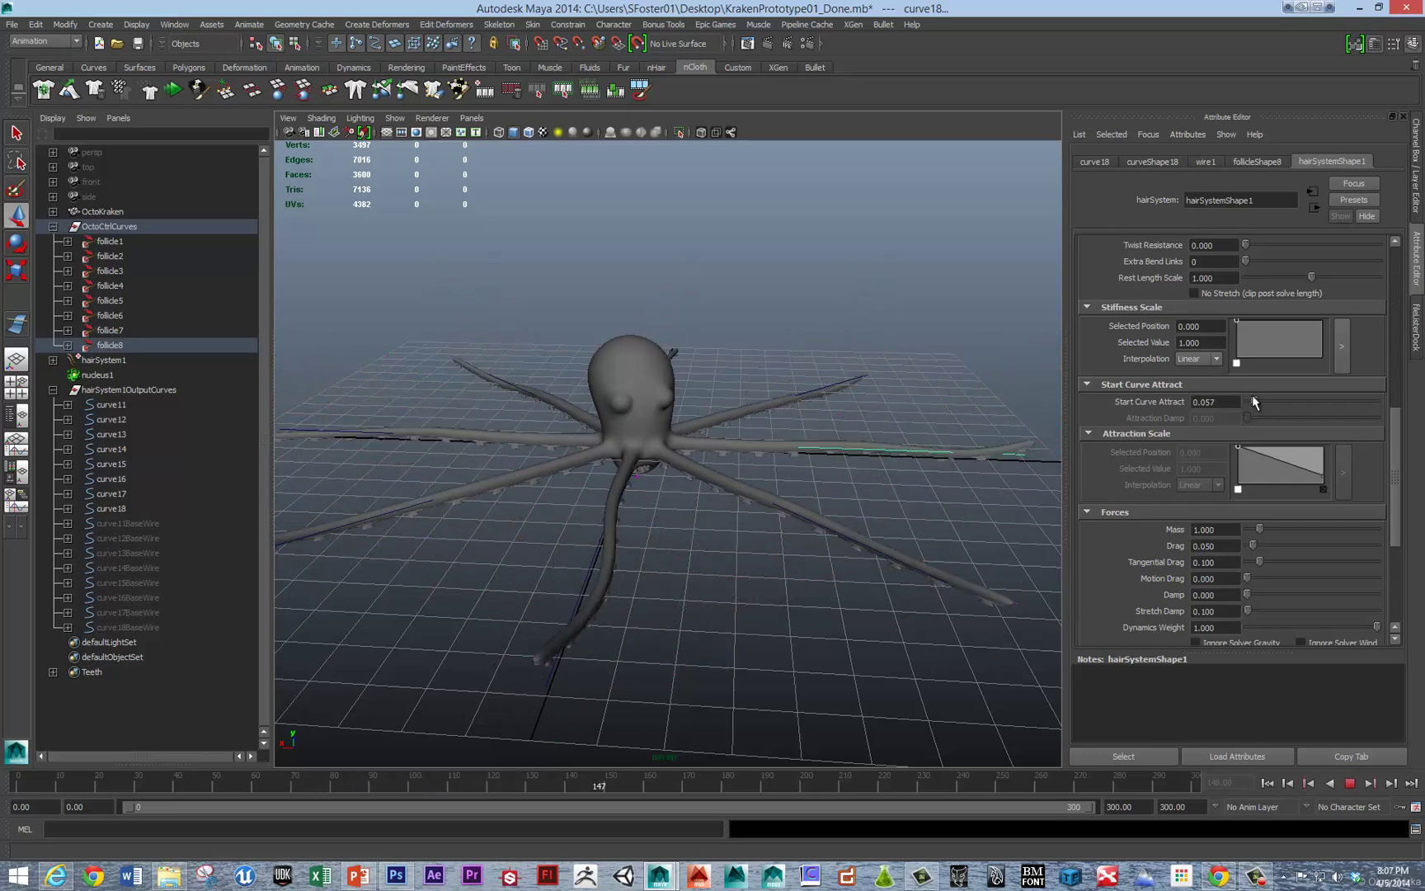
pyautogui.moveTo(1250, 398); pyautogui.dragTo(1242, 397)
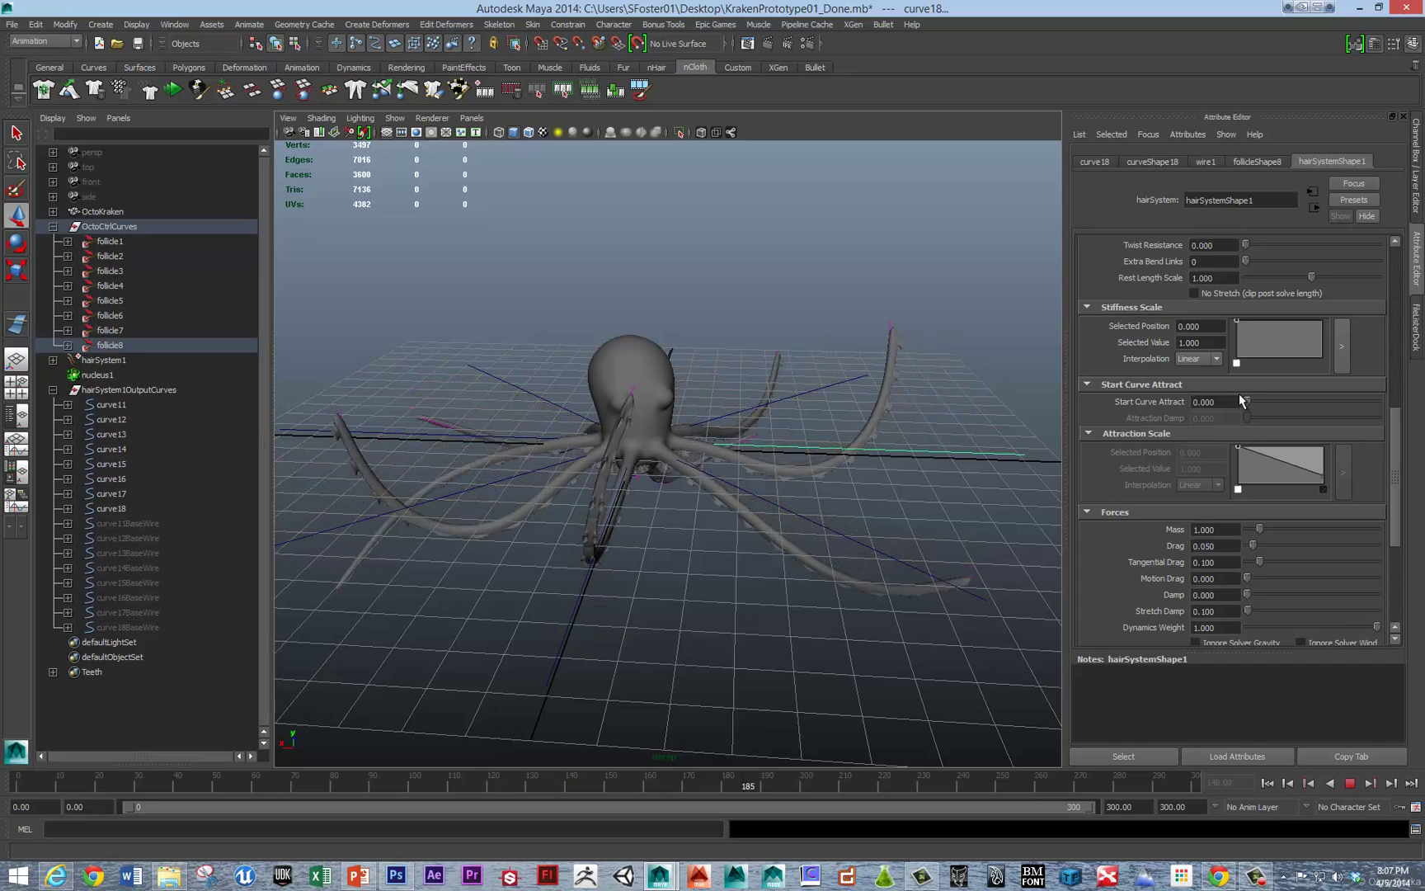